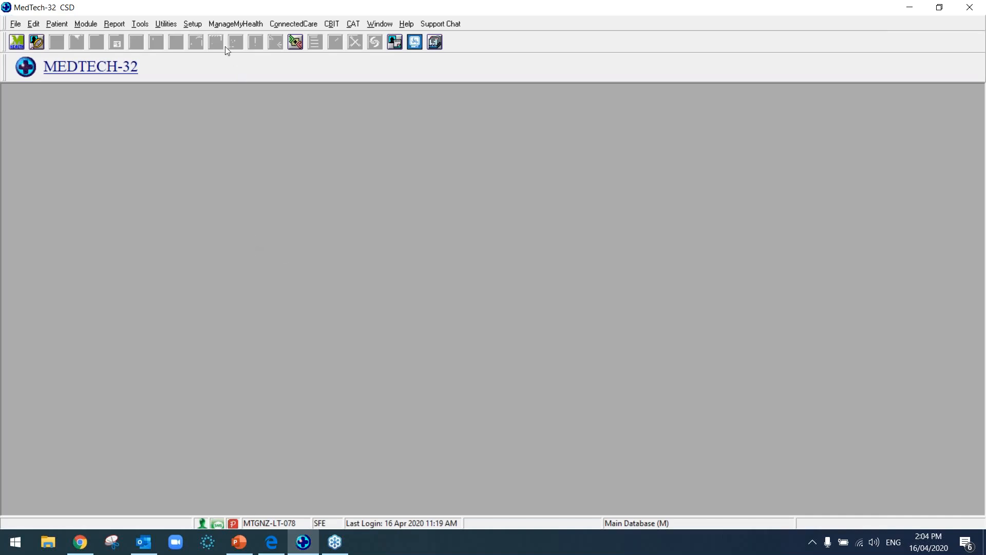
Review the Codes & Defaults of the Millstone Family Practice location, including its HPI facility and organisation fields, and close it.
click(197, 24)
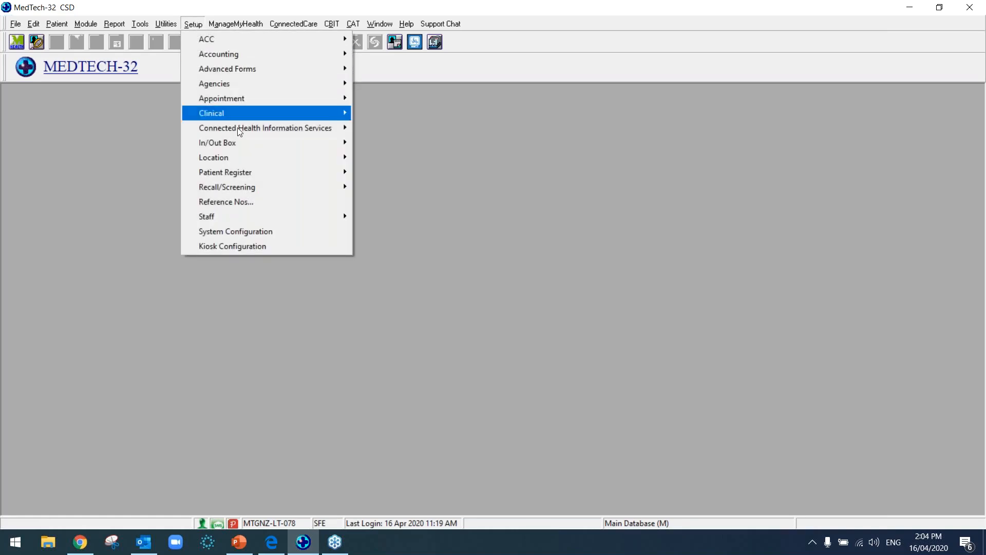
mouse_move(242, 157)
click(368, 159)
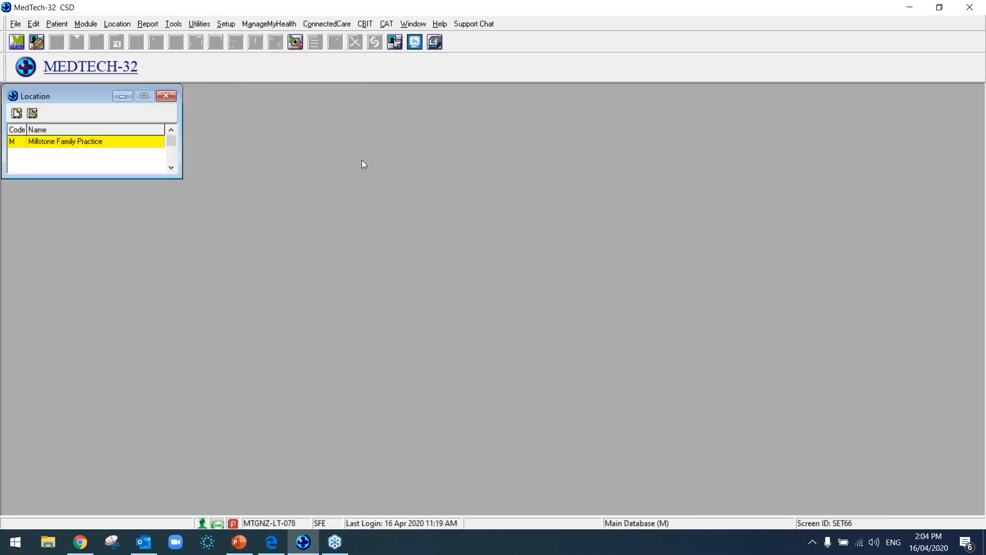
double_click(145, 142)
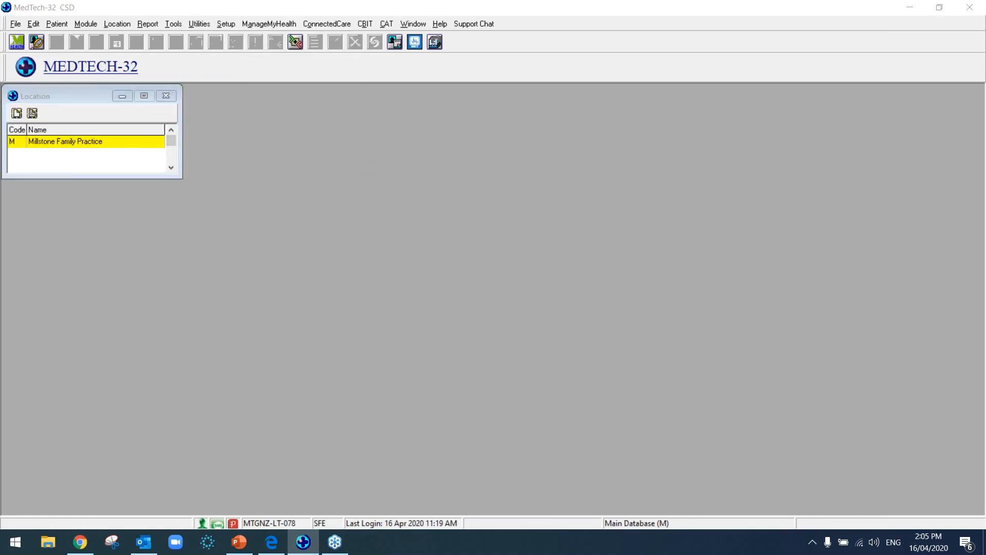
click(487, 125)
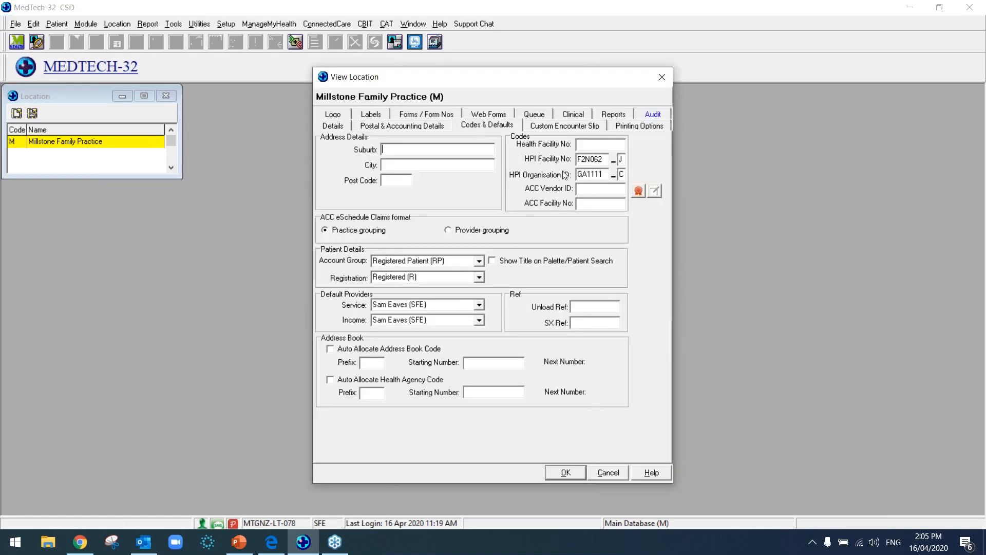
click(663, 82)
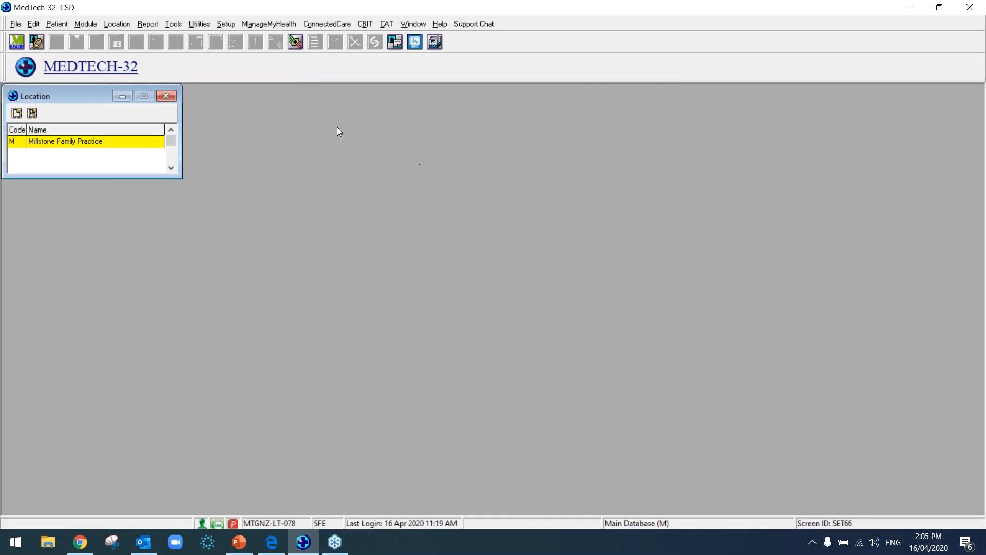
click(165, 95)
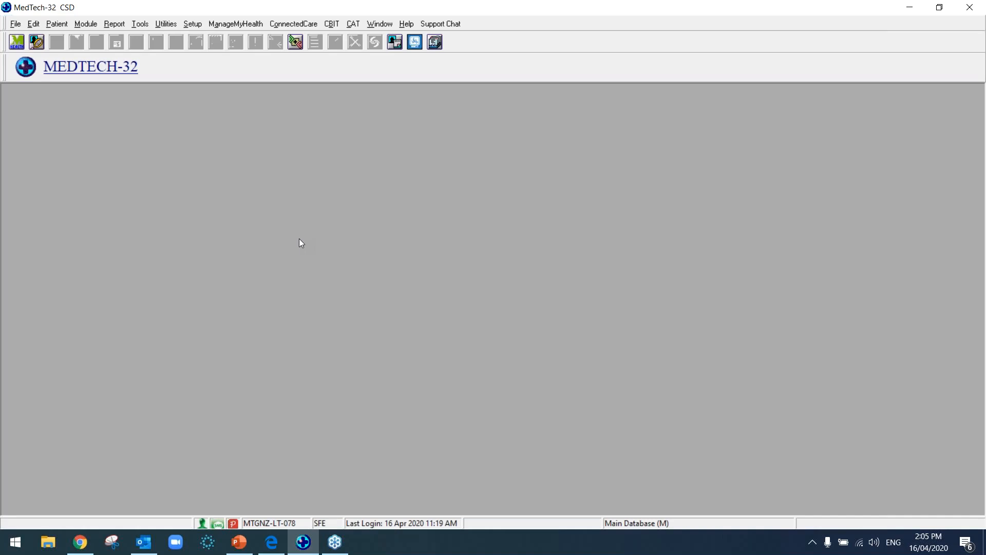
click(173, 29)
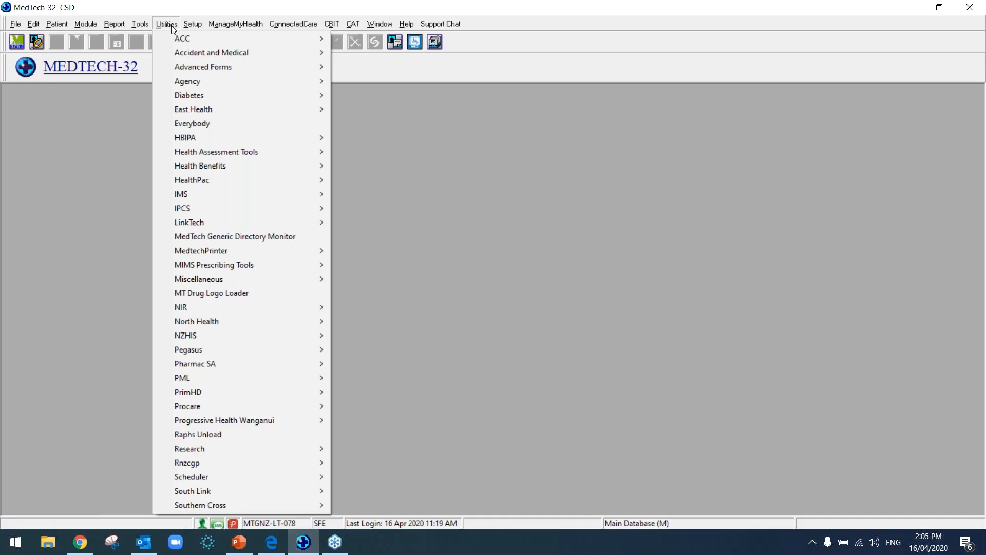
click(87, 152)
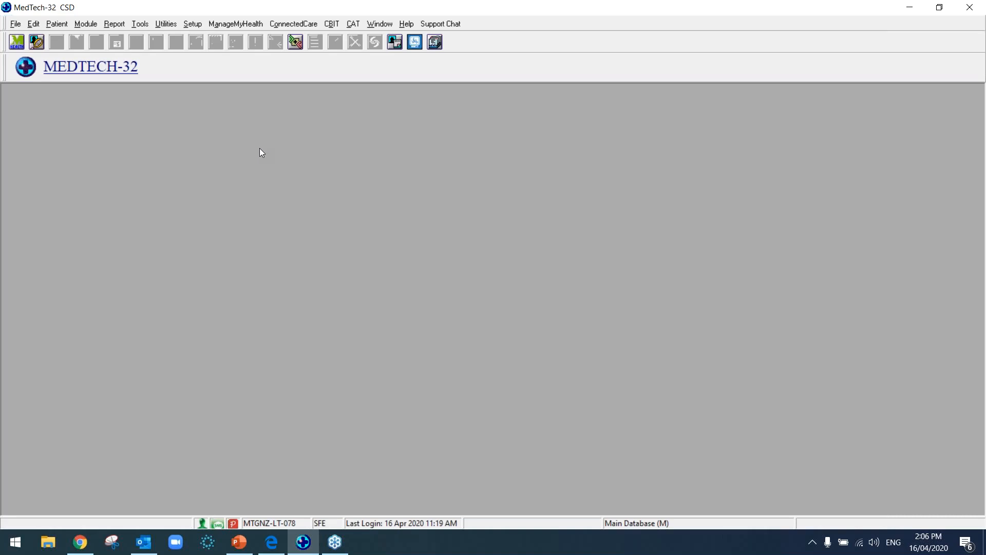
Review the ePrescribing practice setup and the list of activated staff in the Connected Health Information Services setup.
click(192, 24)
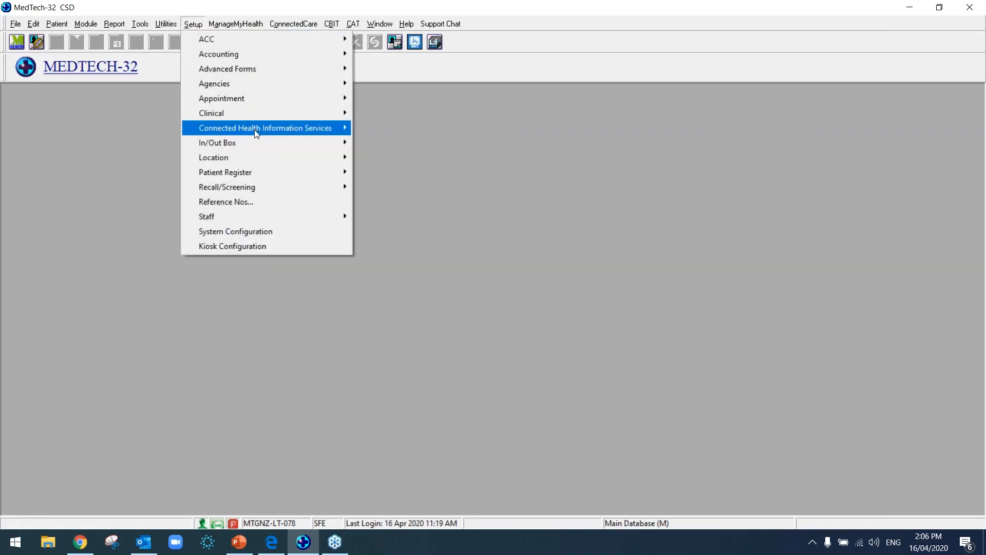
mouse_move(255, 130)
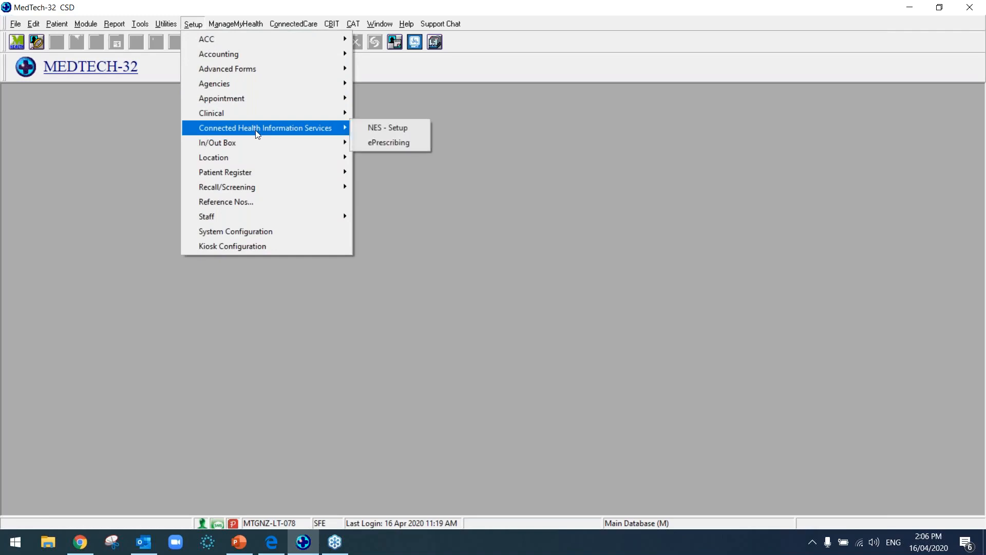
click(386, 142)
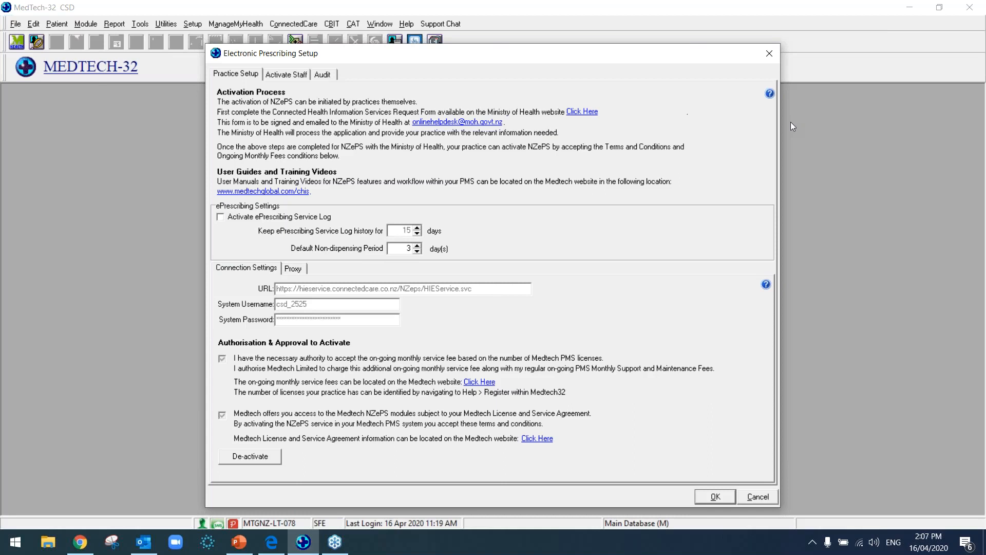
click(296, 75)
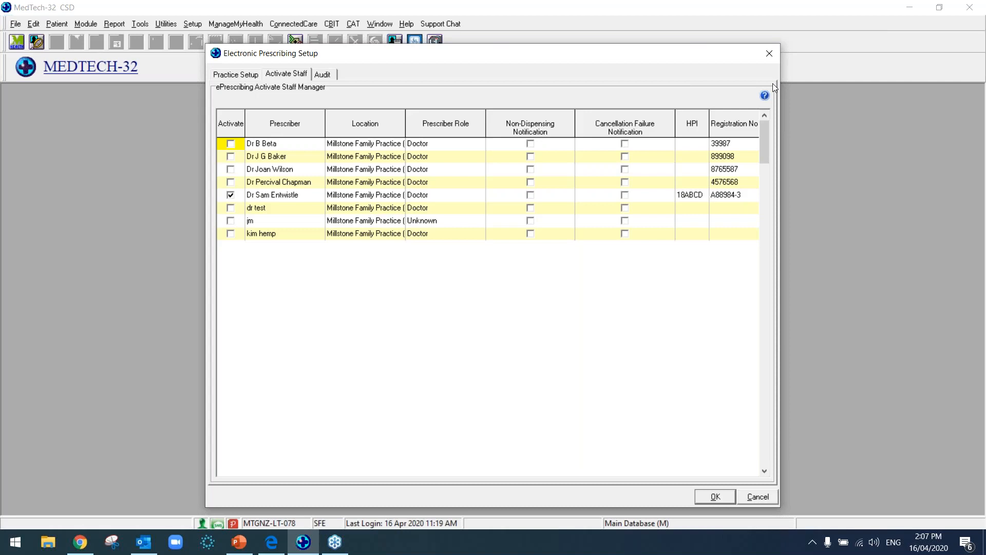
click(775, 51)
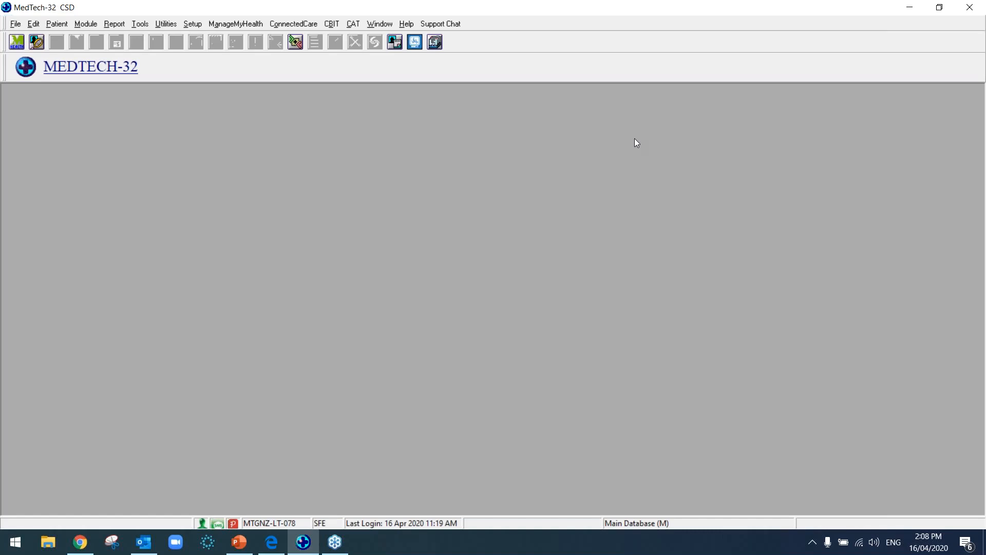
Search for the patient by surname, open the second matching record and display the patient's medications.
key(F3)
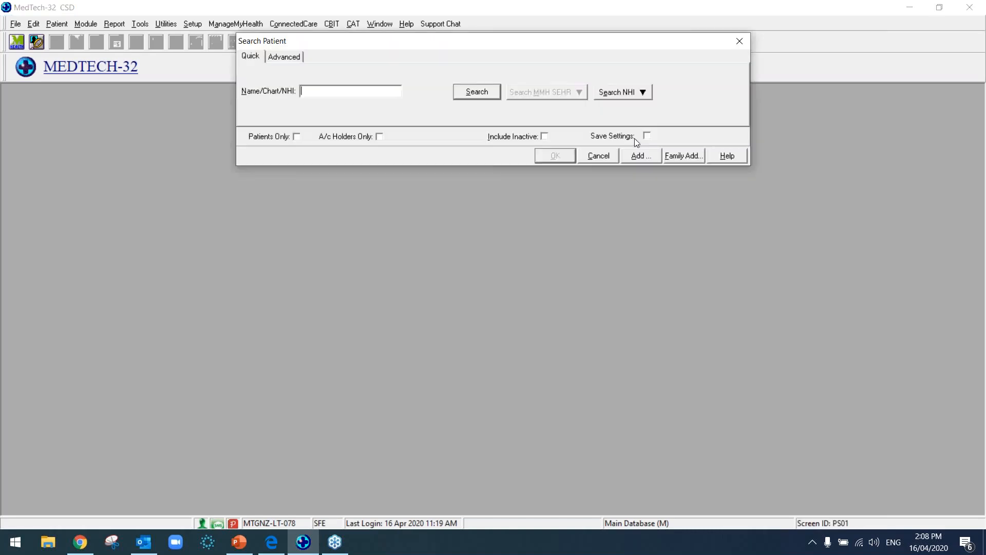
text(SMITH)
key(Return)
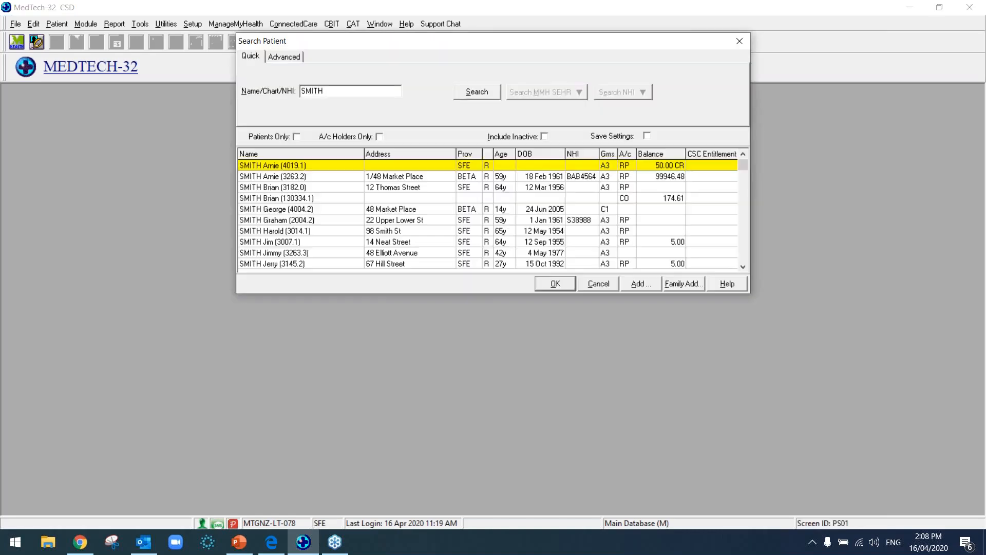
double_click(506, 176)
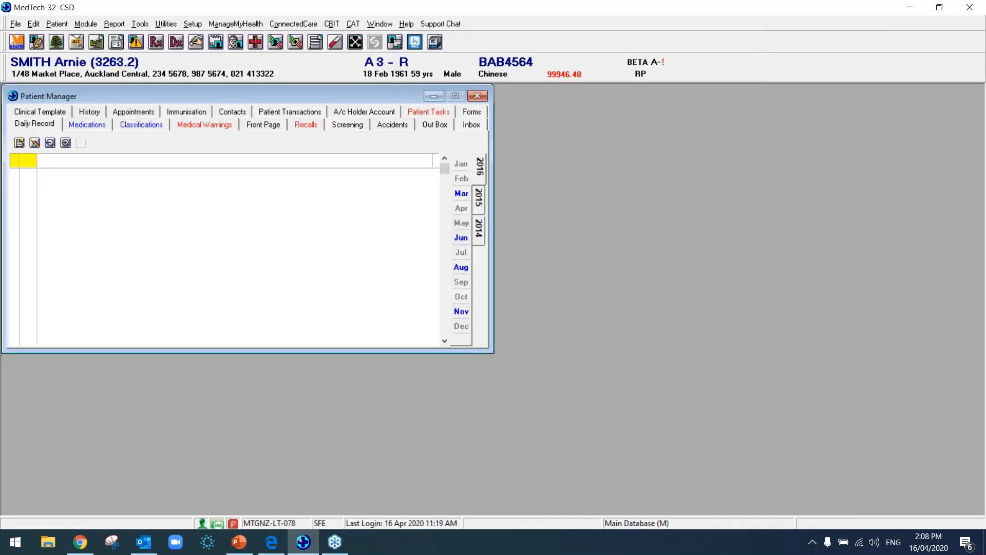
click(87, 124)
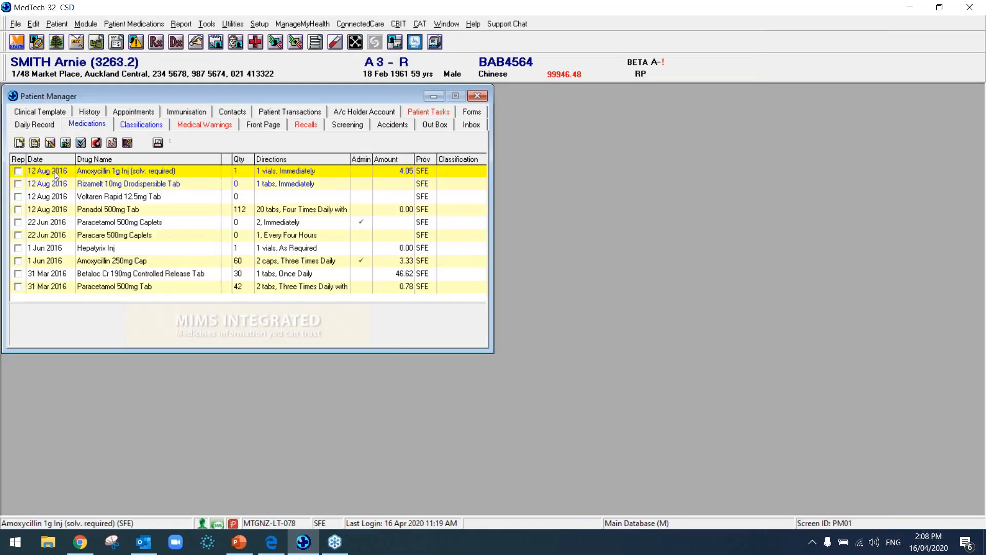
Repeat the Amoxycillin 1g Inj (solv. required) medication for the patient and accept the allergy interaction warnings.
click(18, 171)
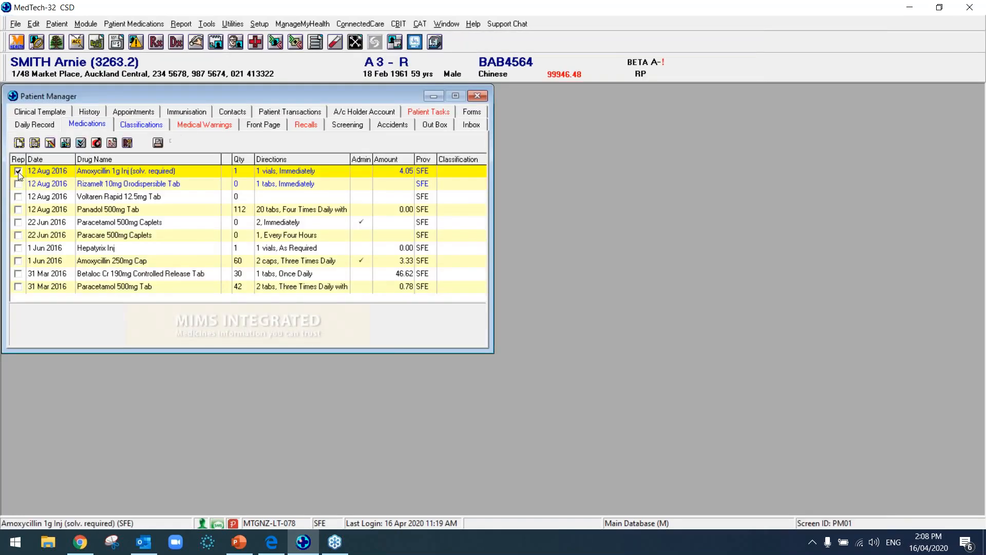
click(97, 143)
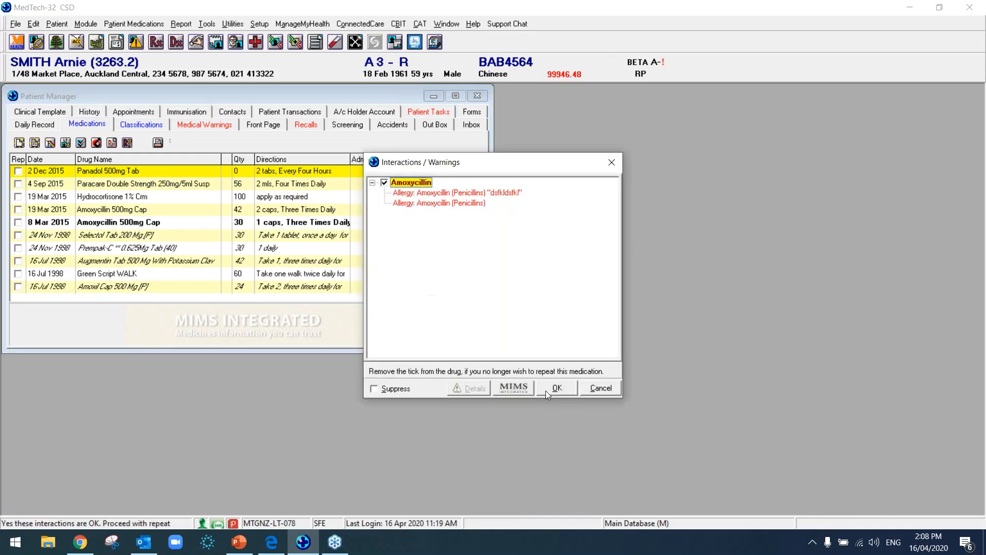
click(546, 390)
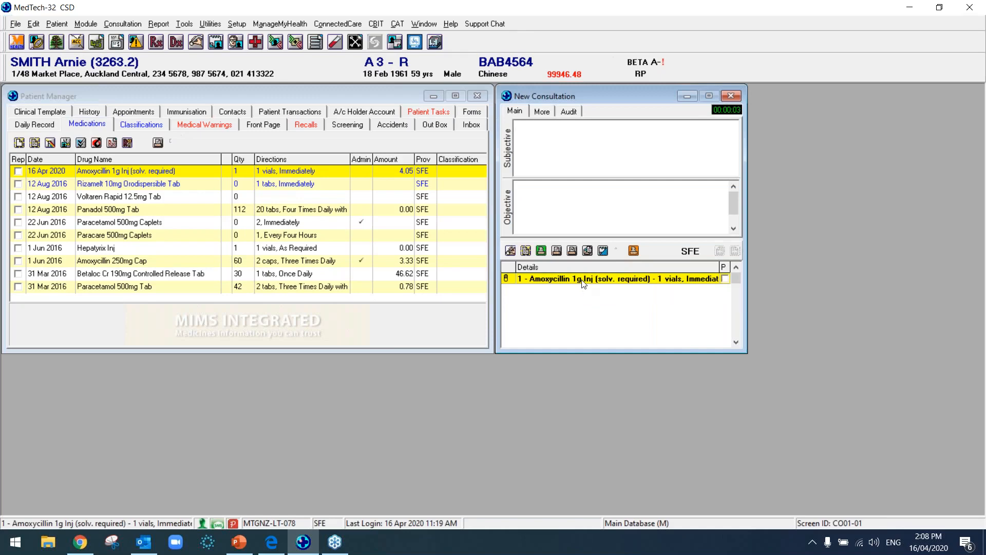
Review the dispensing options and their help information for the newly prescribed Amoxycillin 1g Inj, and accept the medication.
double_click(582, 280)
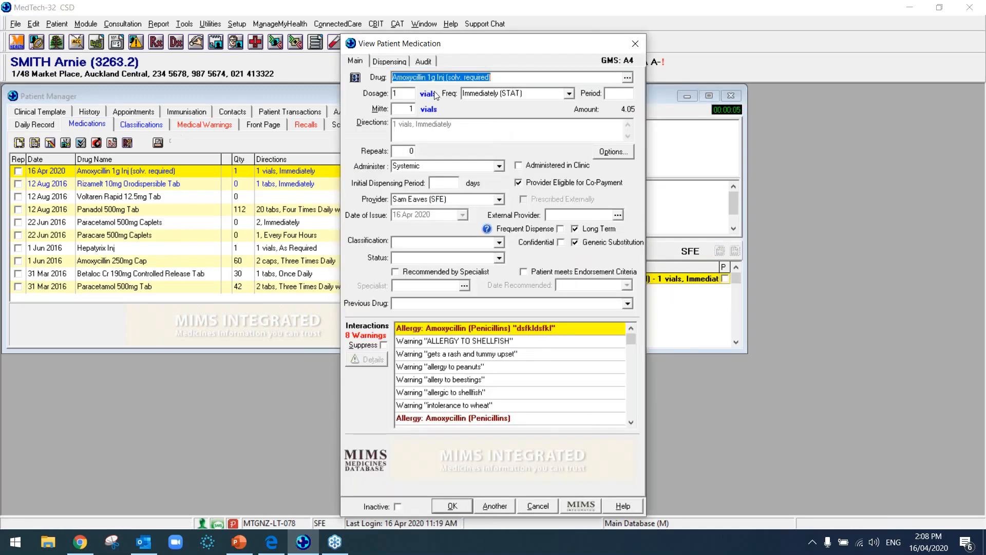
click(390, 62)
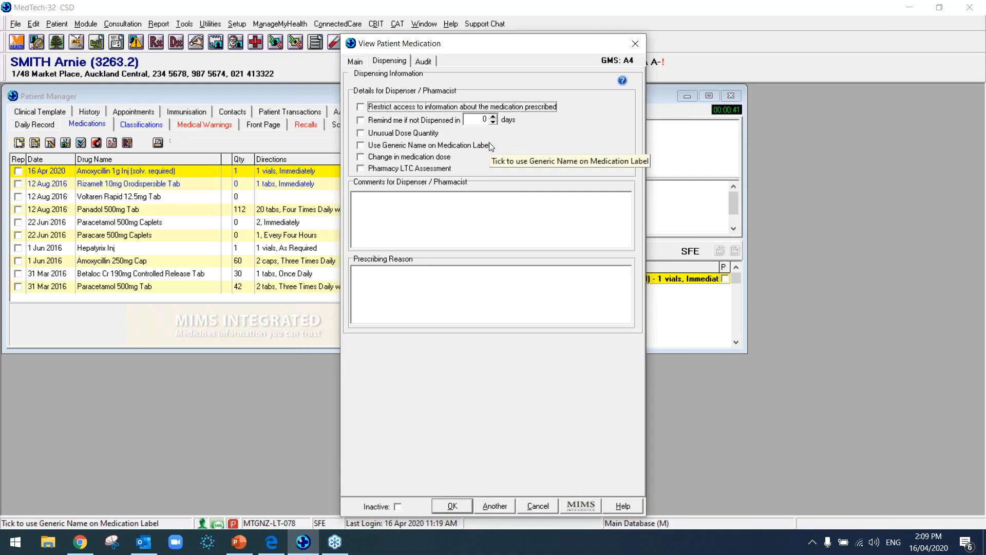
click(624, 81)
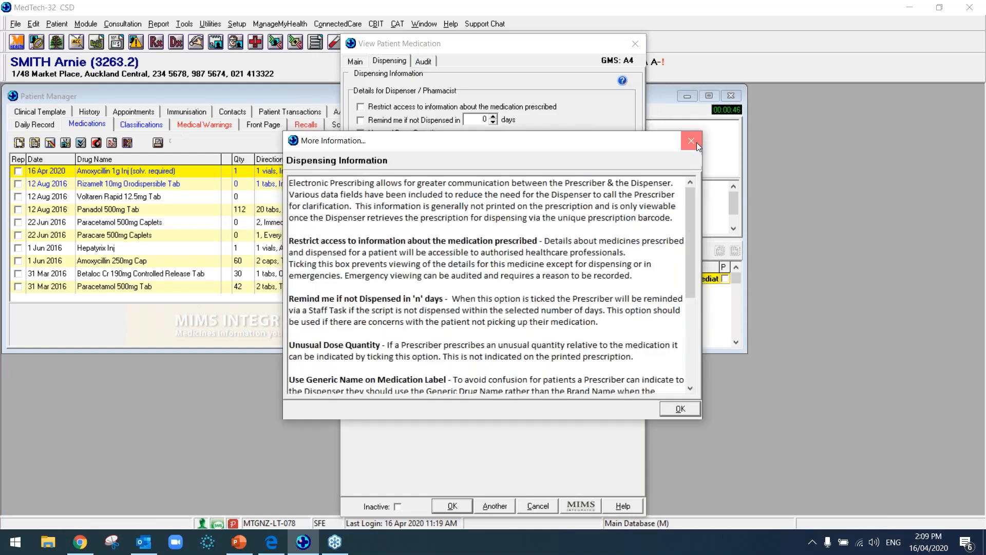
click(697, 143)
click(355, 62)
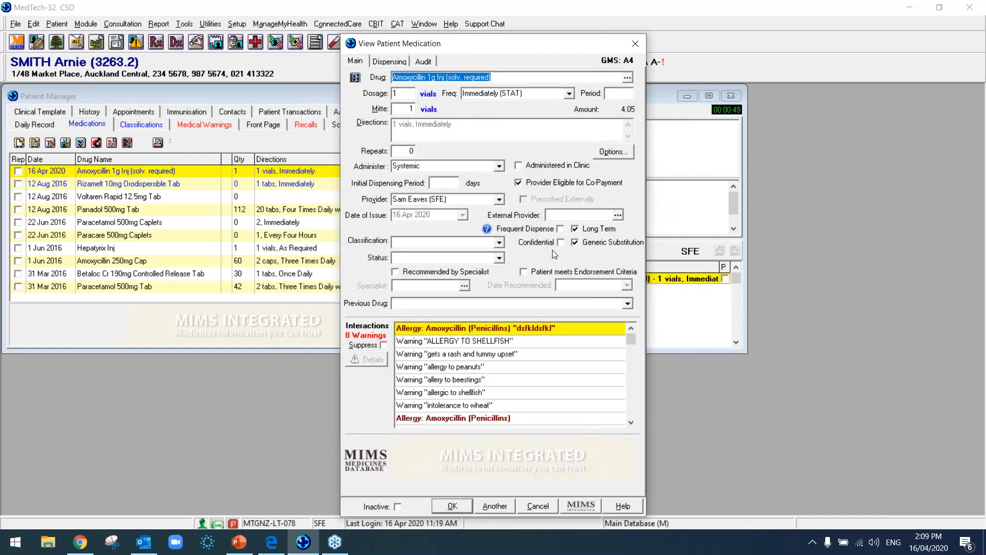
click(453, 506)
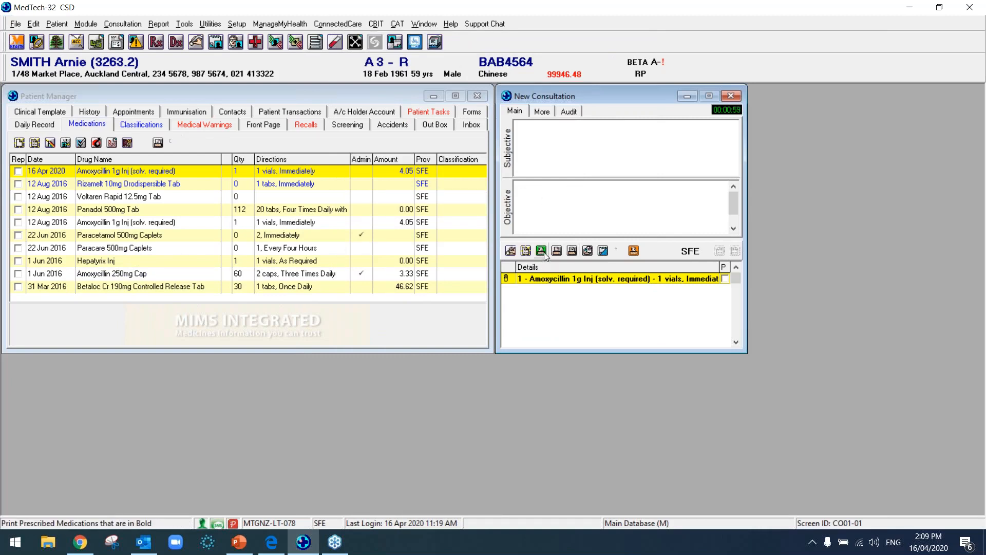
Close the Patient Manager and print the Amoxycillin prescription from the new consultation, without saving the print output as a PDF.
click(475, 99)
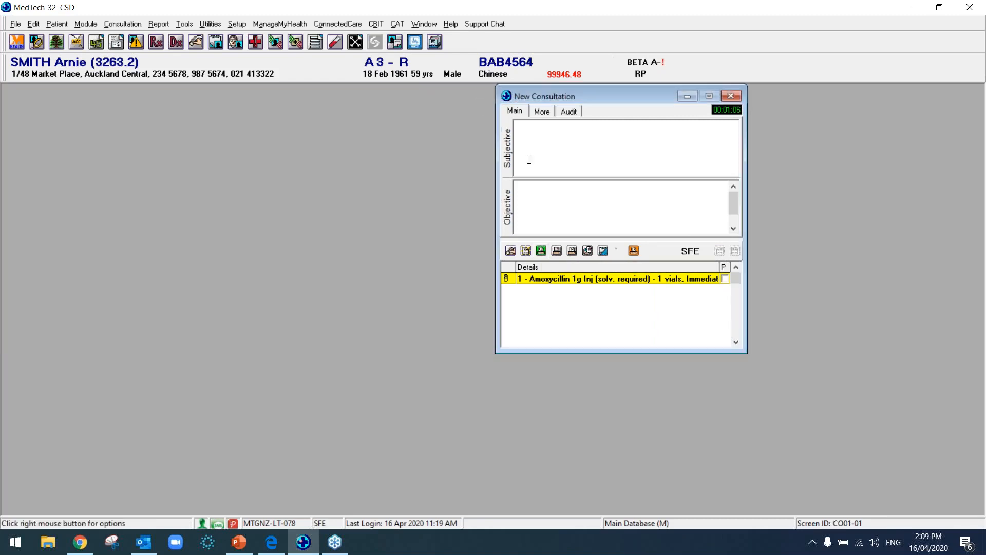
click(541, 254)
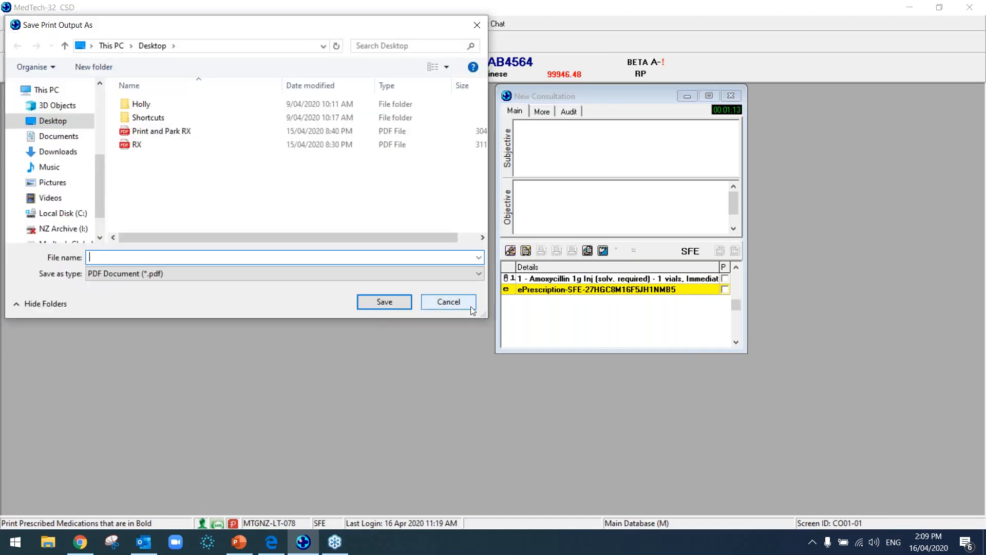
click(470, 306)
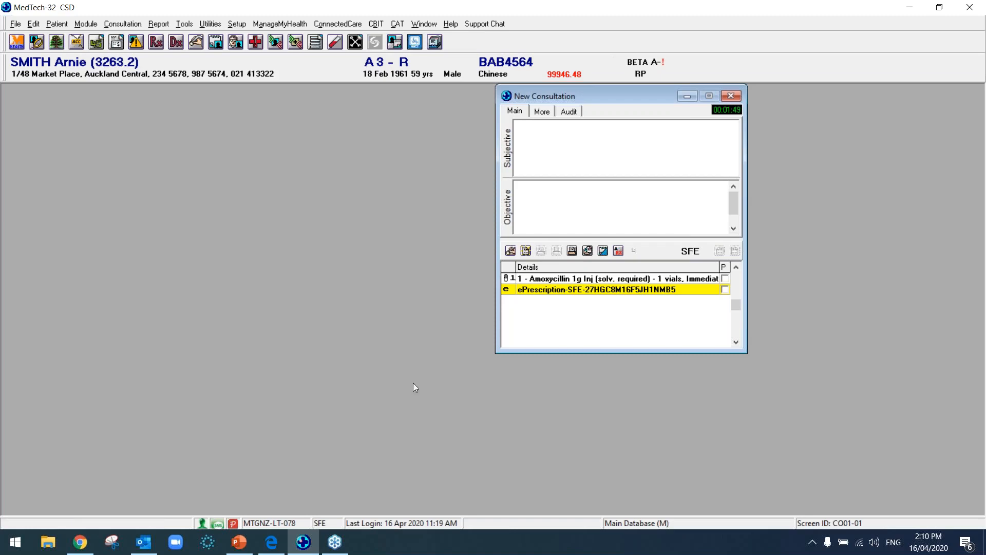
Switch to Microsoft Edge to examine the sample prescription in RX.pdf with its barcode, and return to MedTech-32.
click(276, 550)
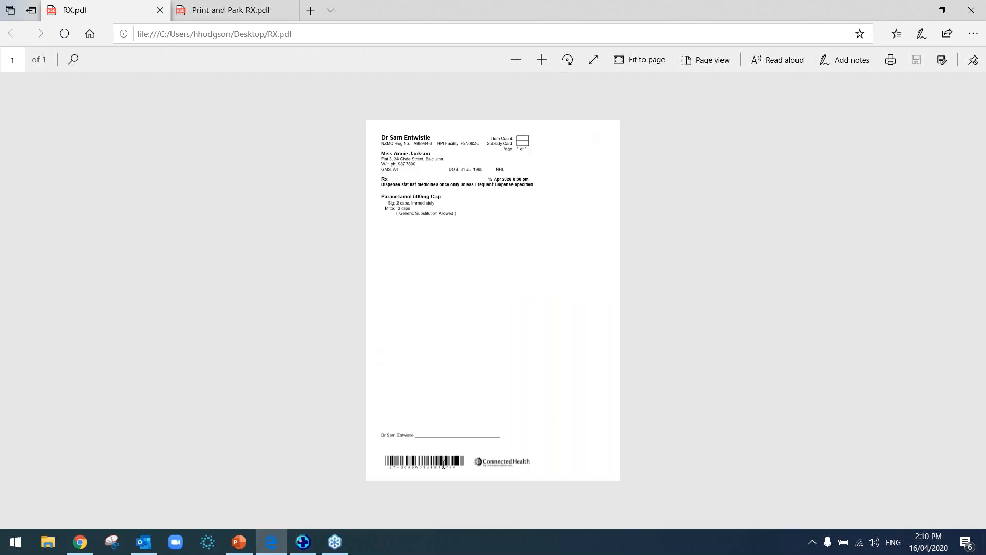
click(303, 542)
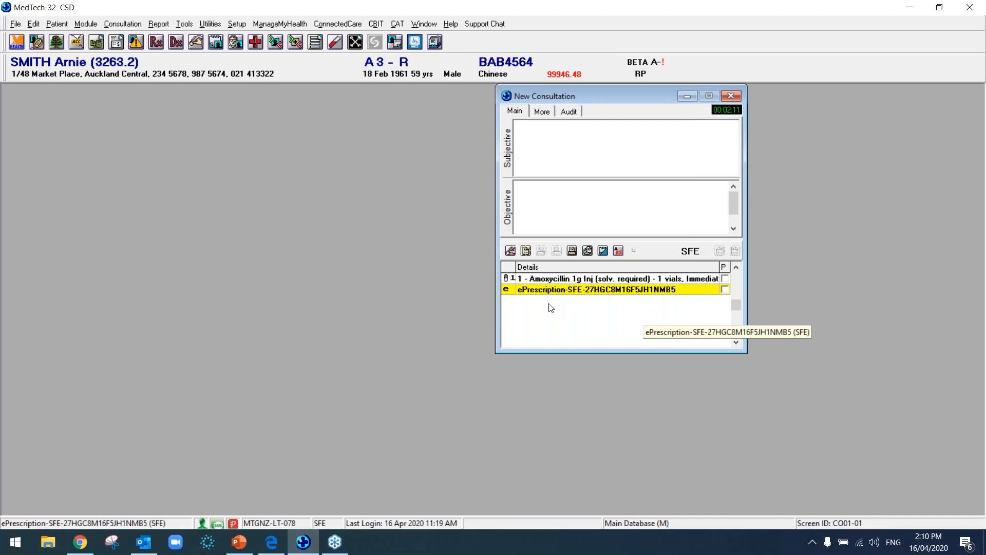
Amend the printed Amoxycillin ePrescription, confirming the dispensing risk warning, and set the Amoxycillin 1g Inj dosage to 2 vials.
click(619, 253)
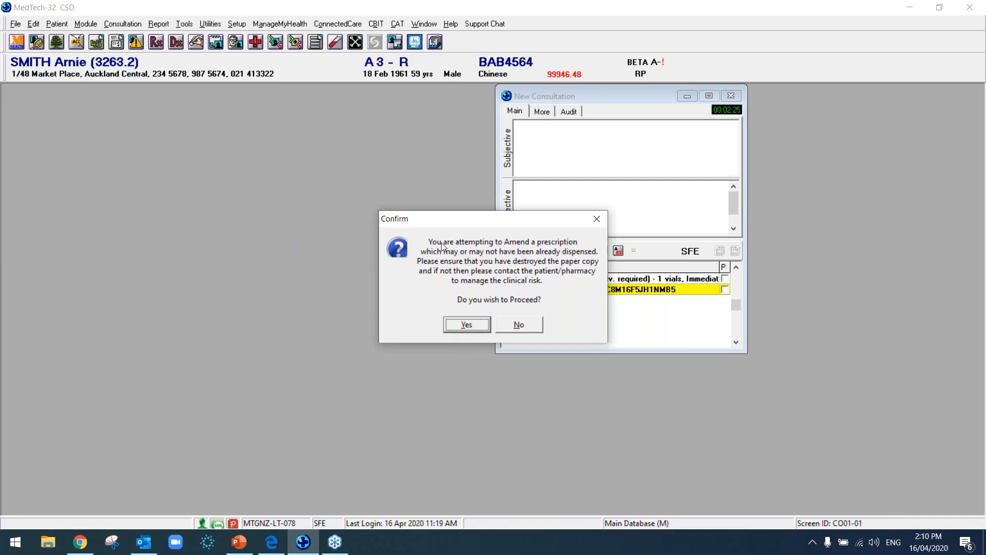
click(465, 326)
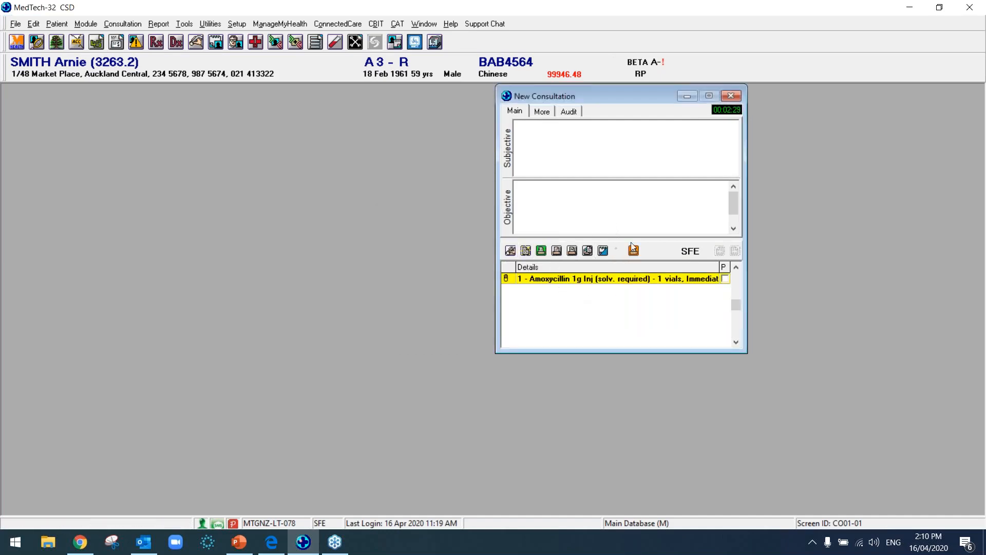
double_click(604, 285)
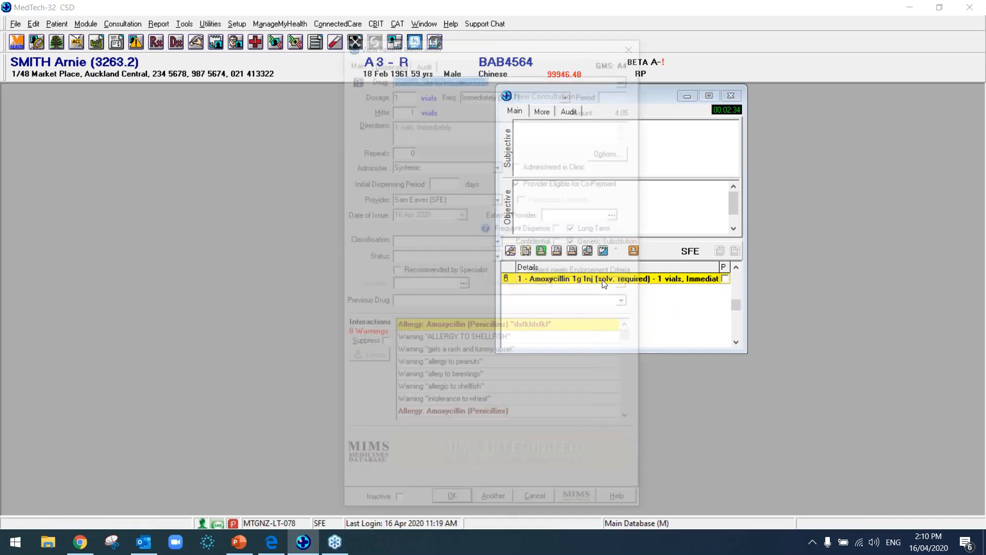
click(400, 95)
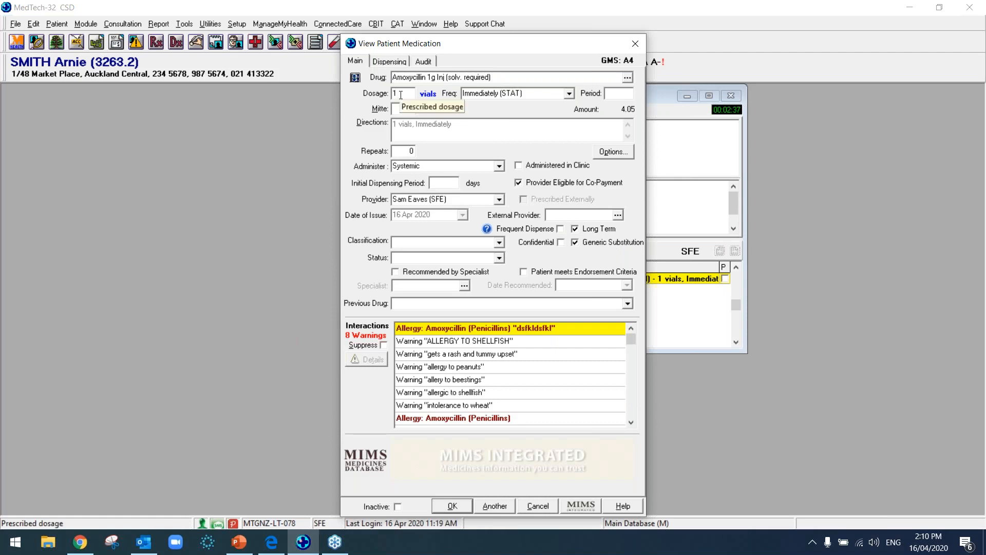
key(BackSpace)
text(2)
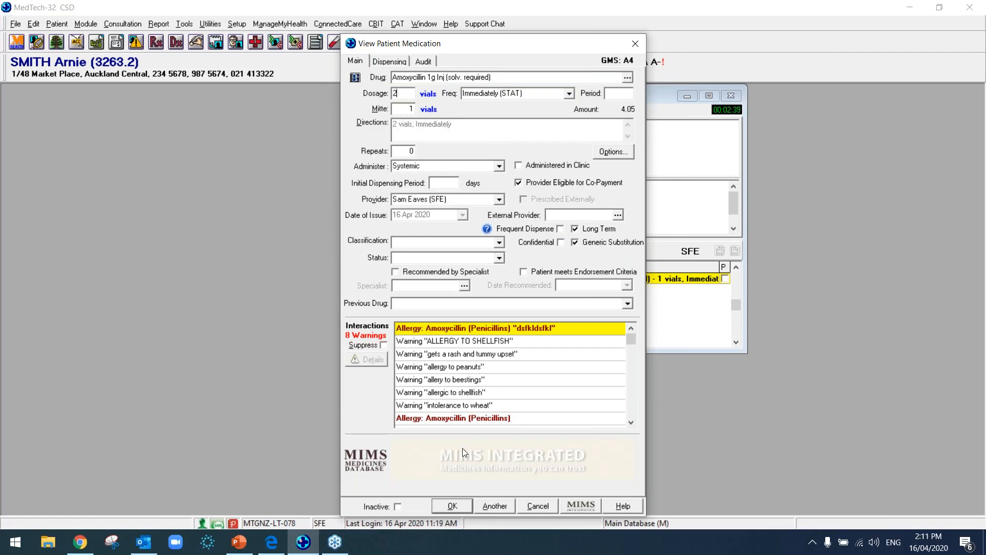
click(452, 506)
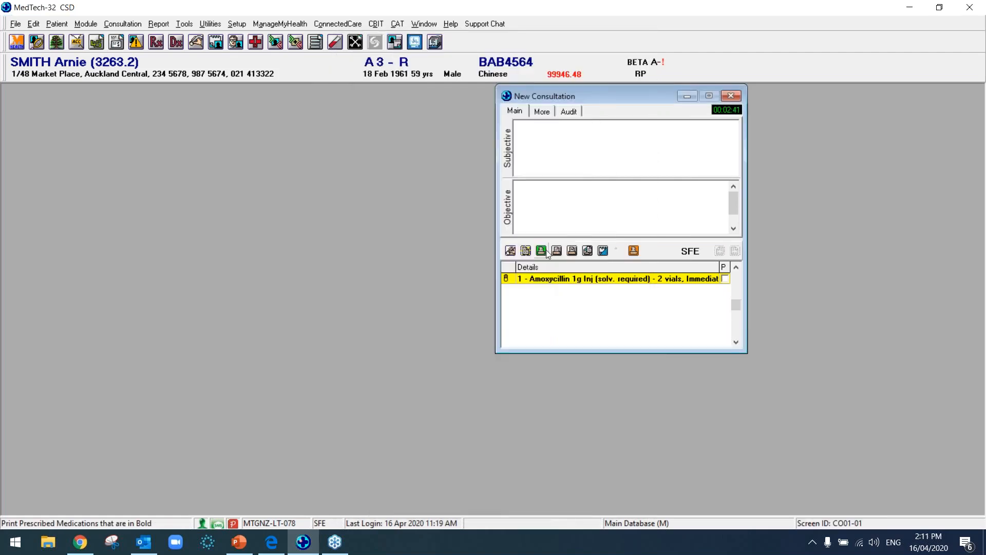
Print the amended Amoxycillin prescription without saving the print output as a PDF, and close the consultation.
click(544, 250)
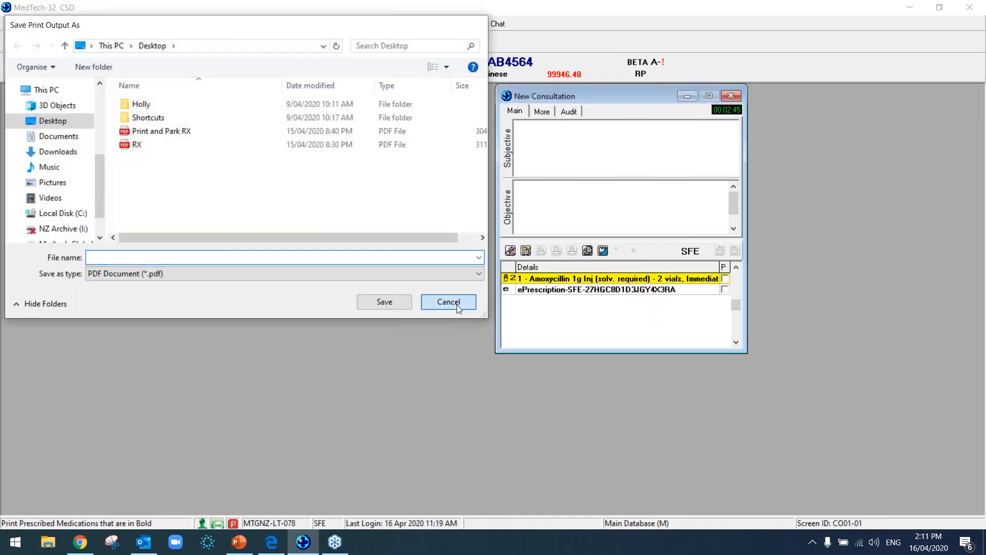
click(457, 304)
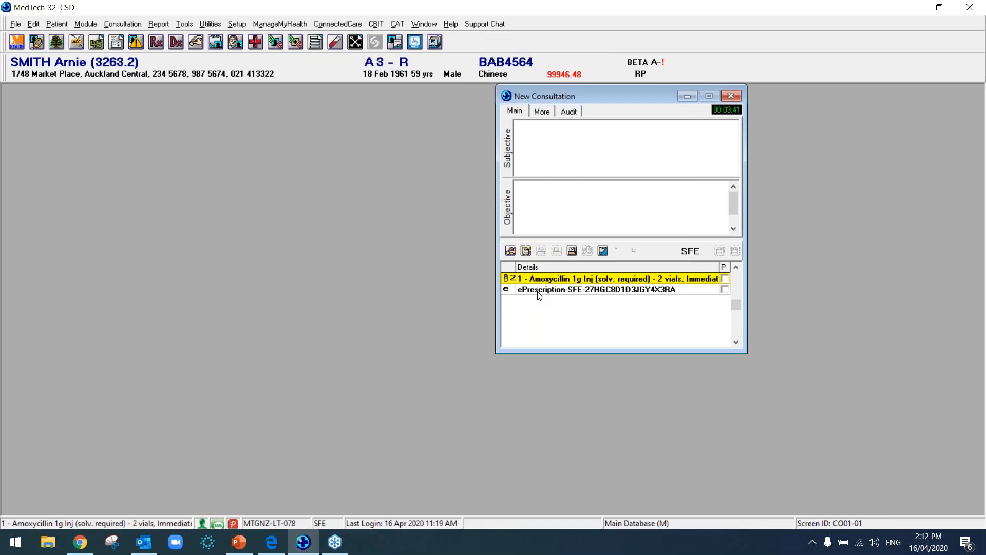
click(735, 97)
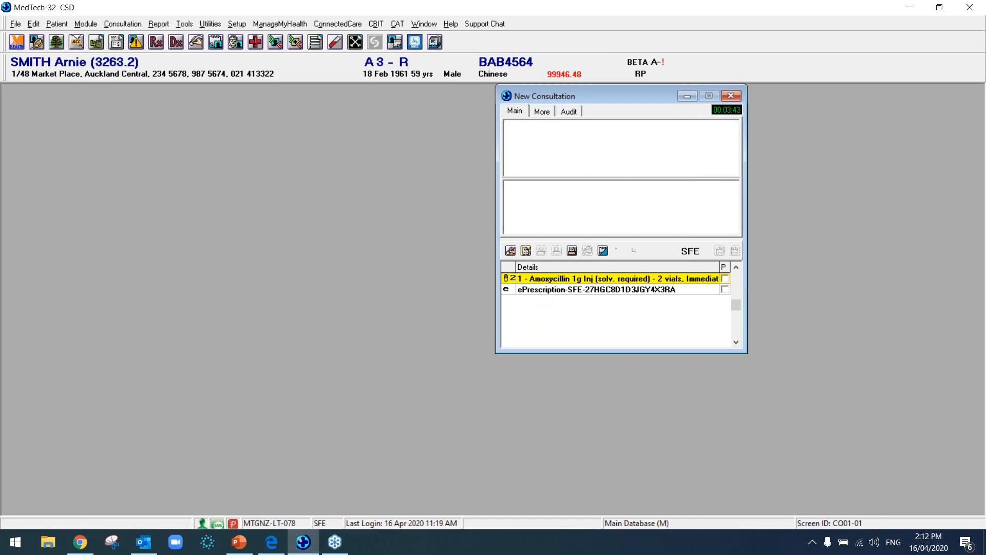
Search for a different patient by surname and first initial, open the 59-year-old's record and acknowledge the financial alert.
key(F3)
text(S)
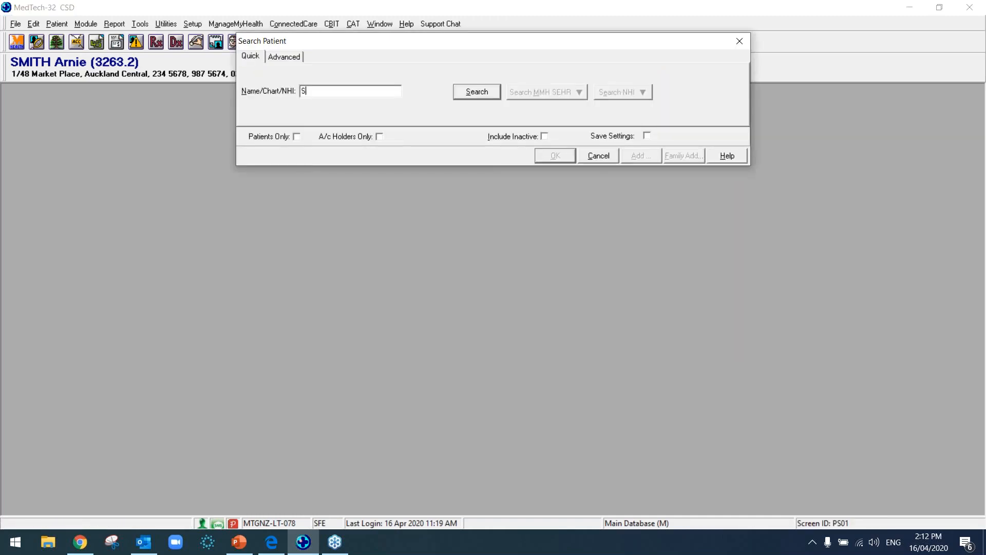
text(MITH G)
key(Return)
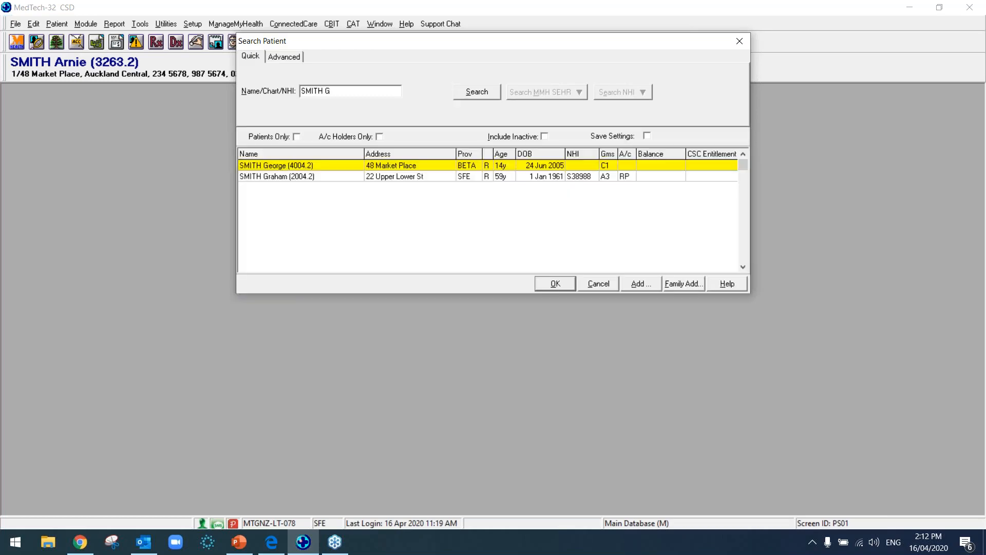
double_click(495, 177)
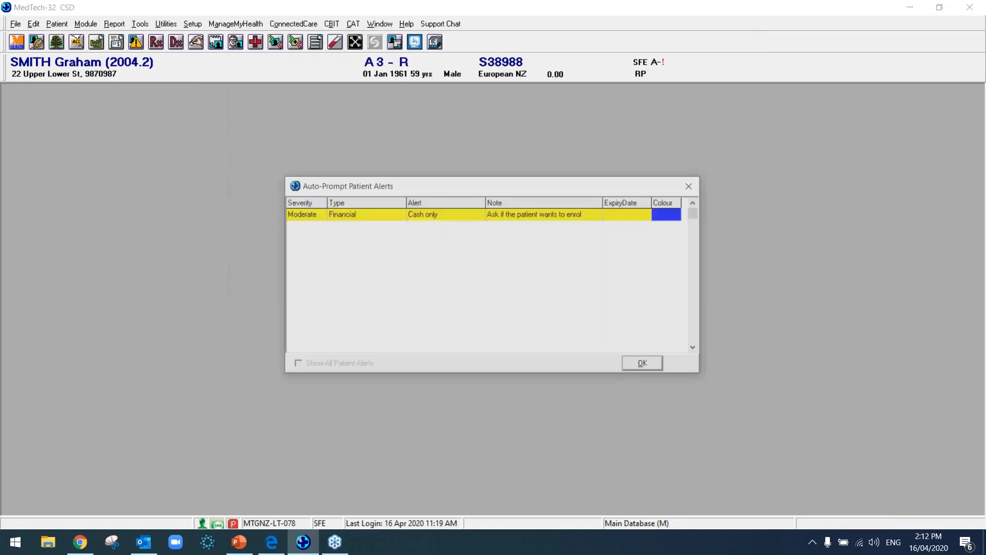
click(644, 364)
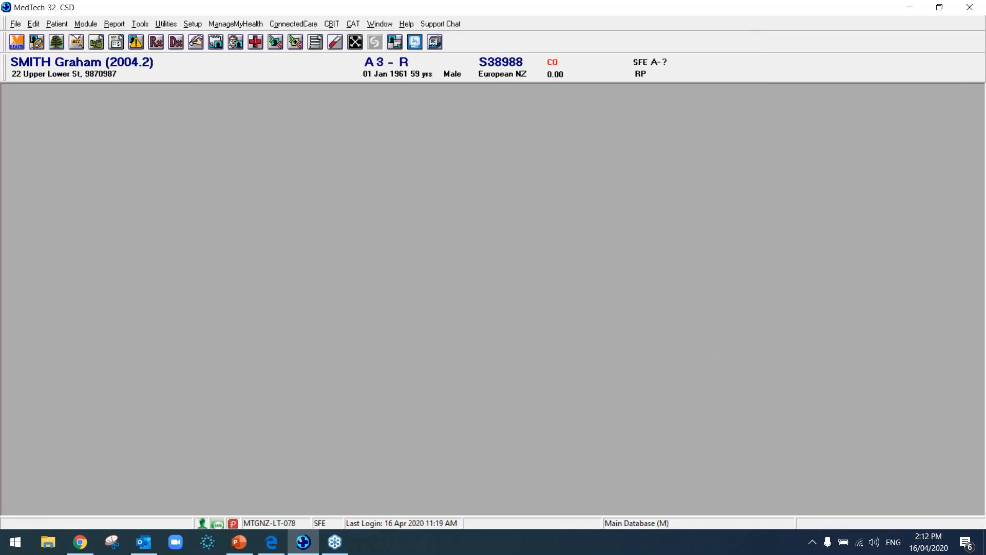
Start a new medication in the patient's record and choose Paracare (Paracetamol) 500mg capsules from a drug search for "PARAC".
key(F3)
click(99, 125)
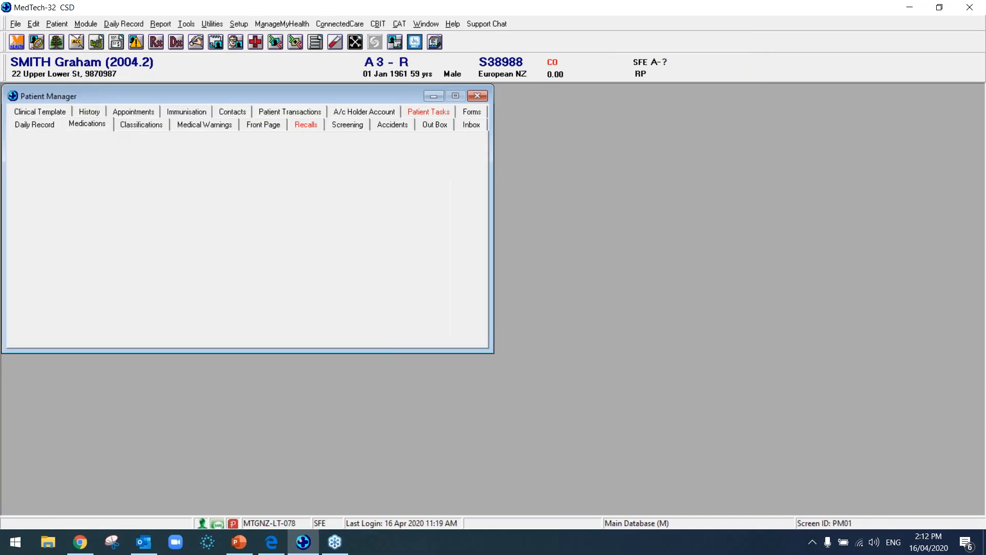
click(19, 145)
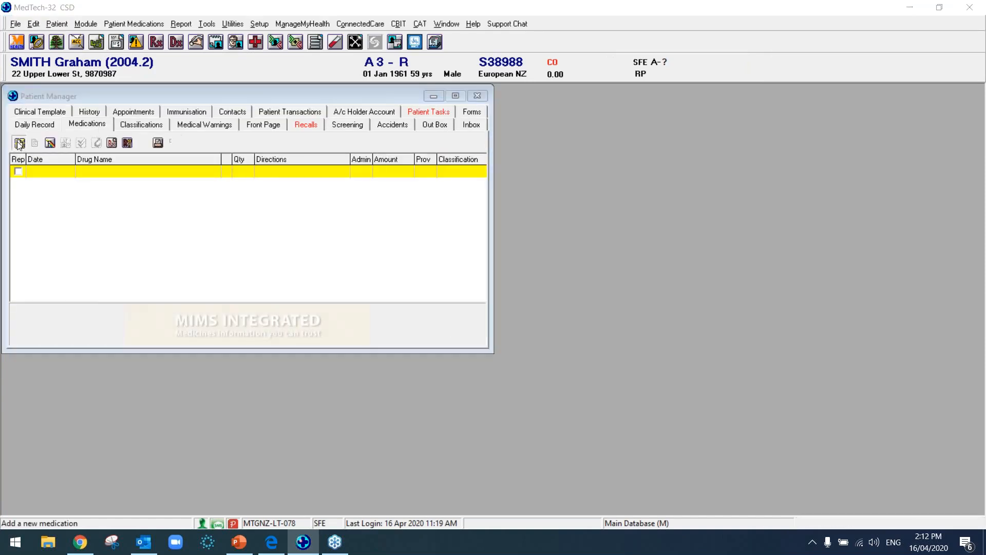
text(paracdetamol)
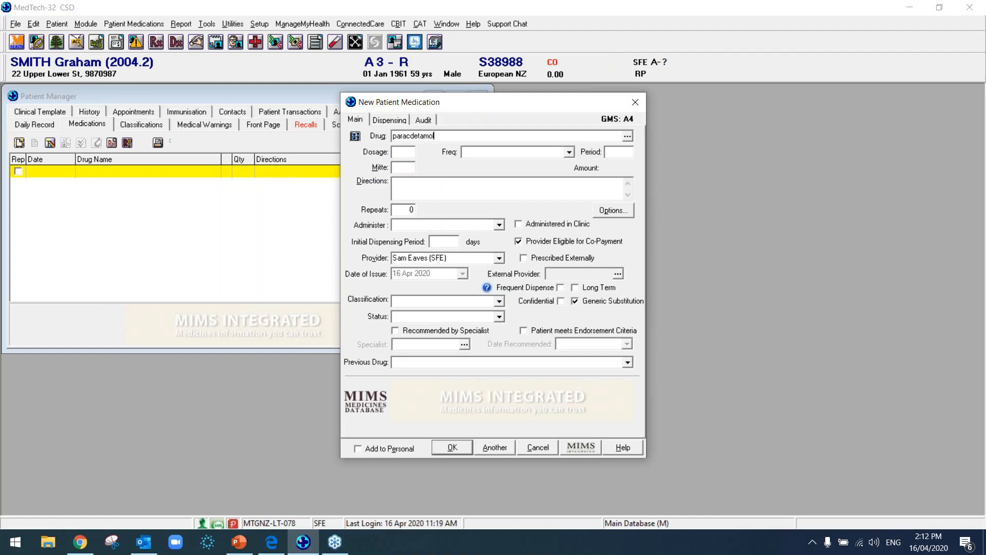
key(BackSpace)
key(BackSpace)
key(BackSpace)
key(BackSpace)
key(BackSpace)
key(BackSpace)
key(BackSpace)
click(627, 137)
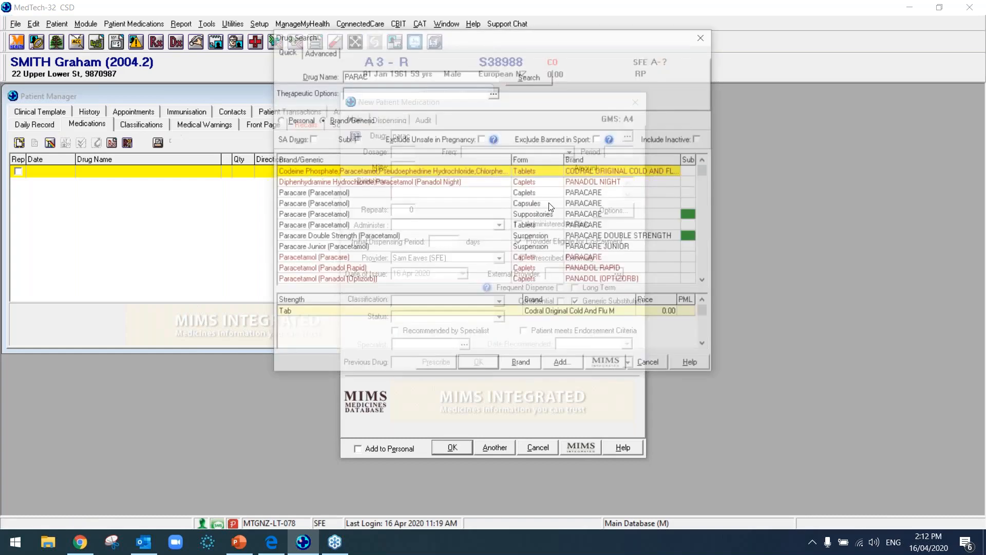
click(399, 204)
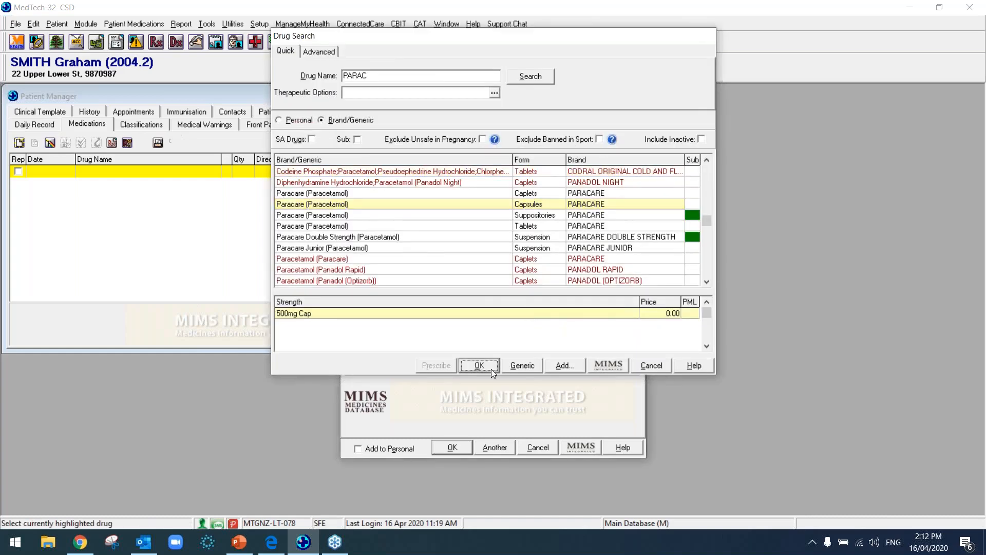
click(479, 365)
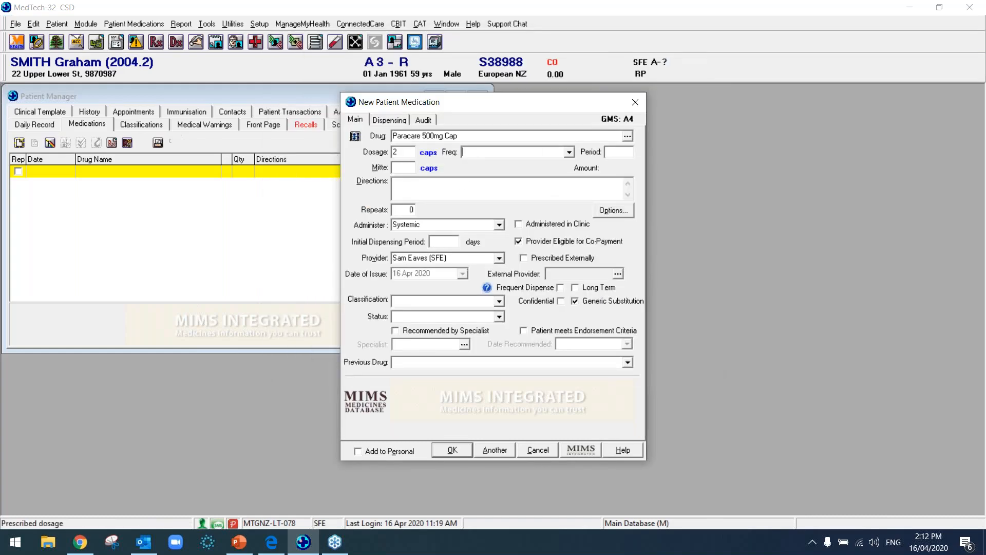
Prescribe the Paracare 500mg capsules Every Four Hours (QQH) with a quantity of 20 caps, and accept the medication.
key(Down)
click(455, 452)
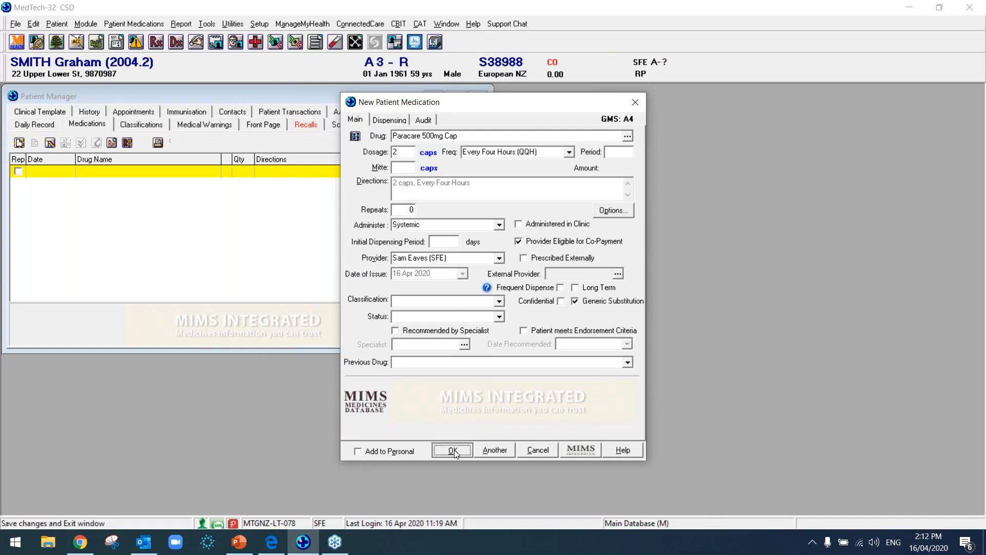
click(515, 302)
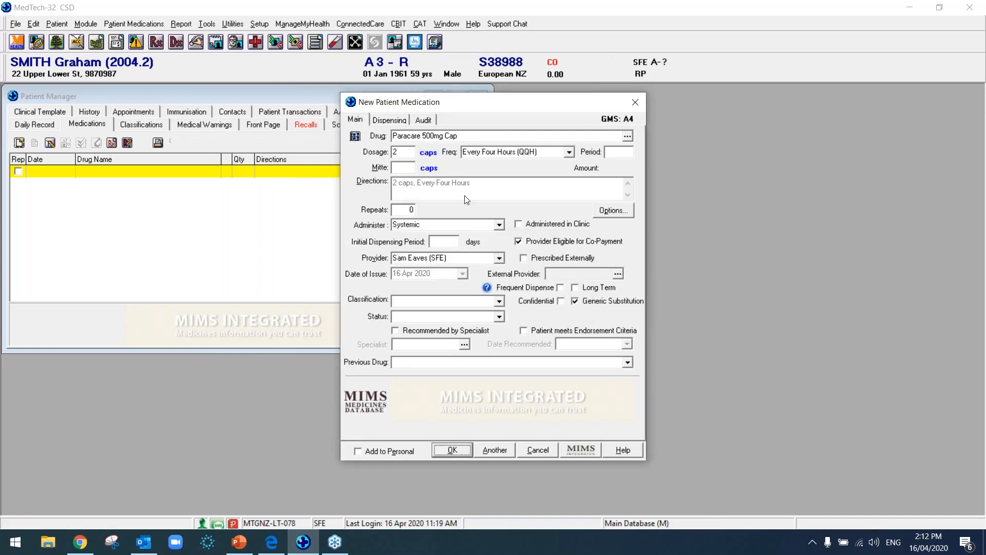
text(20)
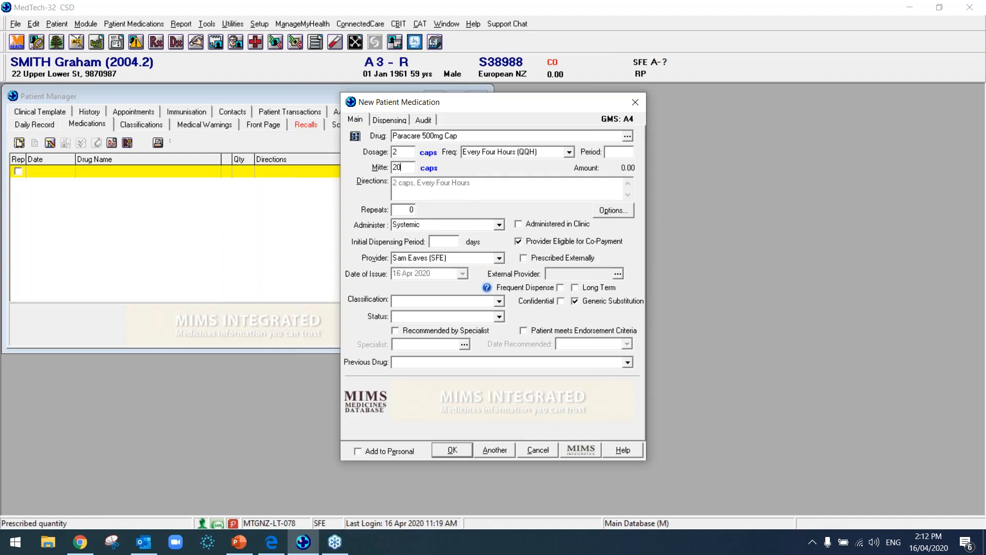
click(454, 450)
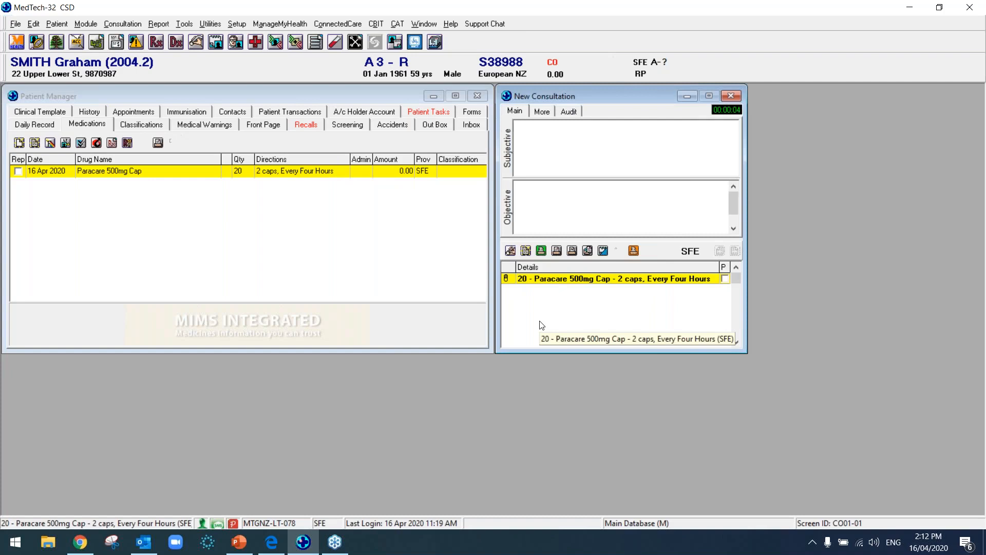
Print and park the Paracare ePrescription for review without saving a PDF, and read the patient task created for it.
click(634, 252)
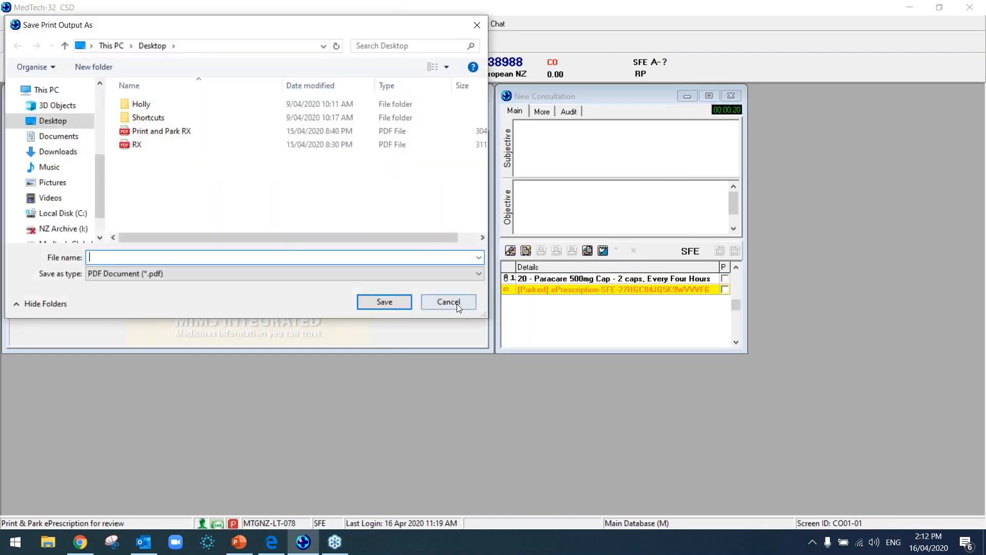
click(456, 302)
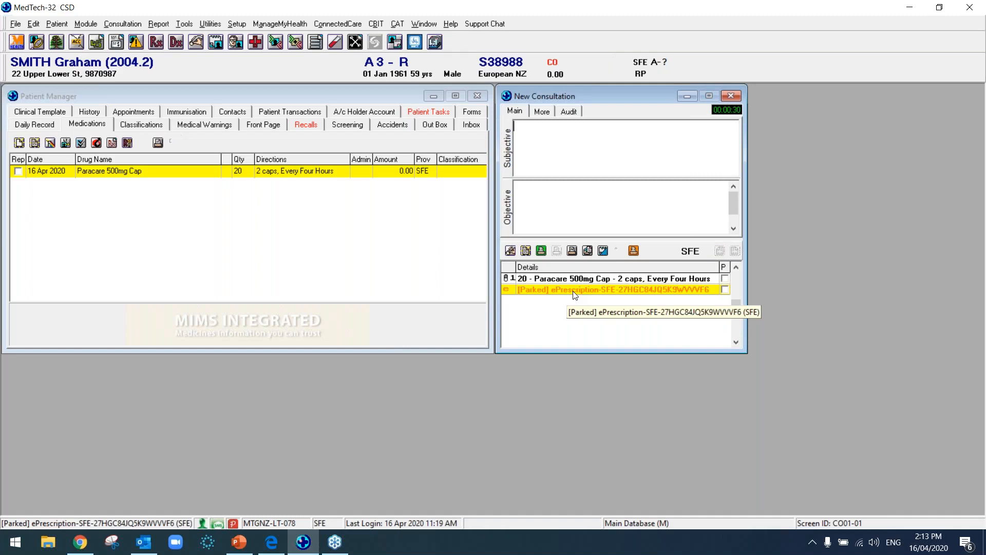
click(426, 111)
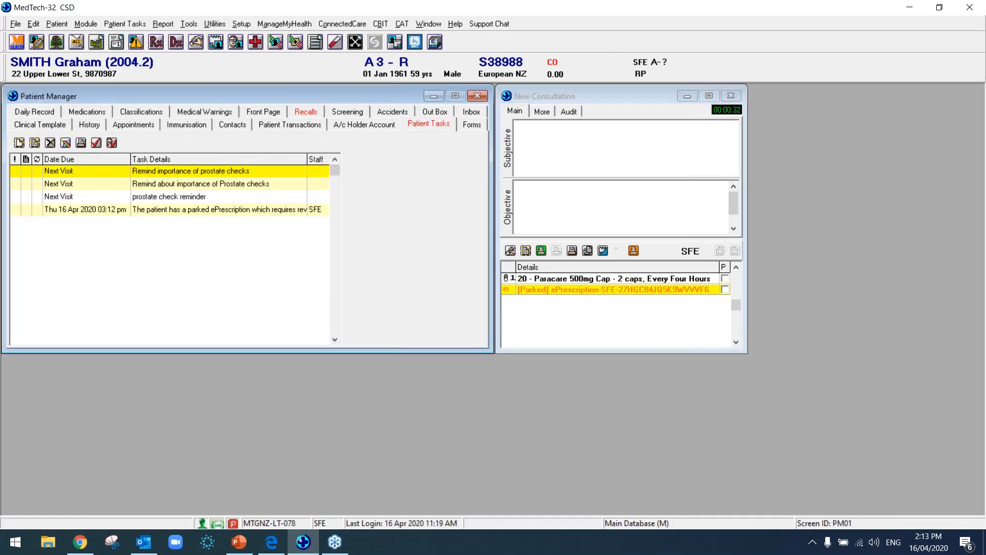
click(282, 211)
double_click(282, 214)
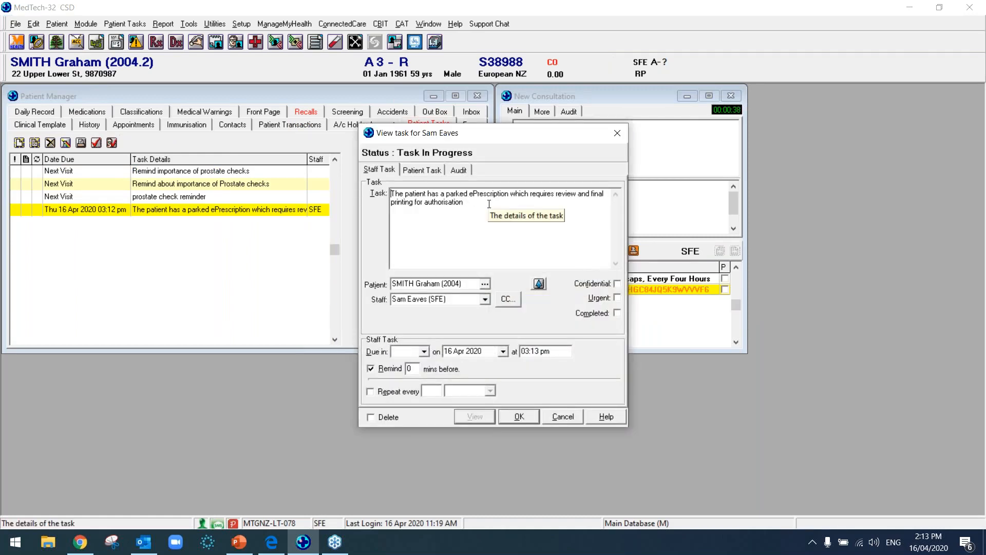
click(617, 133)
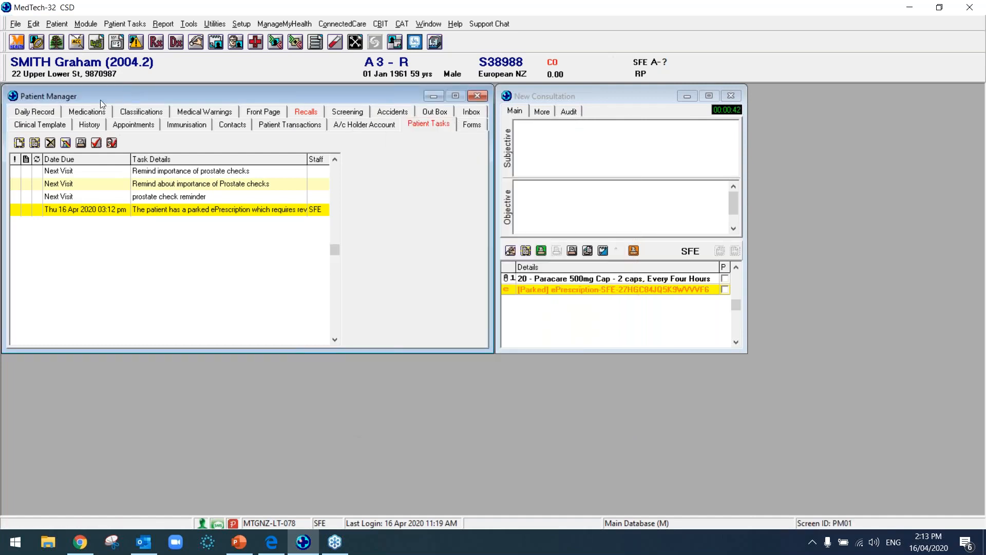
Return to the patient's medications, examine the sample draft in Print and Park RX.pdf in Microsoft Edge, and switch back to MedTech-32.
click(100, 113)
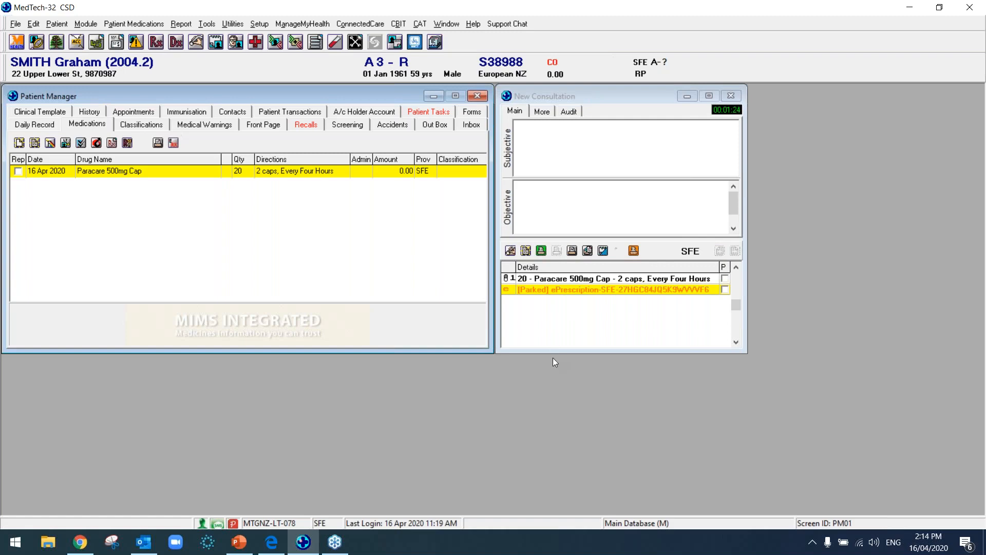
click(272, 540)
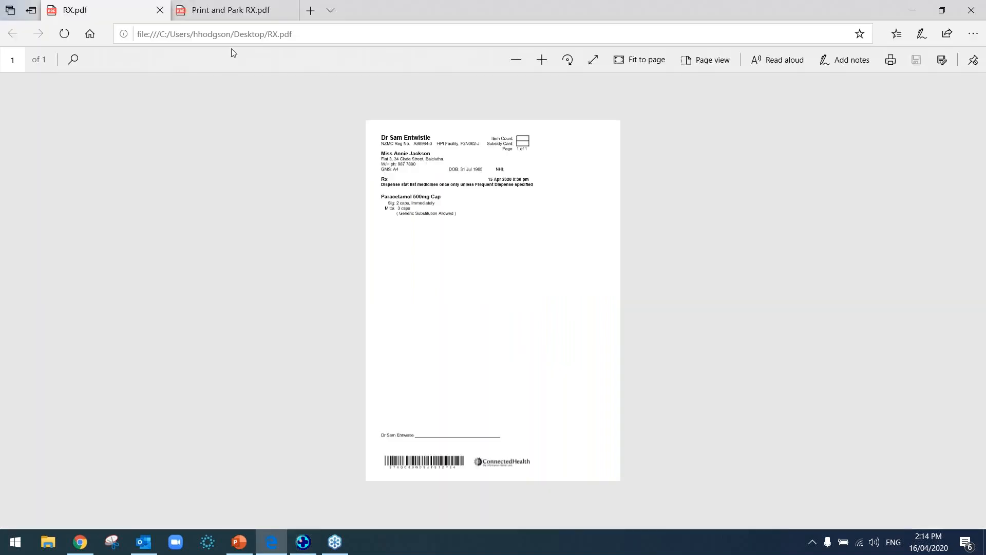
click(235, 11)
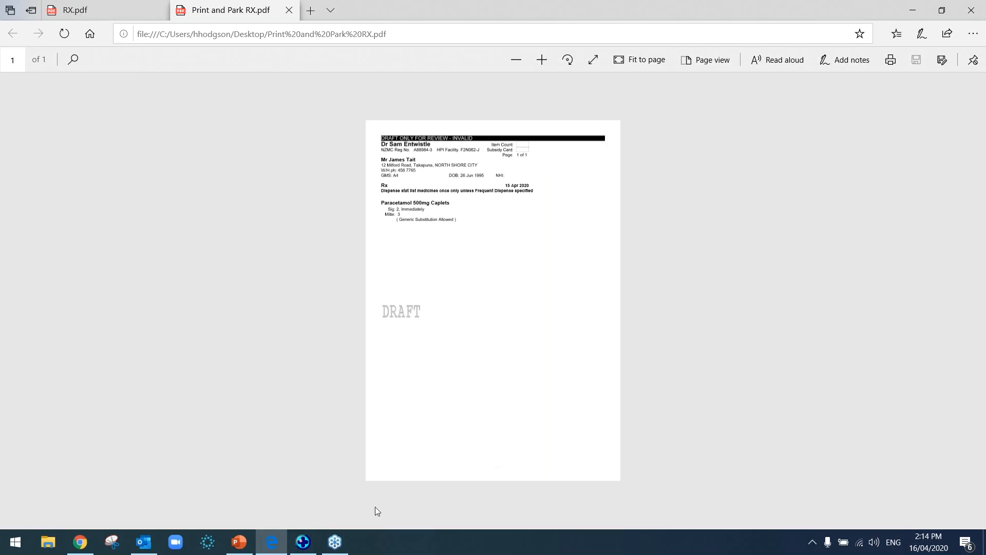
click(306, 541)
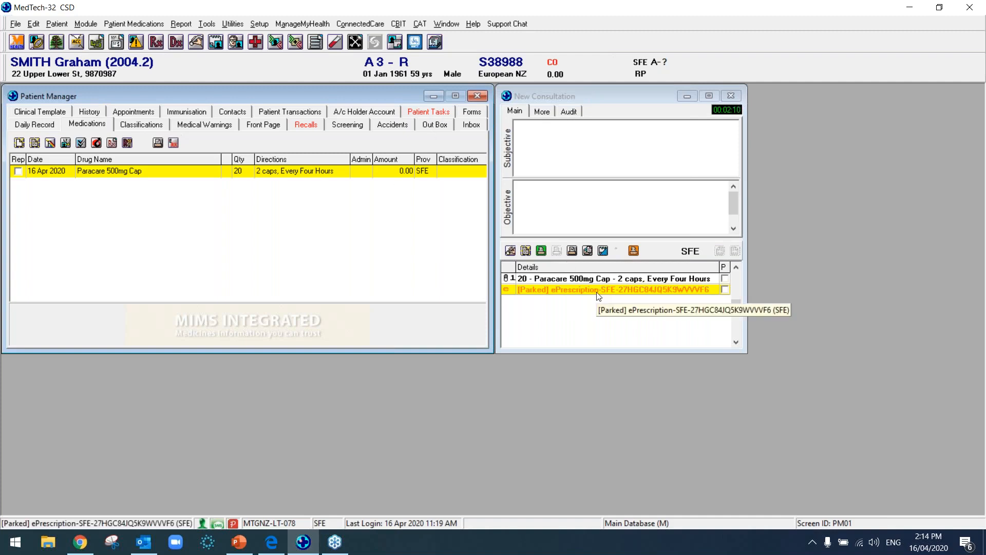
Print the parked Paracare ePrescription without saving a PDF copy.
click(542, 251)
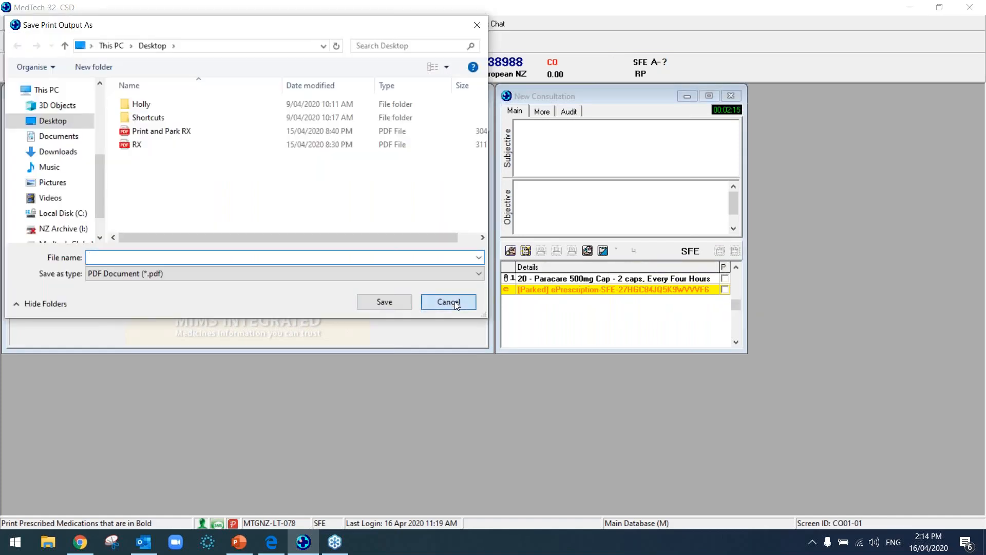
click(455, 302)
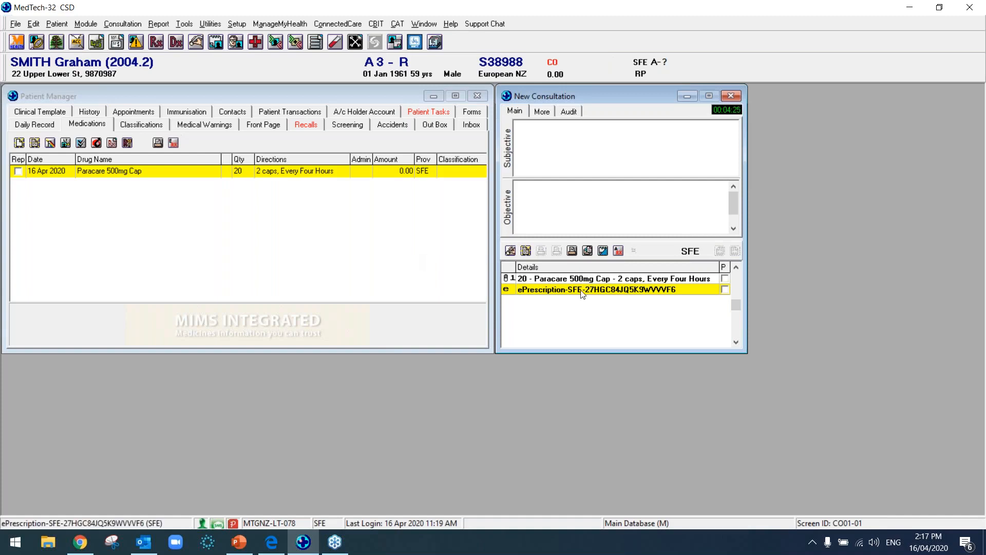
Try to email the Paracare medication entry to Happy Valley Pharmacy from the consultation.
click(589, 253)
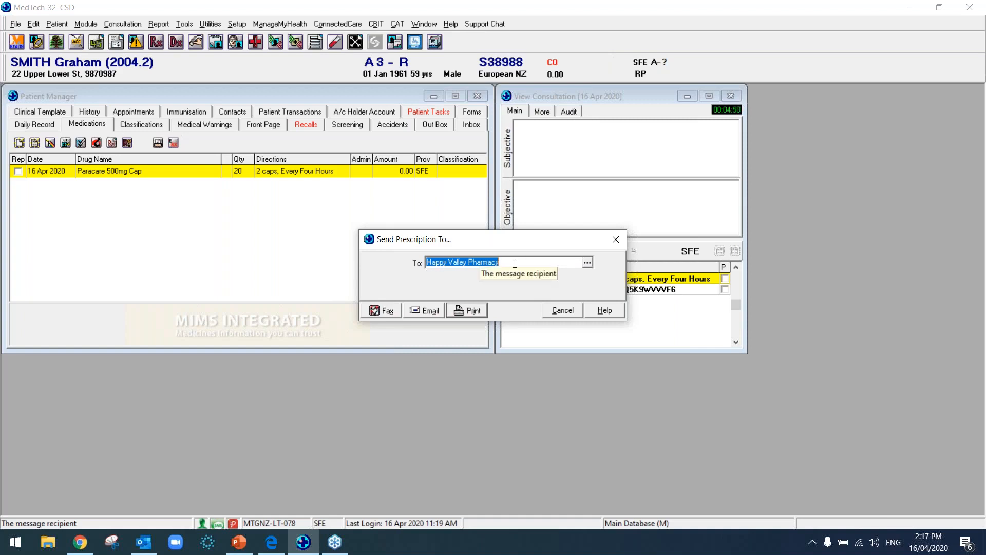
click(423, 312)
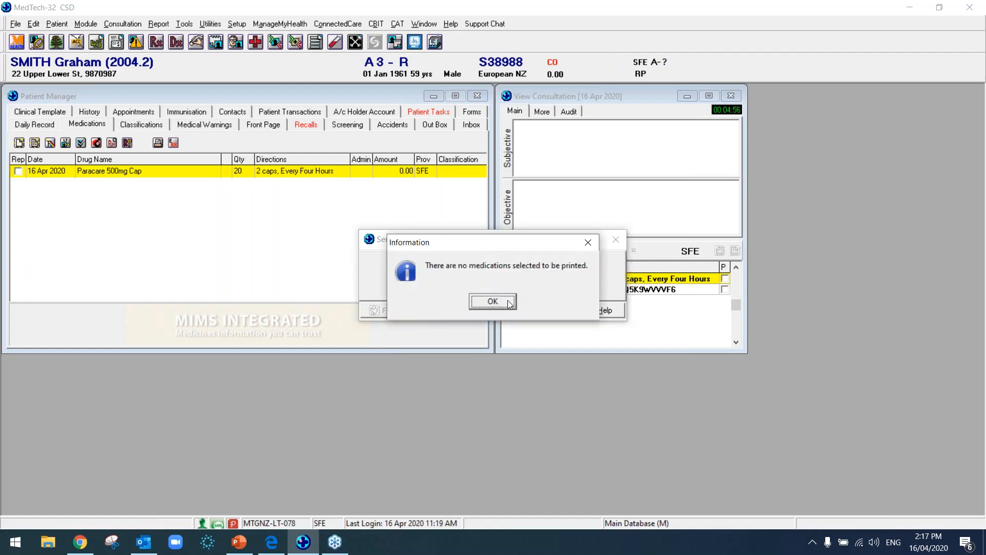
click(510, 303)
click(493, 301)
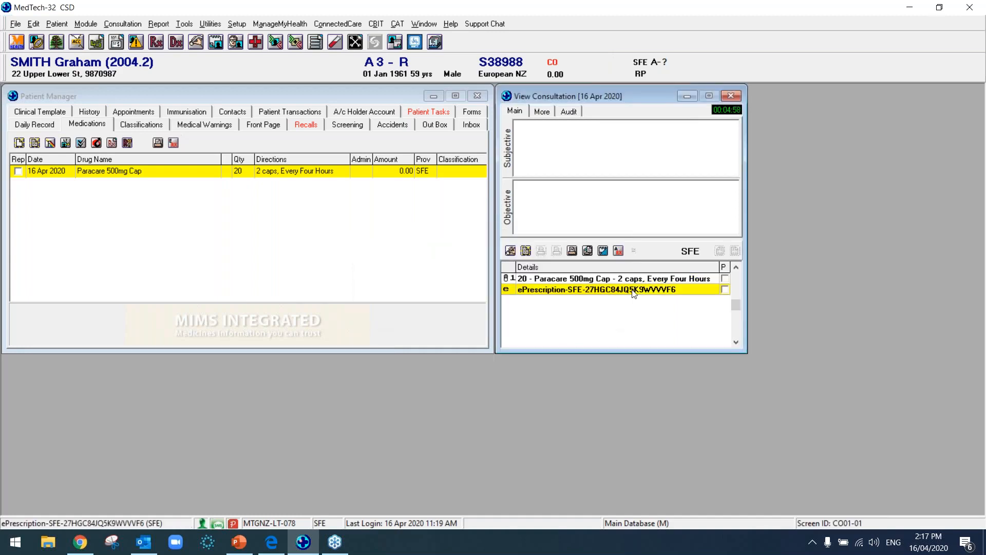
Prepare the Paracare ePrescription as an Outlook email to Happy Valley Pharmacy, examine its recipient and PDF attachment, and close the message.
click(588, 251)
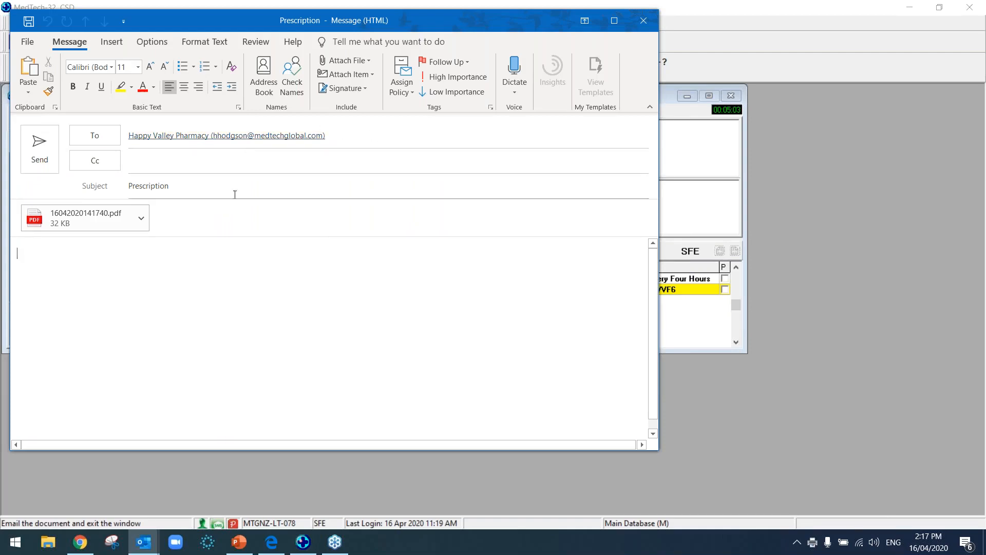
click(520, 132)
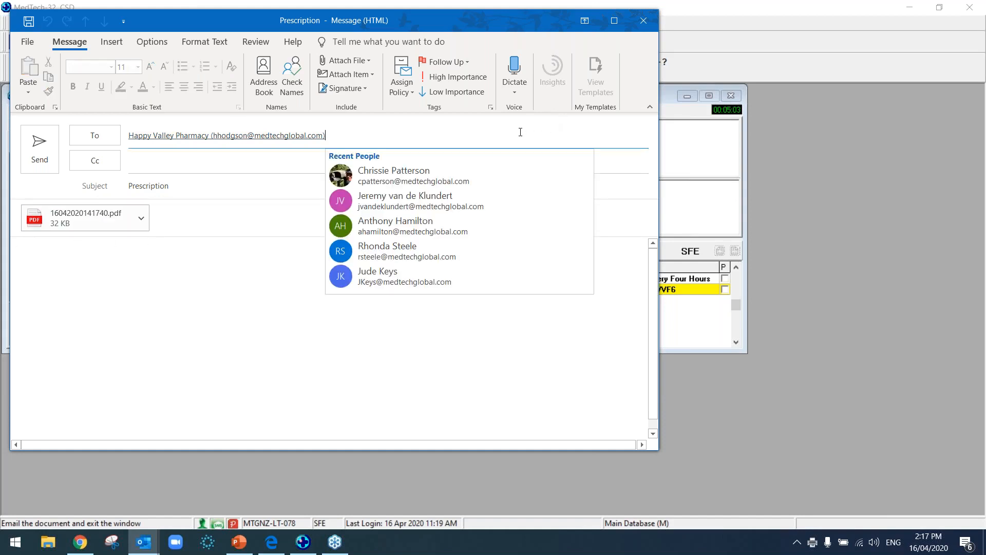
click(658, 17)
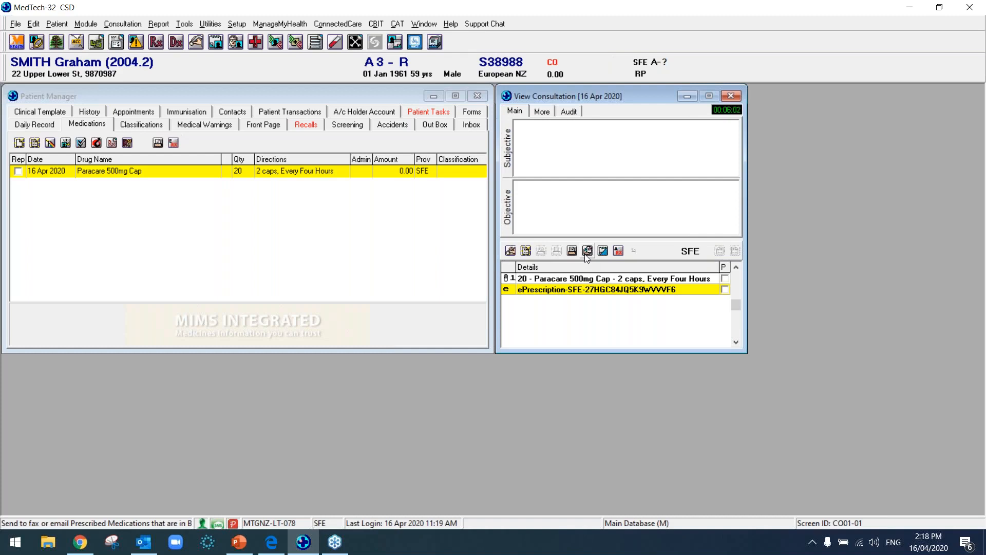
Examine the pharmacy printer setting for script copies in the workstation's printer defaults and close them unchanged.
click(20, 27)
click(54, 93)
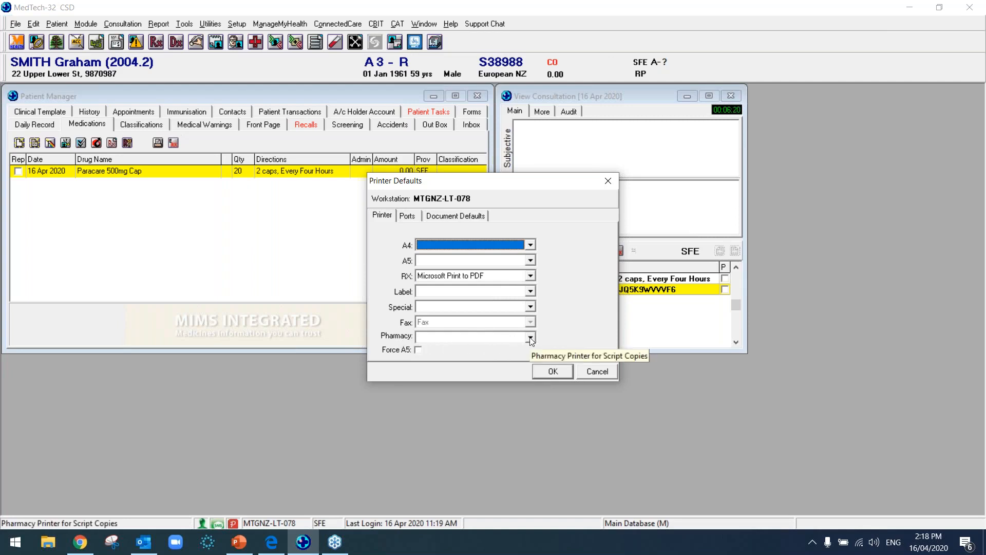
click(610, 179)
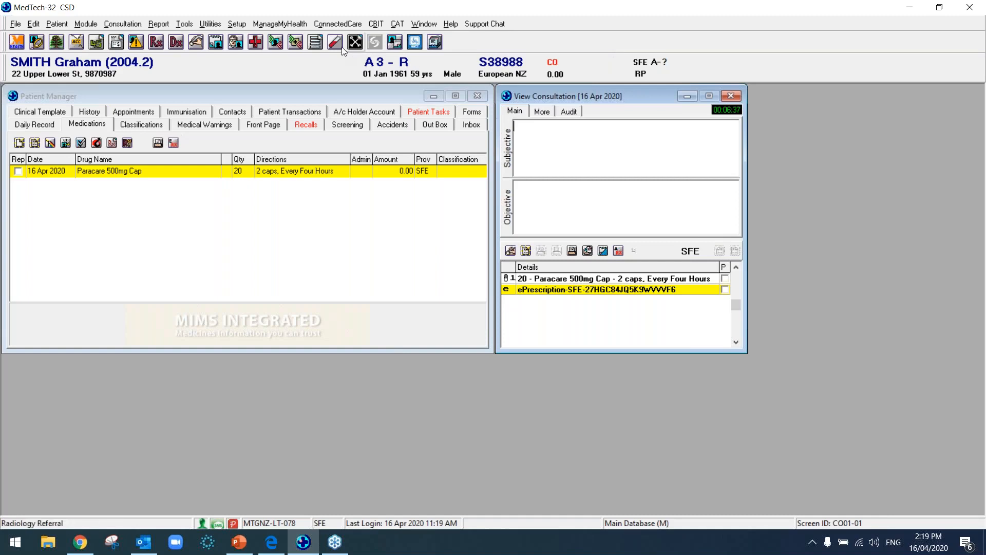
Locate the MedtechPrinter utility and leave it unopened, returning to the patient's medications.
click(210, 23)
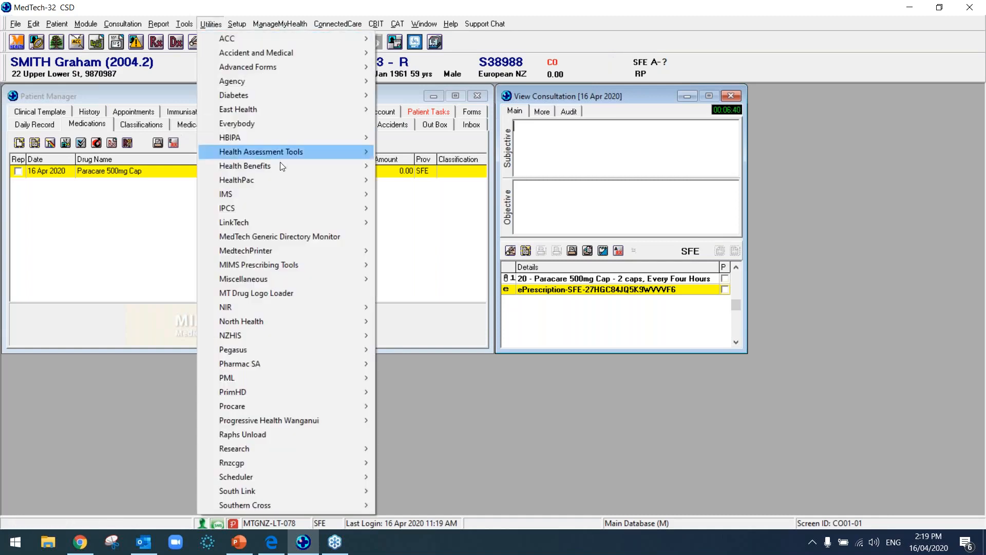
mouse_move(265, 250)
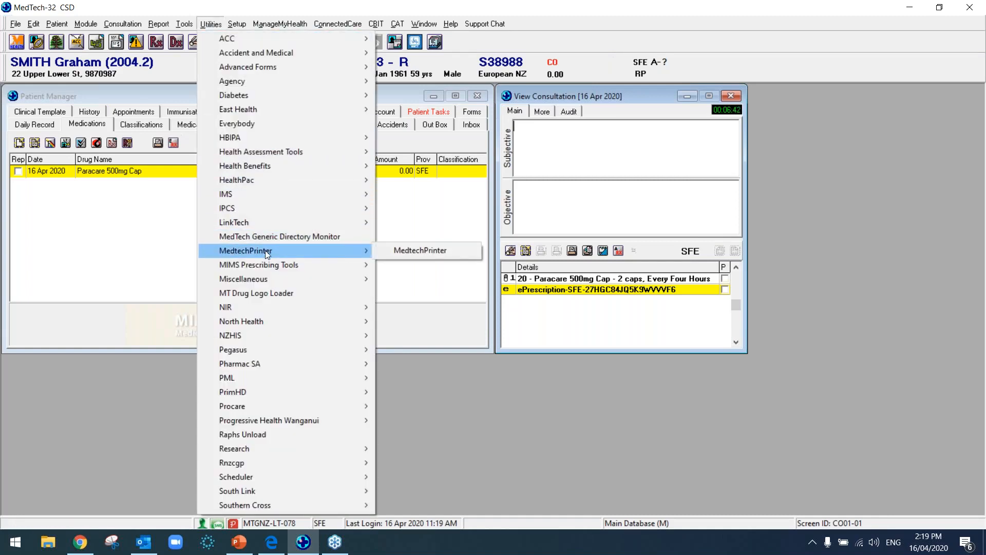
click(170, 252)
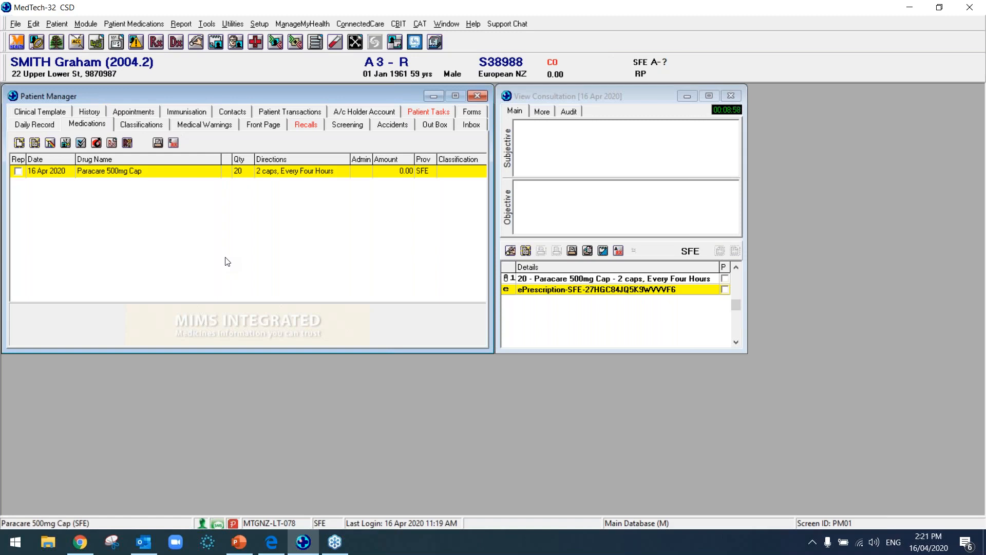
Review the workstation's printer defaults again and close them without changes.
click(15, 25)
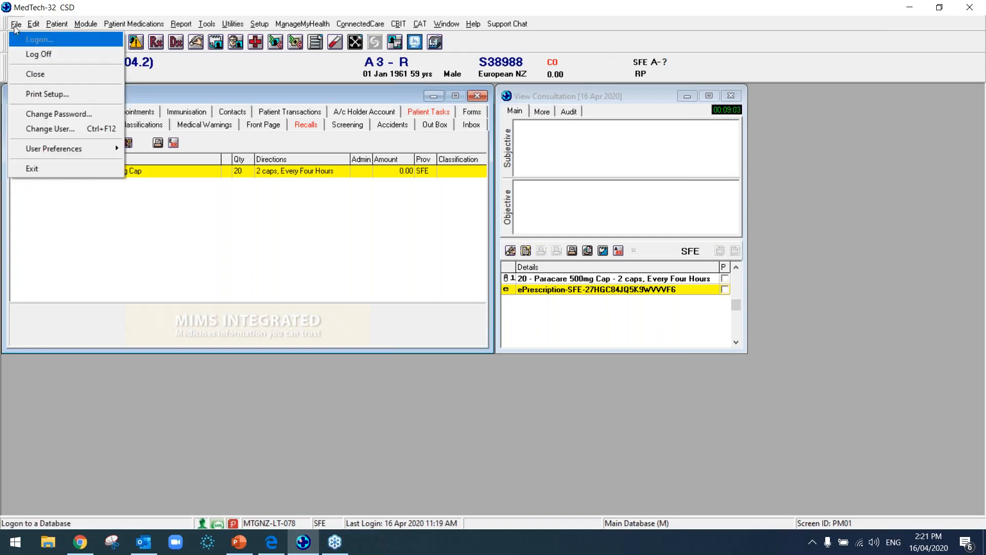
click(33, 93)
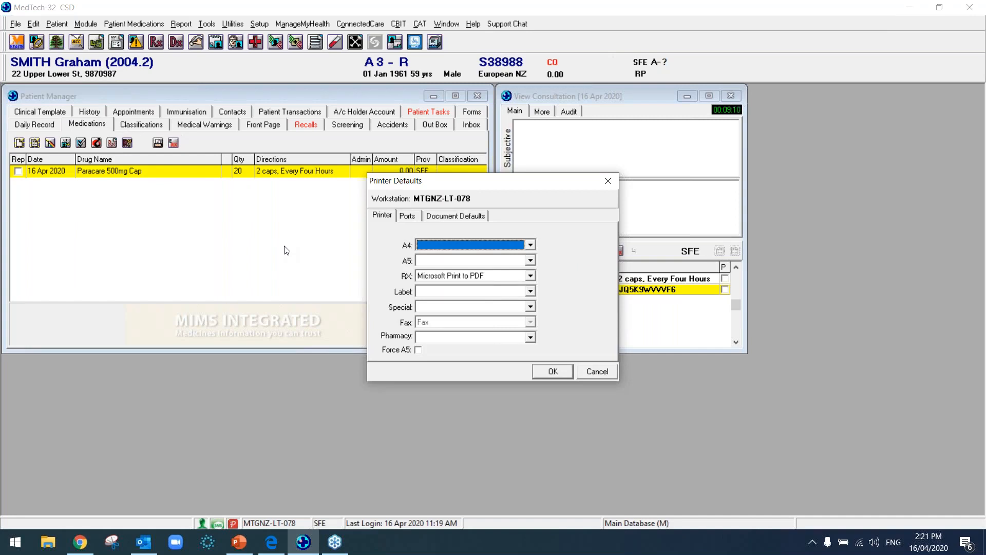
click(604, 184)
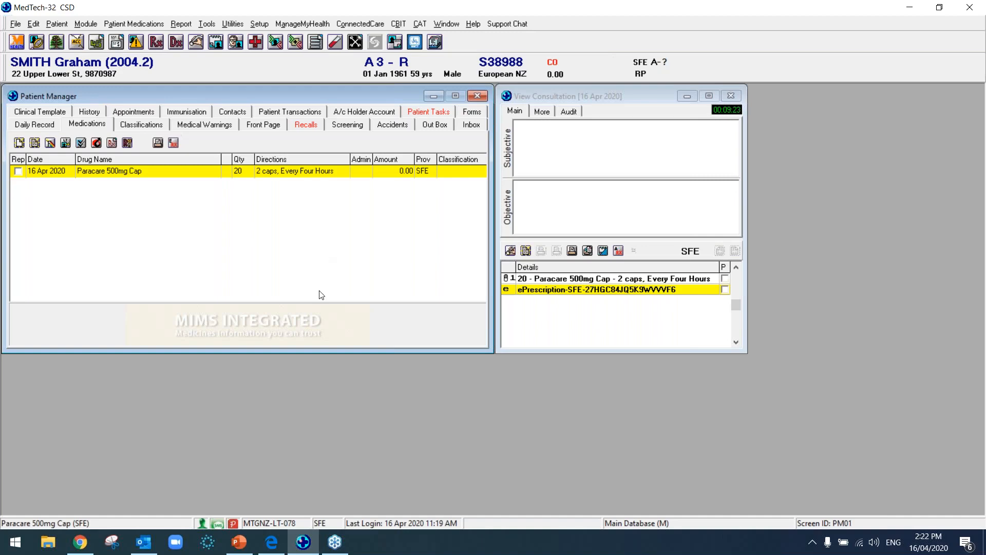
Present the upcoming NZePS enhancements and resources slides in PowerPoint, end the slide show, and switch back to MedTech-32.
click(247, 550)
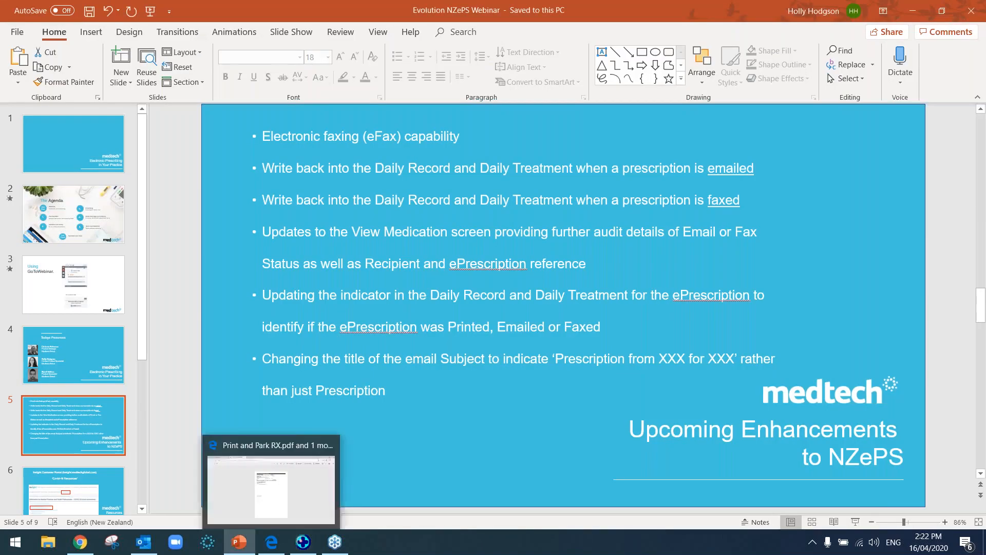
key(shift+F5)
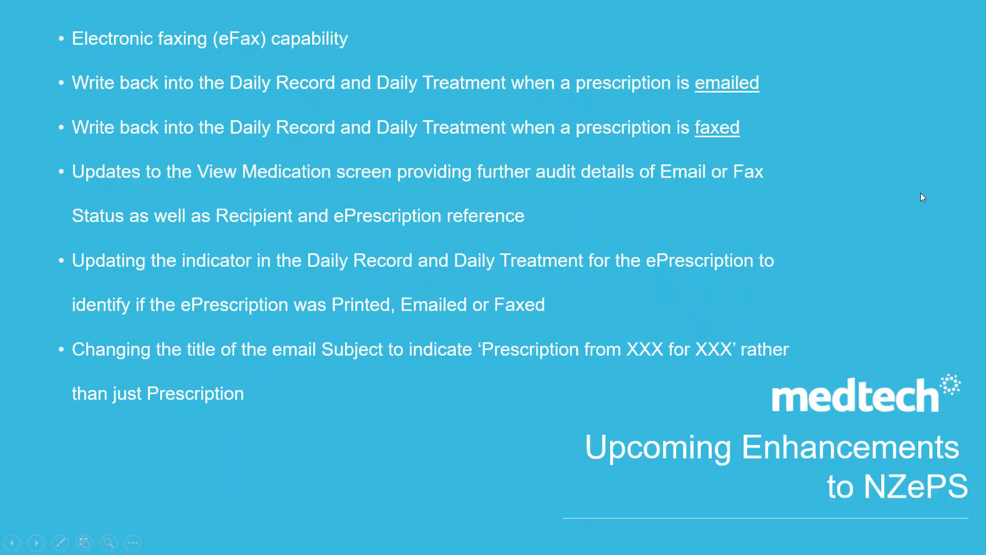
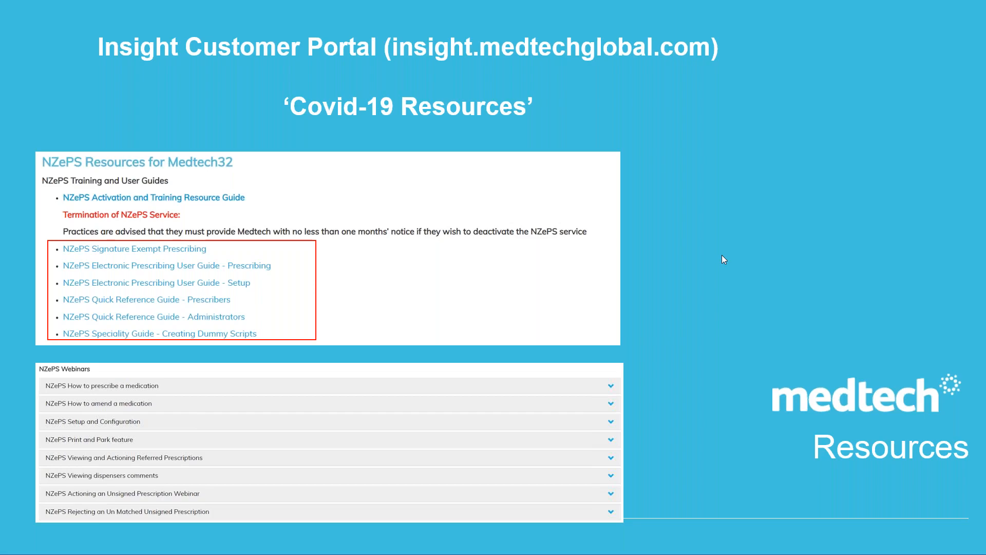
key(Escape)
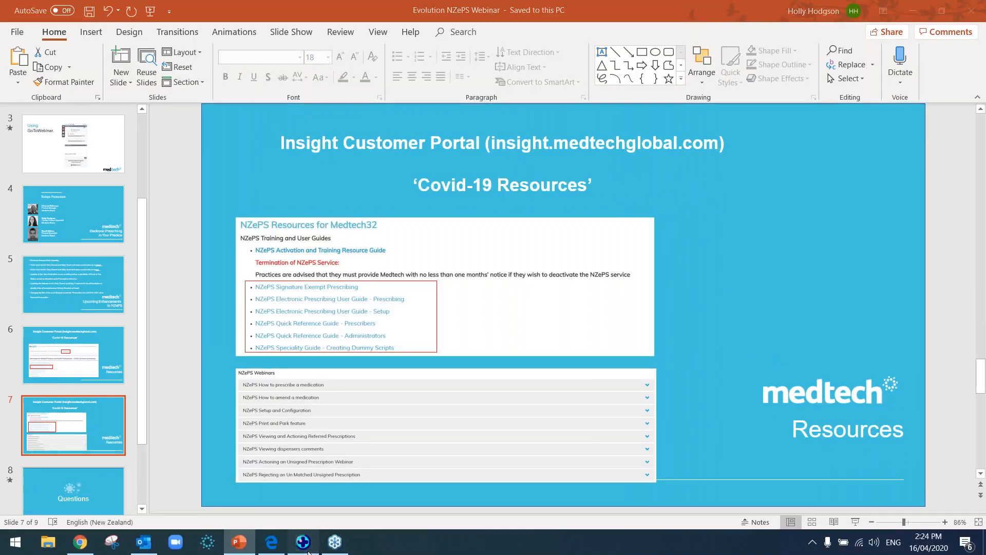
click(306, 549)
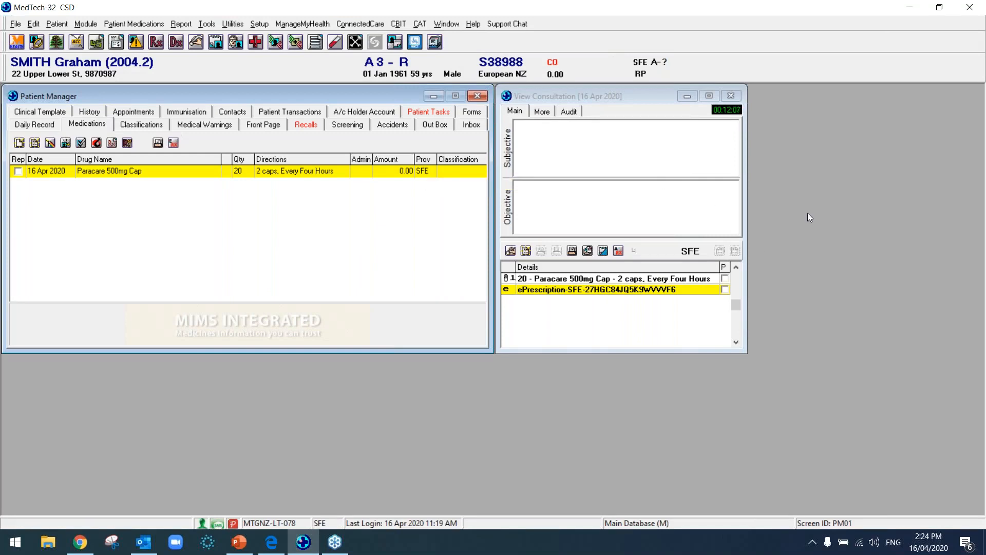
click(812, 171)
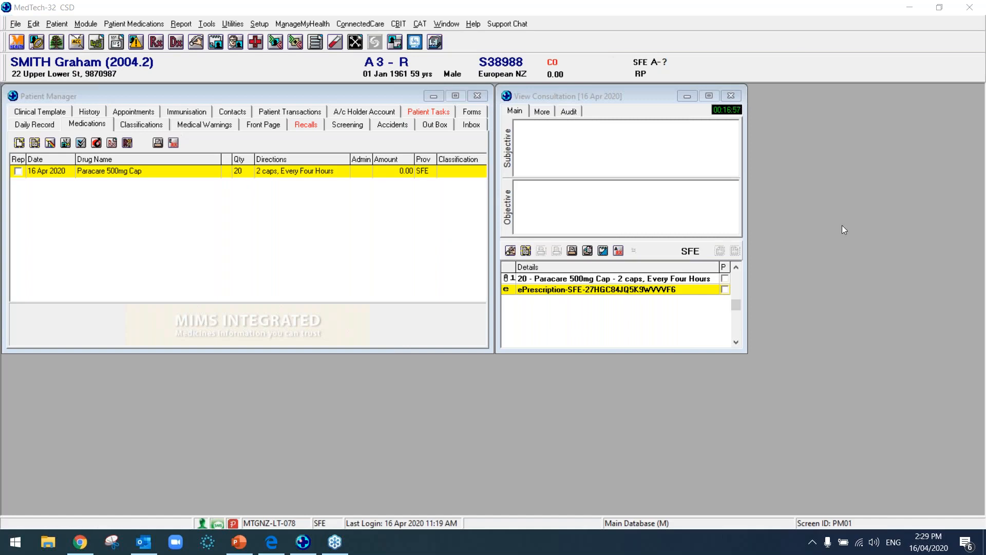
Find "HAPPY" in the Address Book, check the email field in Happy Valley Pharmacy's address details, and close the entry.
click(436, 45)
drag(443, 100, 333, 144)
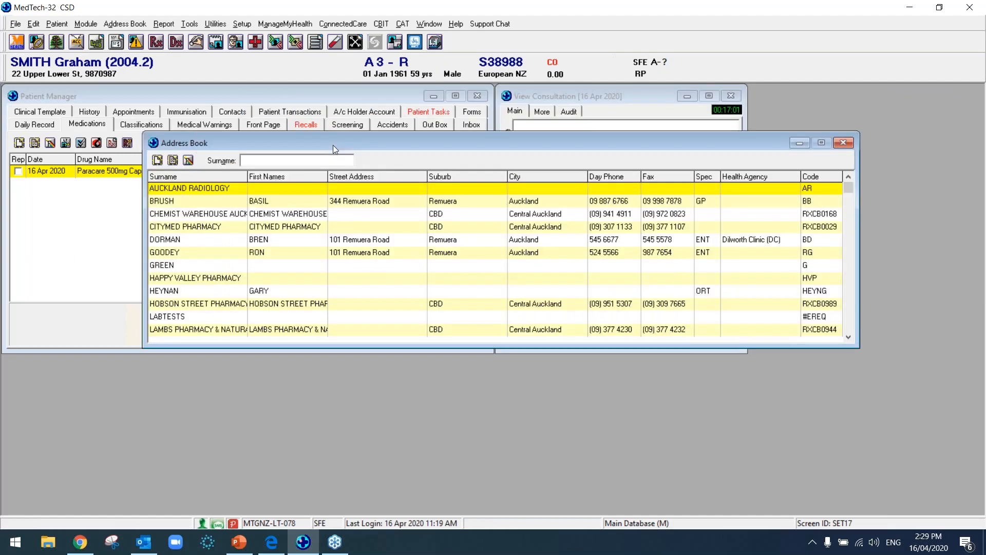
text(HAPPY)
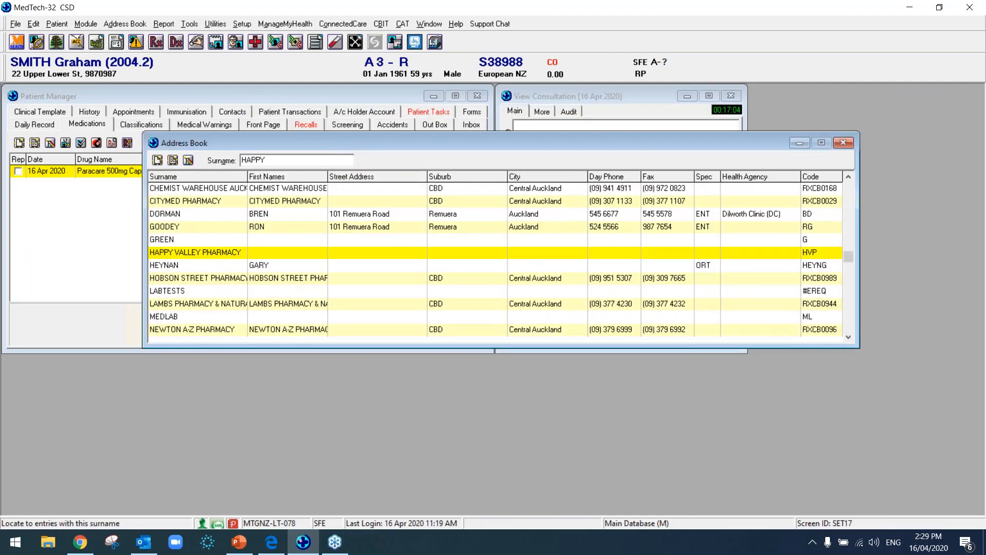
double_click(273, 253)
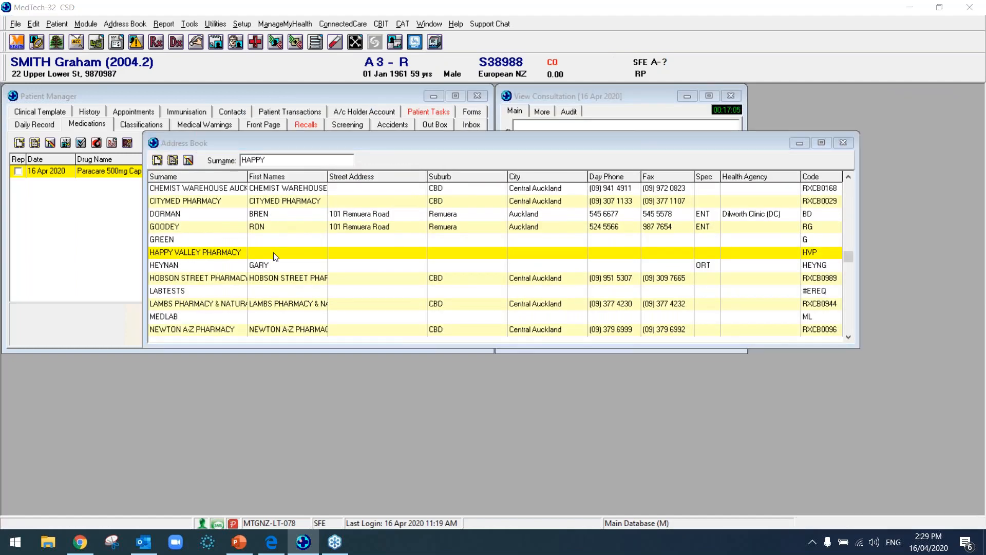
click(417, 142)
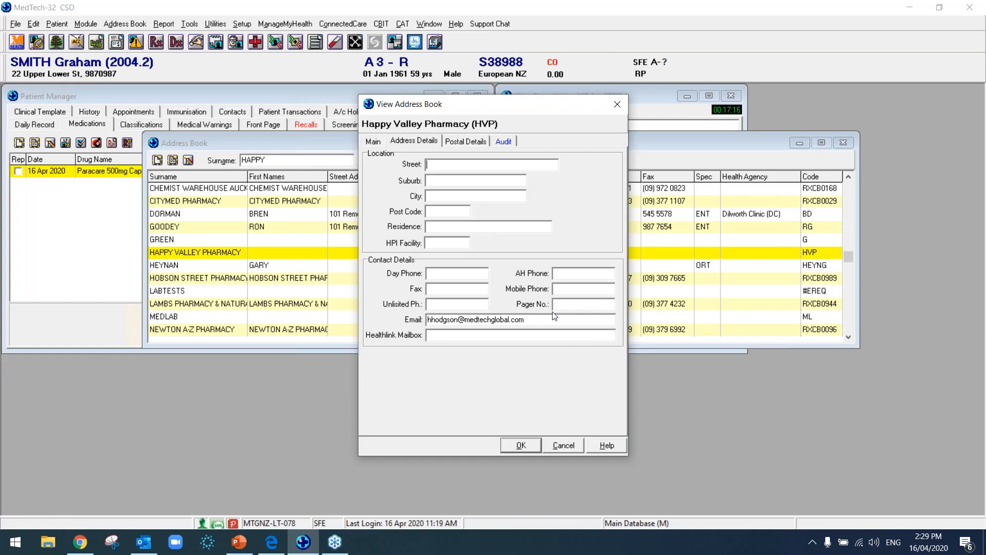
click(616, 106)
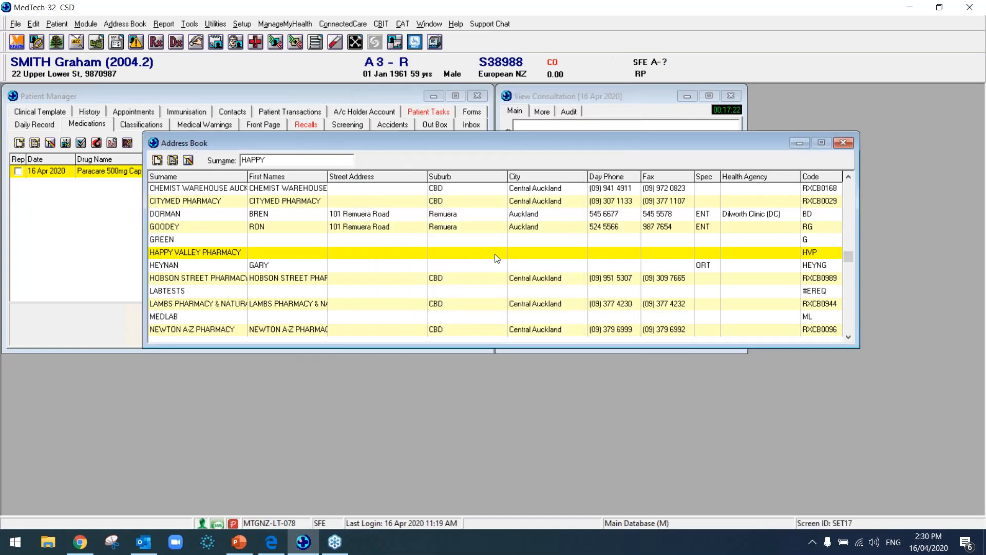
Move the Address Book aside, review Happy Valley Pharmacy's main details, and close the entry.
drag(456, 137, 394, 138)
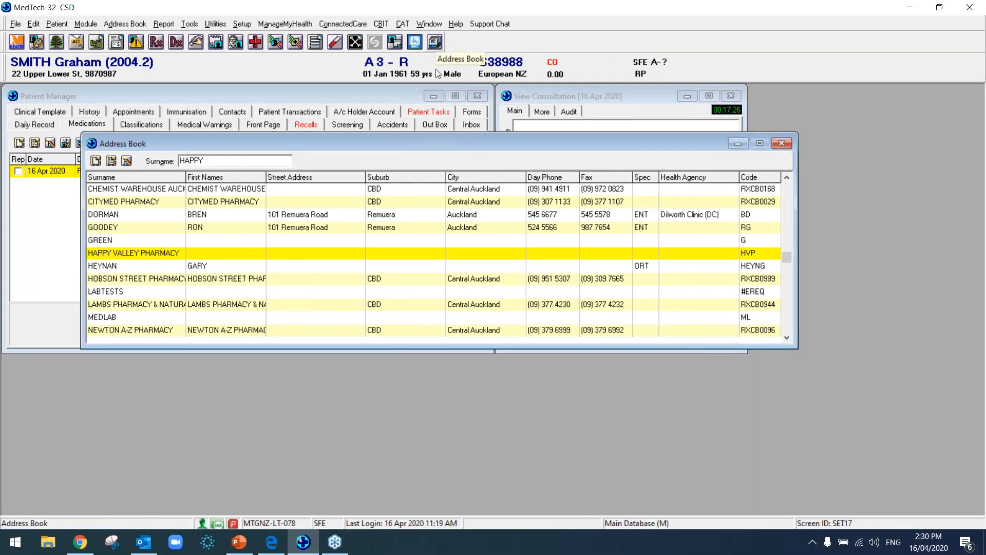
double_click(375, 254)
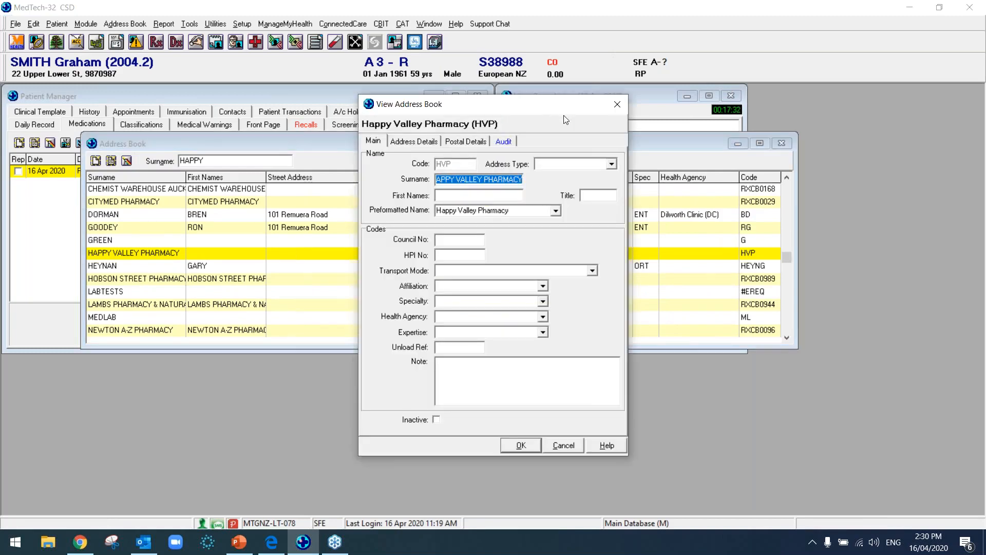
click(618, 104)
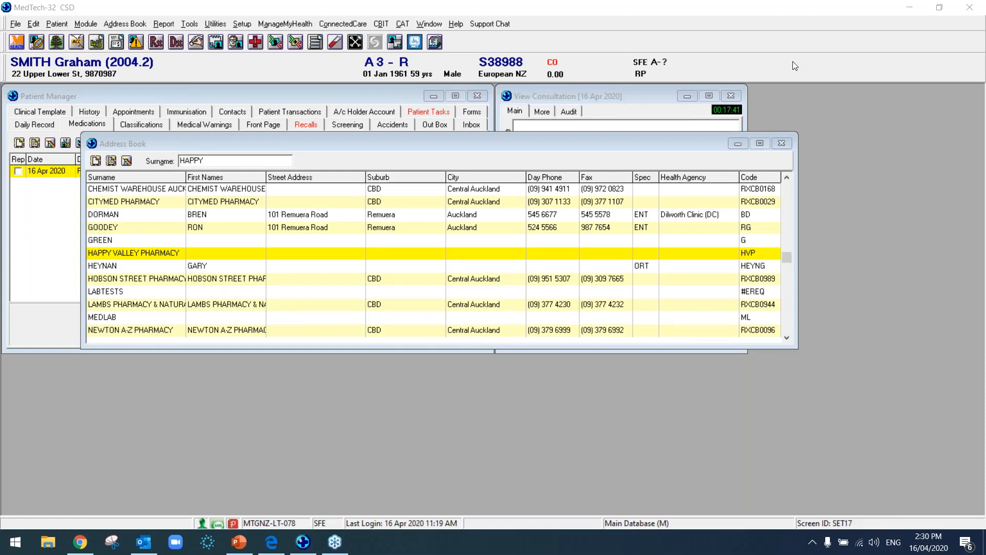
Check the default RX script printer in the printer defaults and cancel without changes.
click(16, 24)
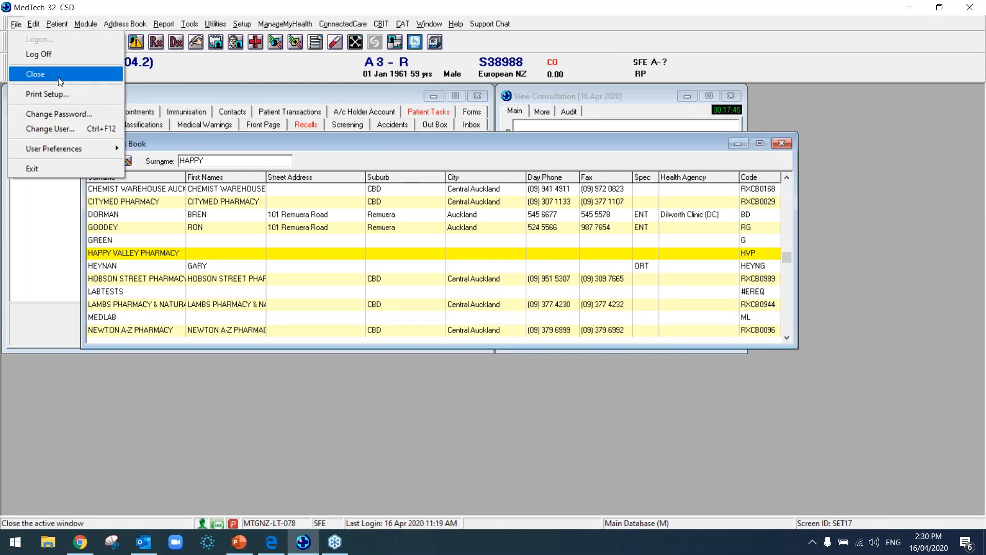
click(58, 94)
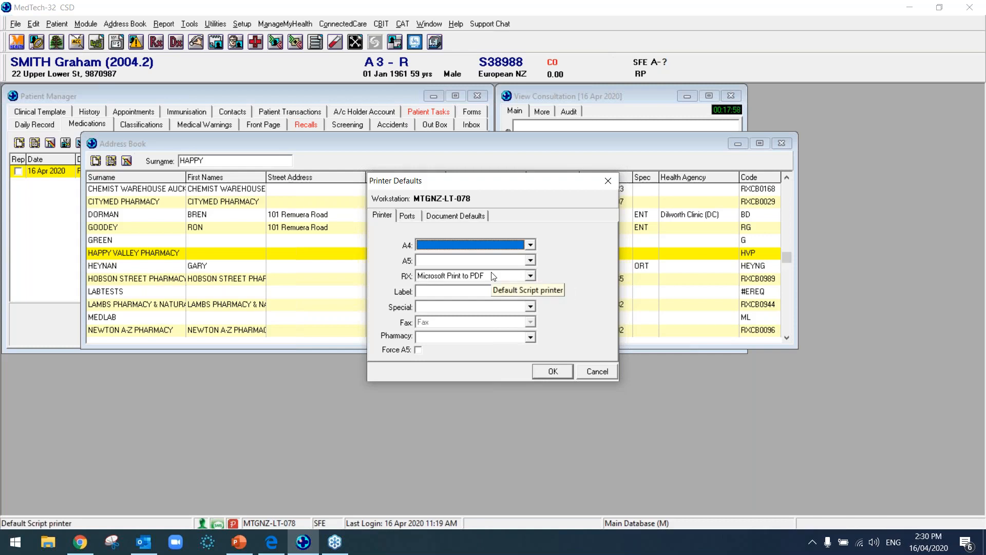
click(597, 371)
Search for patients with "H", open the third listed patient's record, and dismiss the overdue mammogram alert.
click(631, 99)
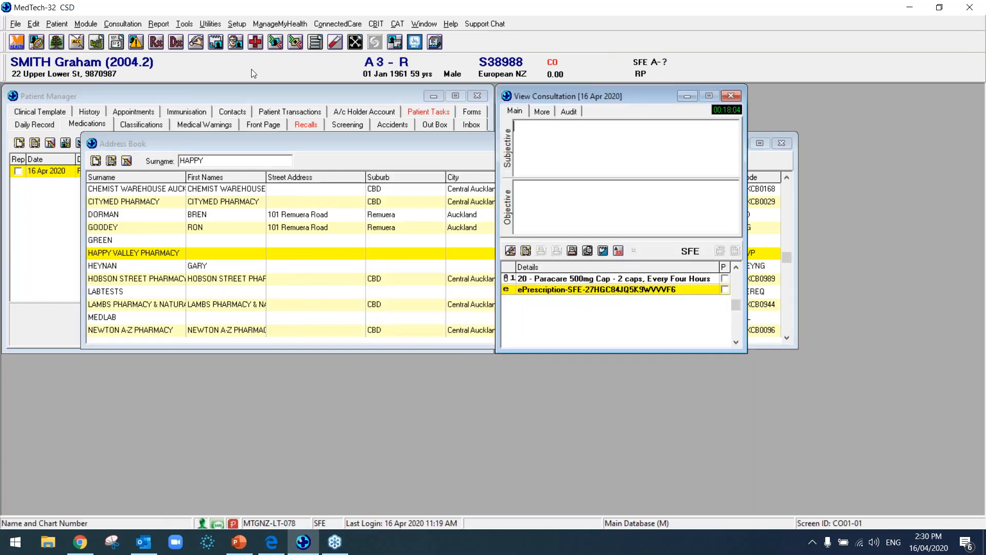
click(81, 62)
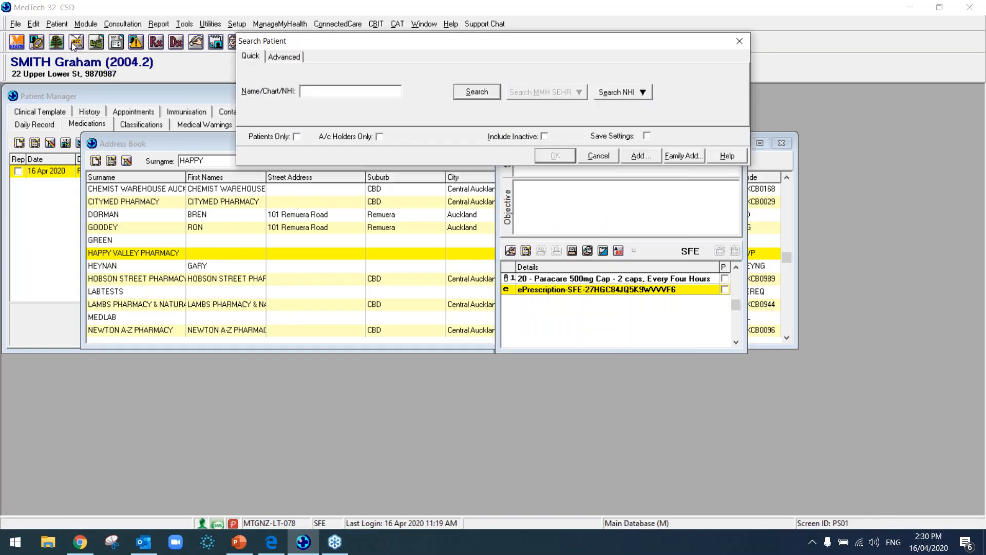
text(H)
key(Return)
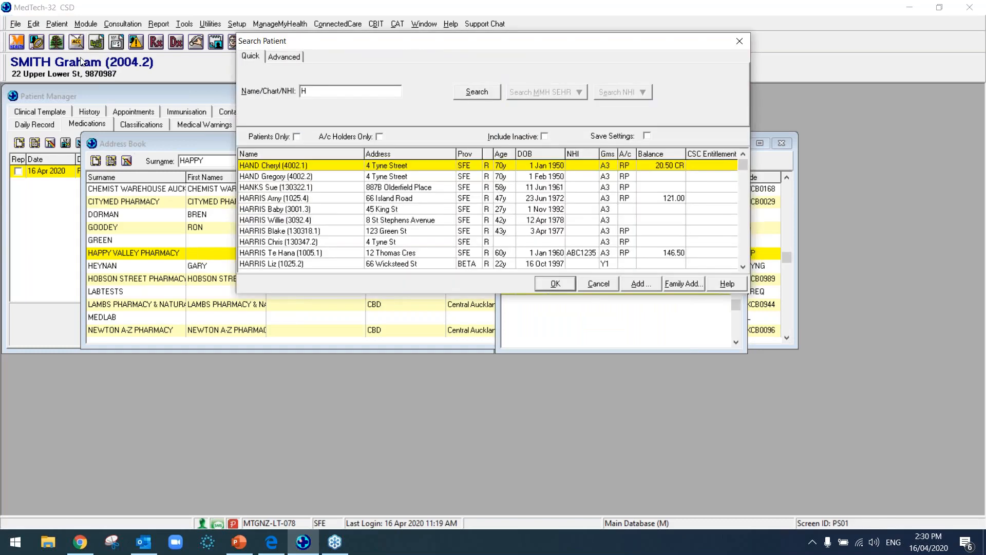
double_click(274, 188)
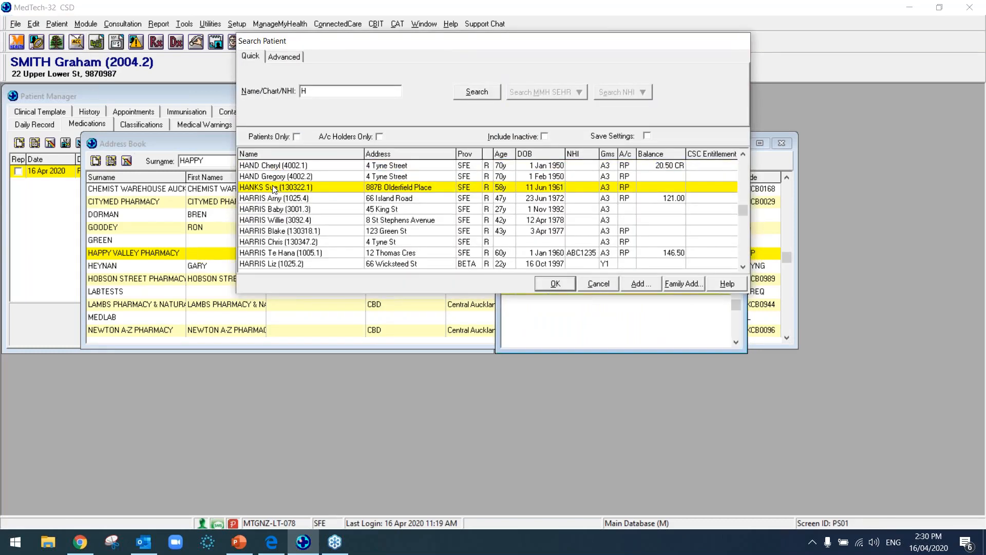
click(506, 303)
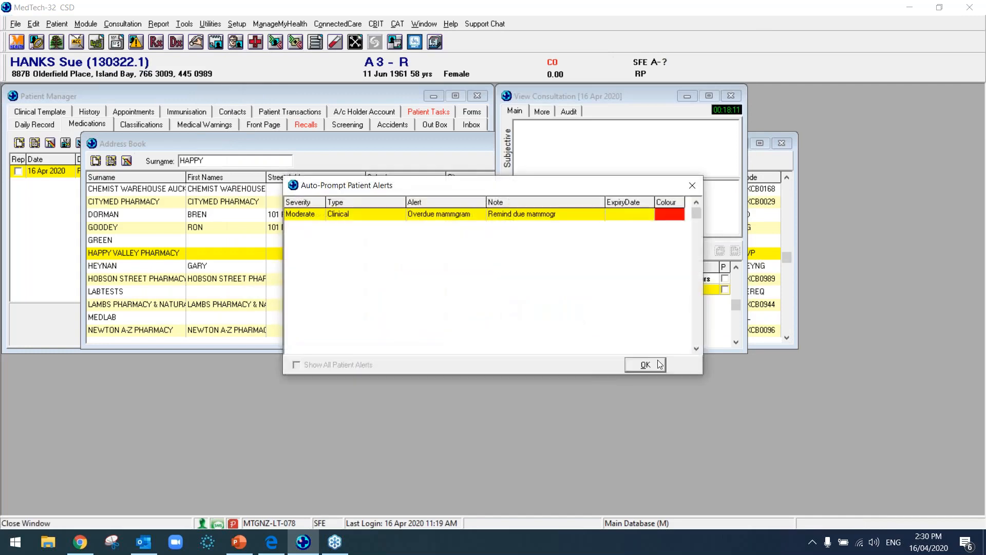
key(Return)
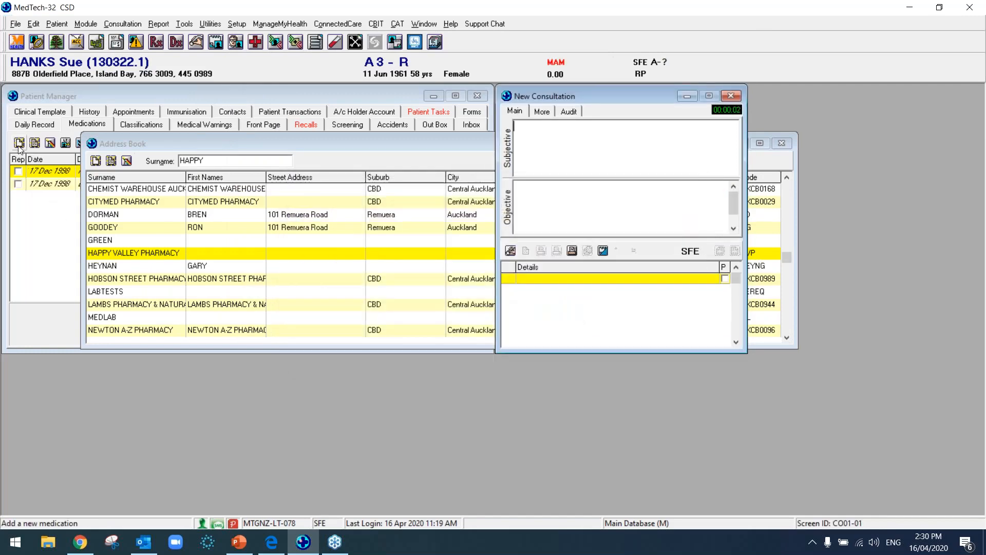
Start a new medication for the patient, search for "paracetam", and choose Paracetamol (Panadol Rapid) 500mg Caplets.
click(19, 142)
text(par)
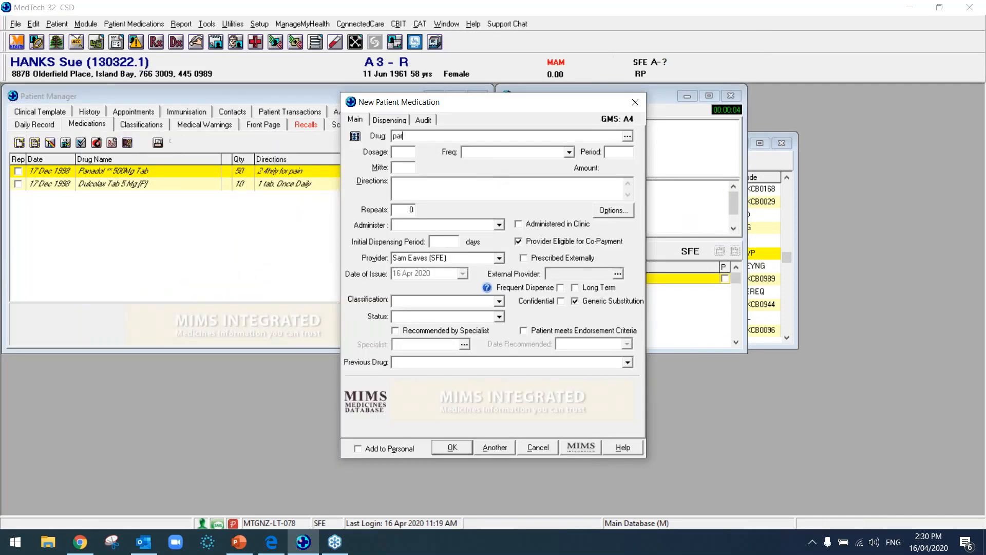
text(acetam)
click(627, 137)
text(paracetam)
key(Tab)
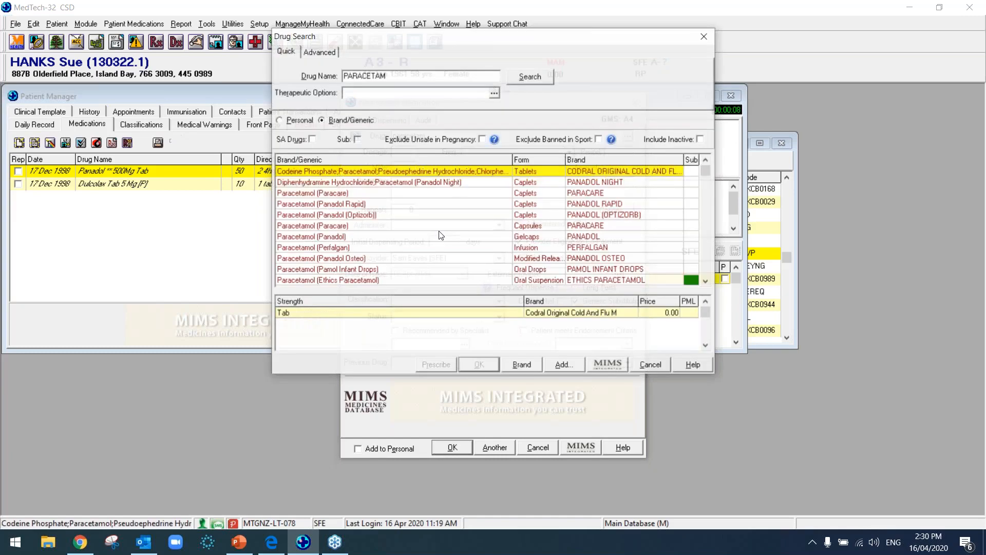
click(360, 203)
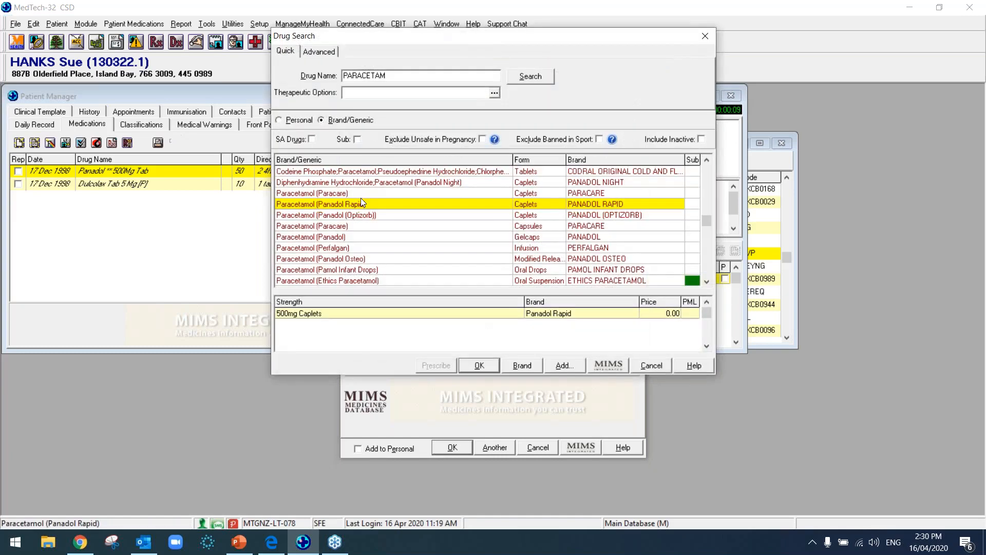
click(487, 366)
Prescribe a dosage of 2, As Required (PRN), with a mitte of 20, and save the paracetamol medication.
text(2)
key(Tab)
click(569, 154)
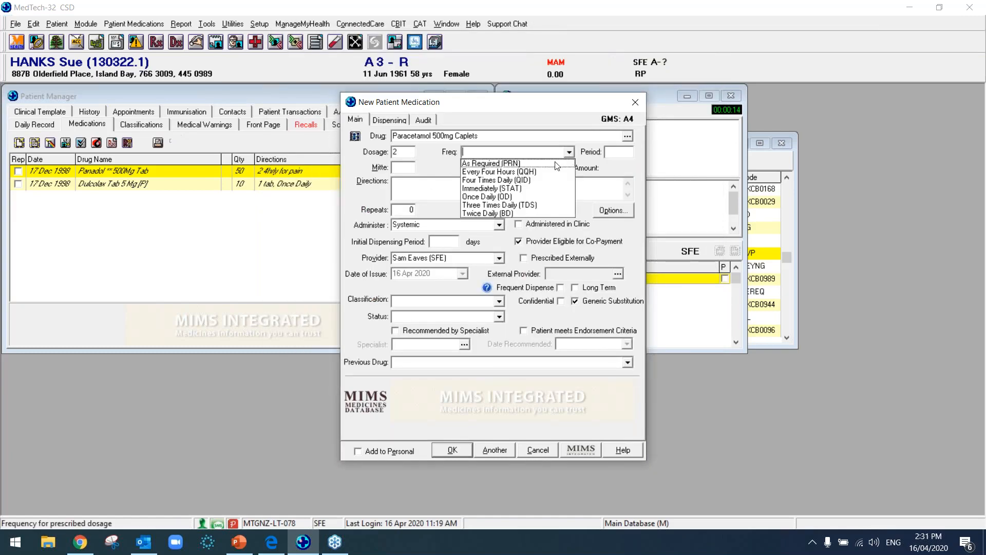
click(557, 163)
key(Tab)
text(20)
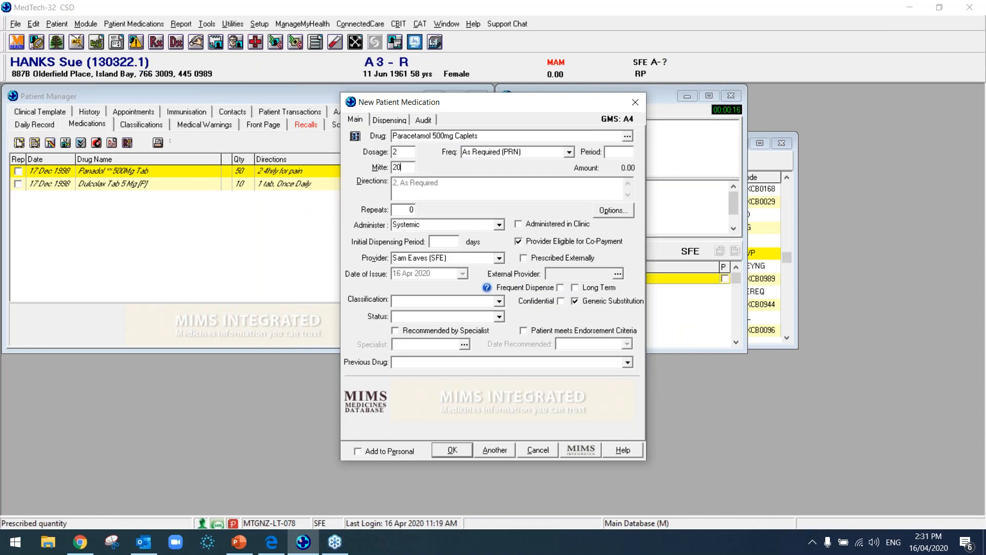
click(452, 450)
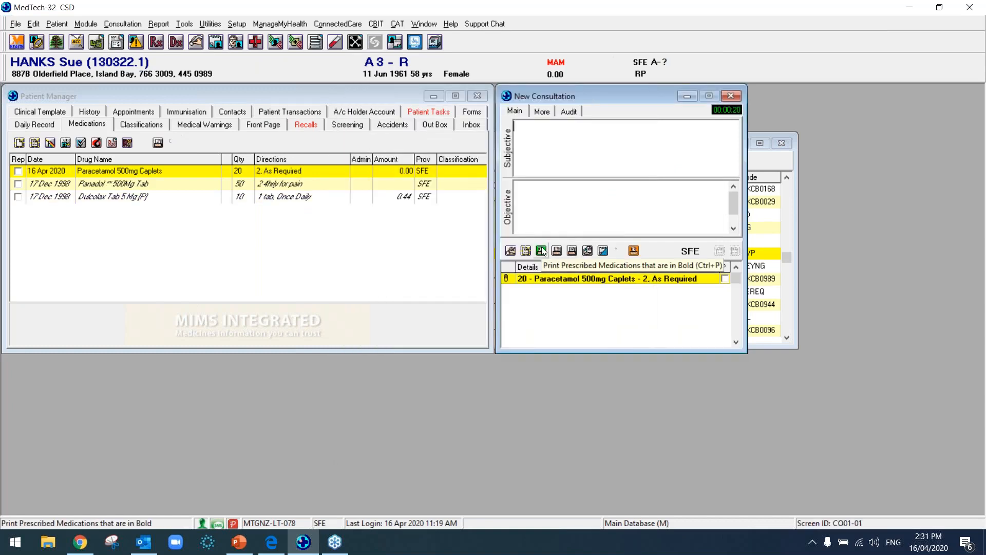
Print the prescribed paracetamol from the consultation, cancel saving the PDF output, and select the resulting ePrescription entry.
click(542, 251)
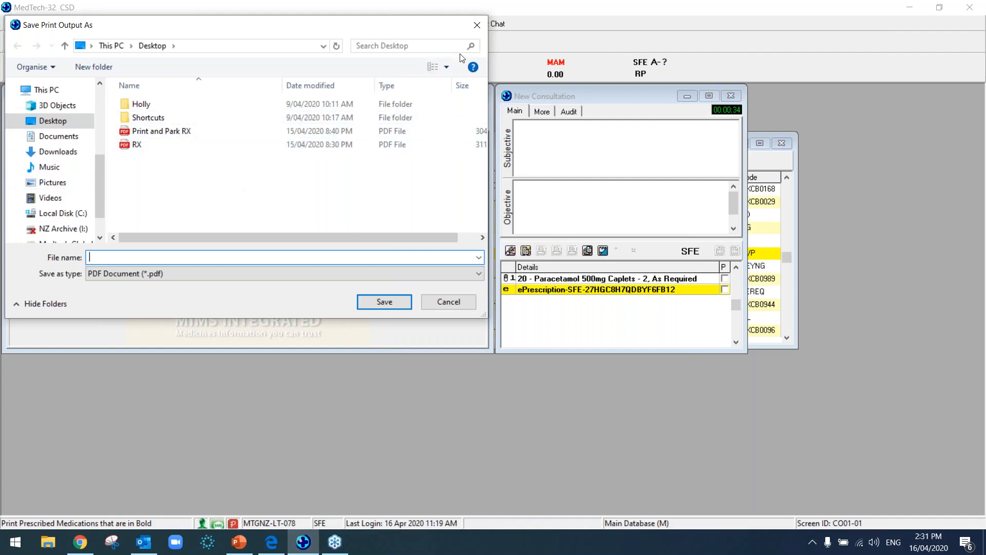
click(473, 28)
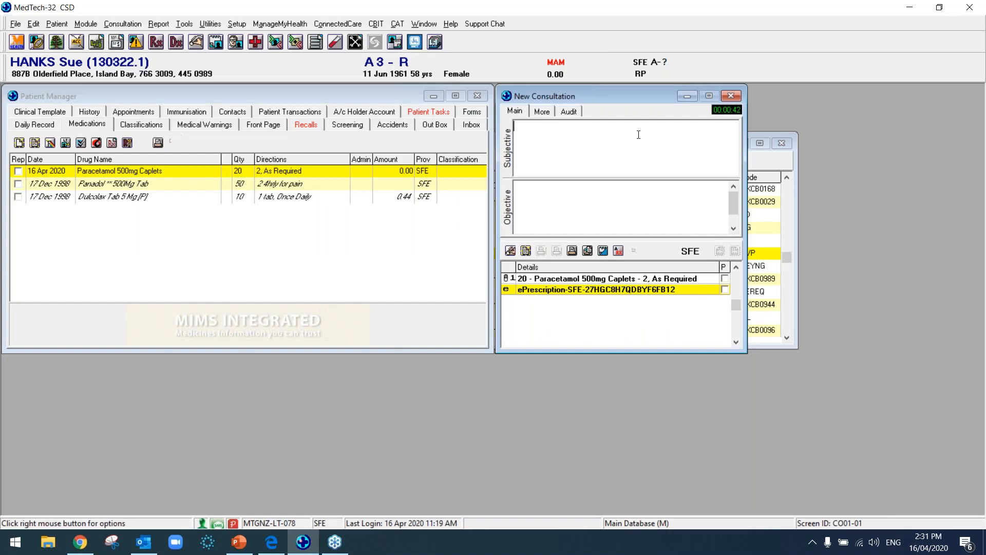
click(610, 279)
click(604, 291)
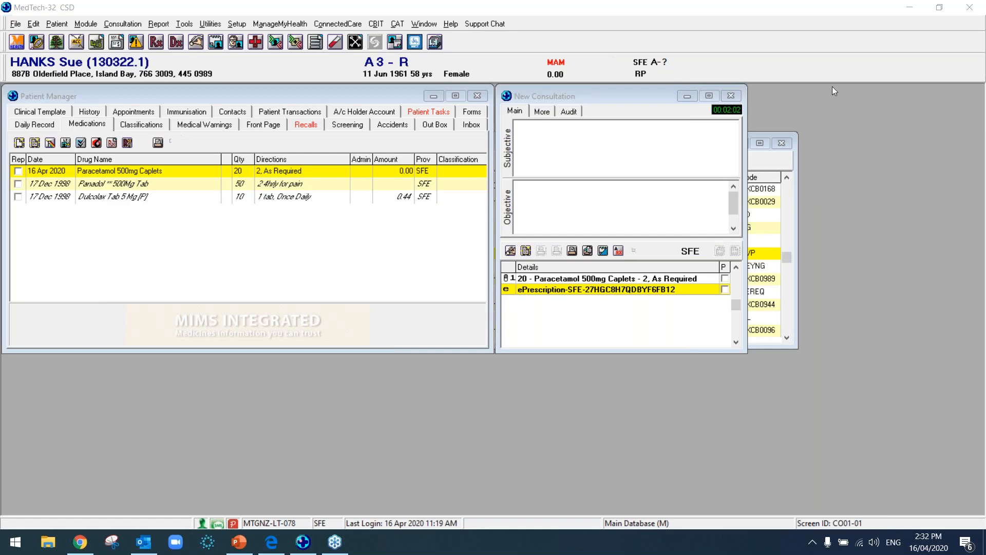
Switch to the browser to show the NZePS Resources for Medtech32 page, and return to MedTech-32.
key(alt+Tab)
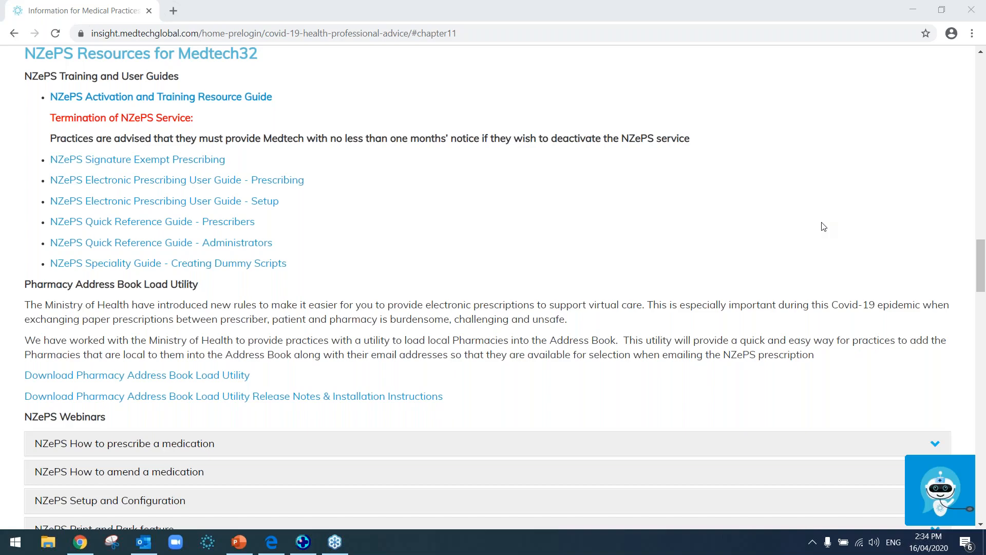
key(alt+Tab)
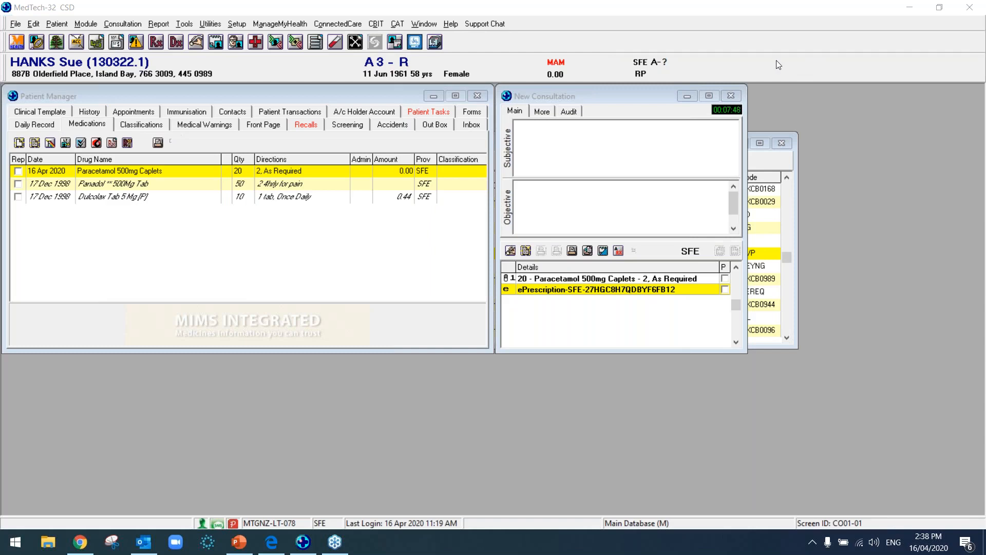
Open the paracetamol medication from the consultation, review the available providers, and close it without changes.
click(688, 198)
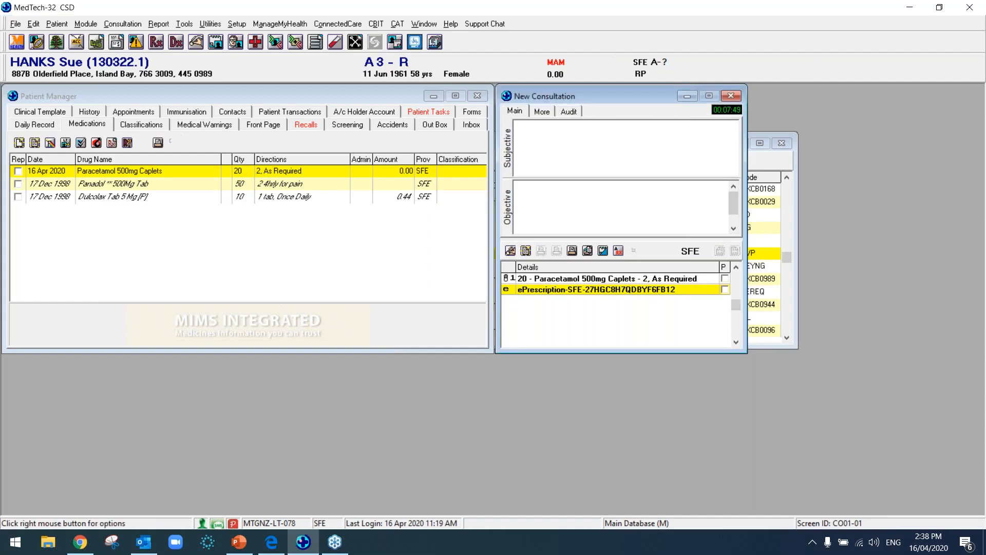
double_click(596, 277)
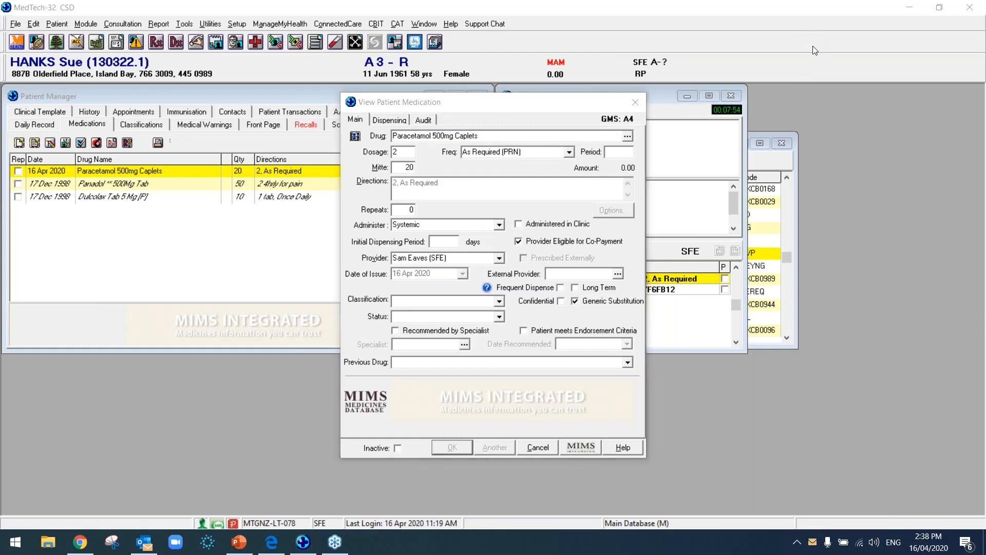
click(500, 258)
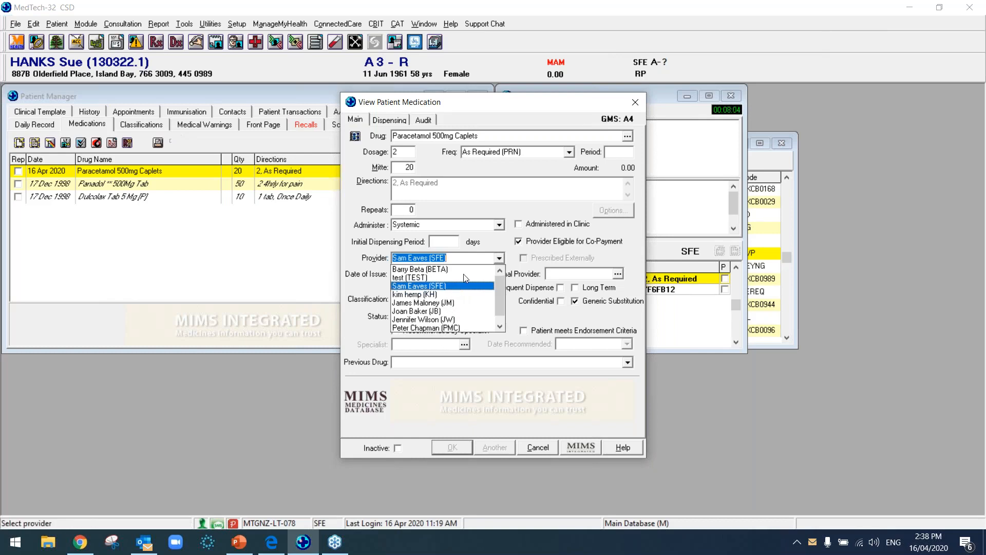
click(636, 103)
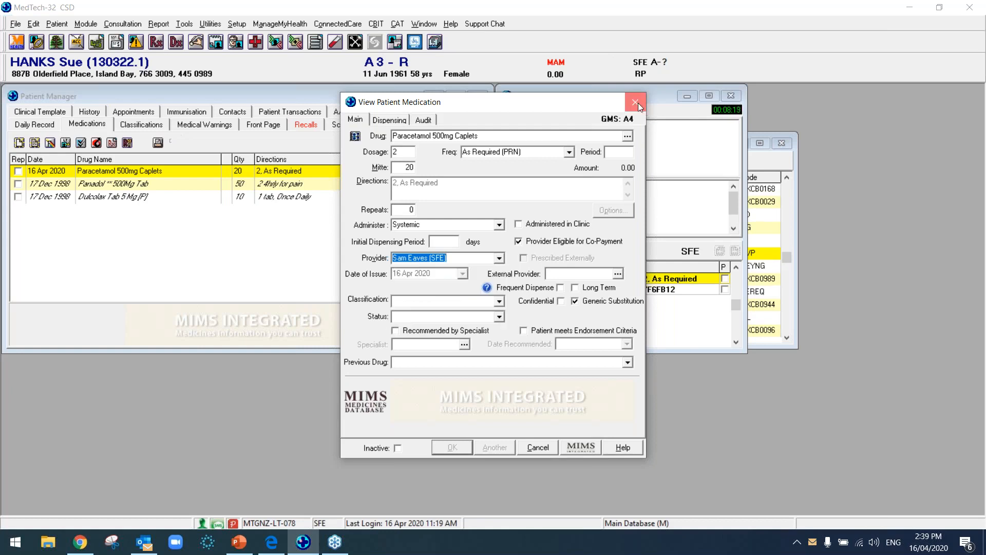
click(636, 103)
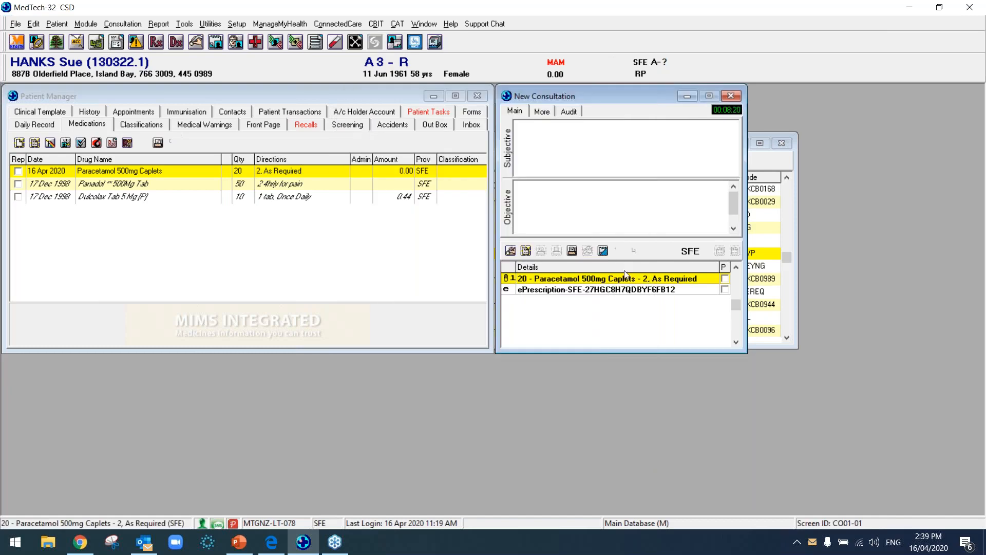
Open the consultation's ePrescription entry, move its window clear, examine the prescription status details, and close it.
click(590, 291)
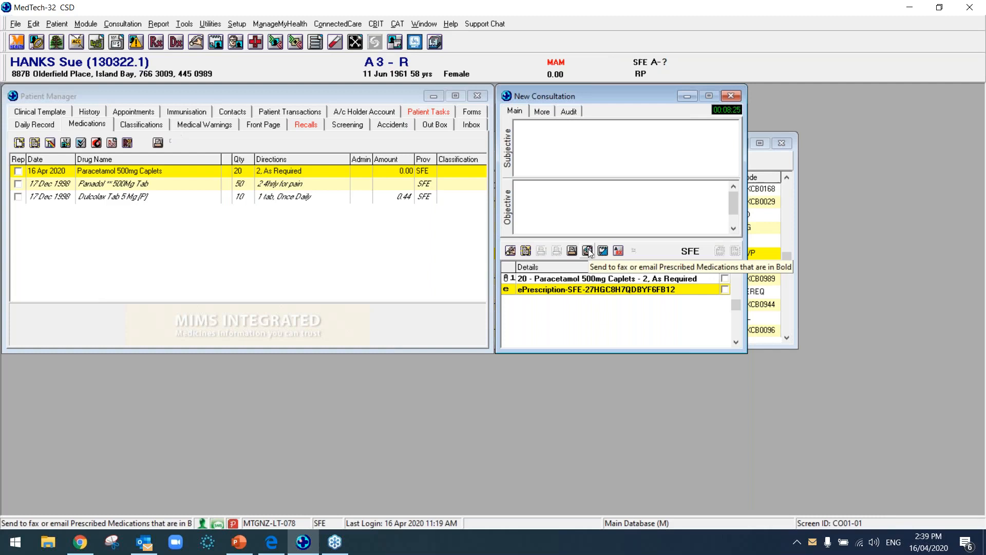
click(578, 282)
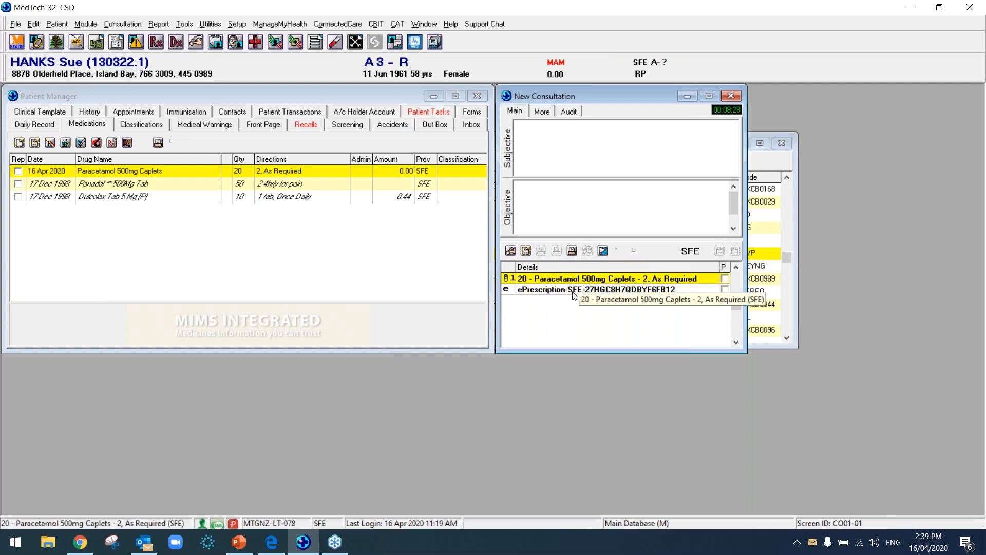
click(572, 291)
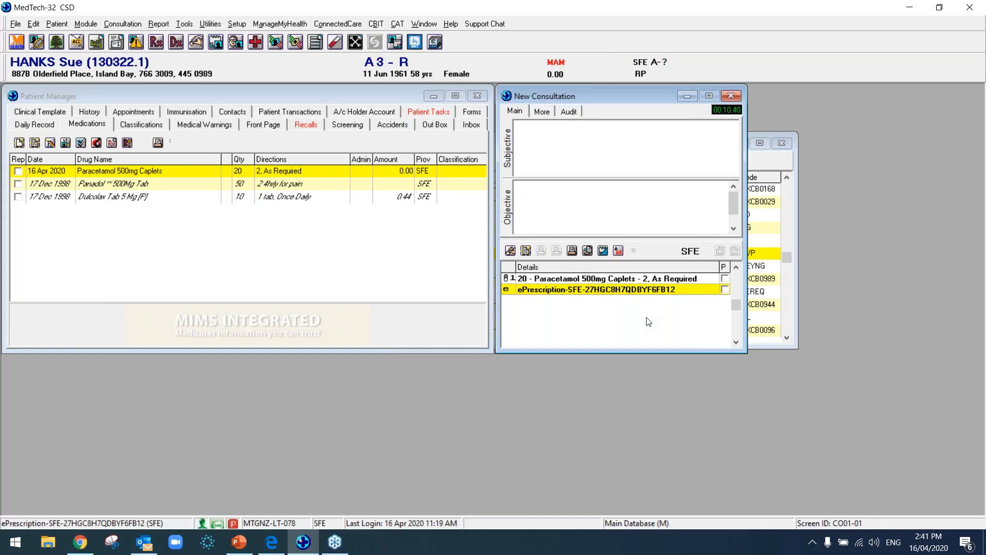
double_click(649, 290)
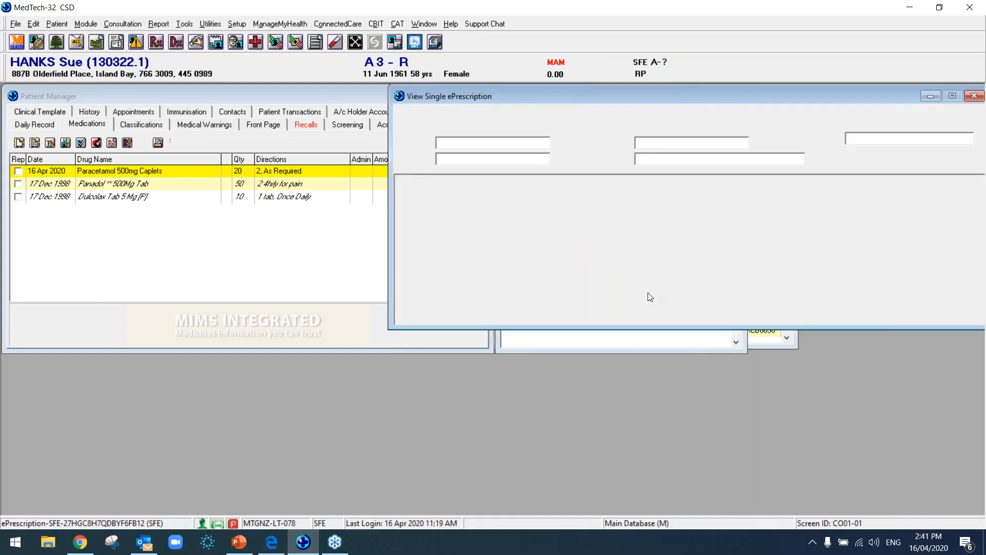
drag(651, 101, 393, 181)
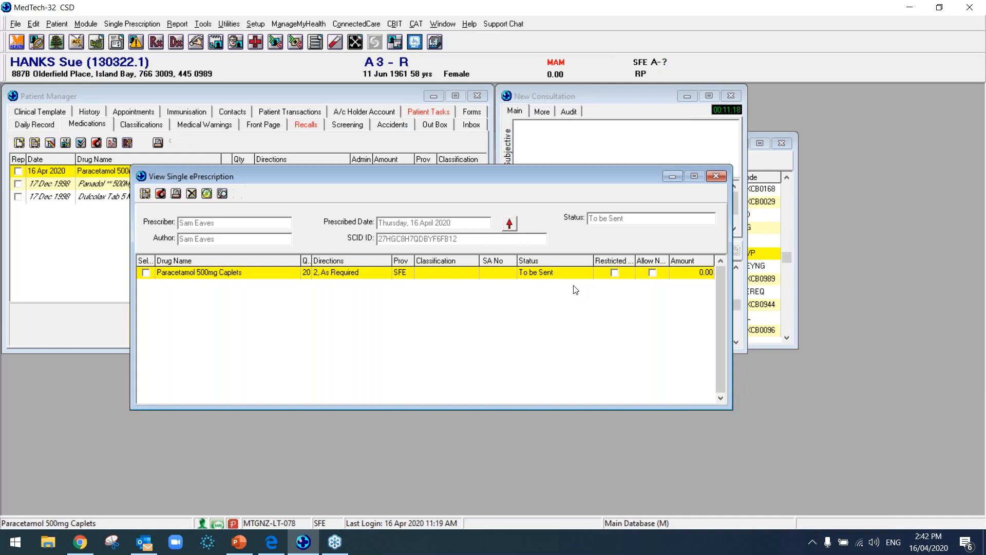
click(715, 177)
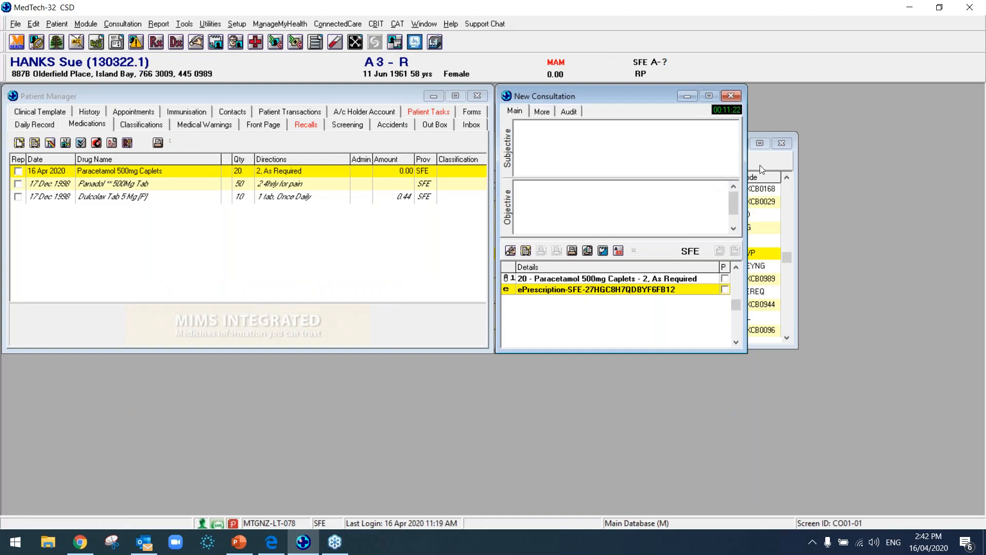
click(606, 282)
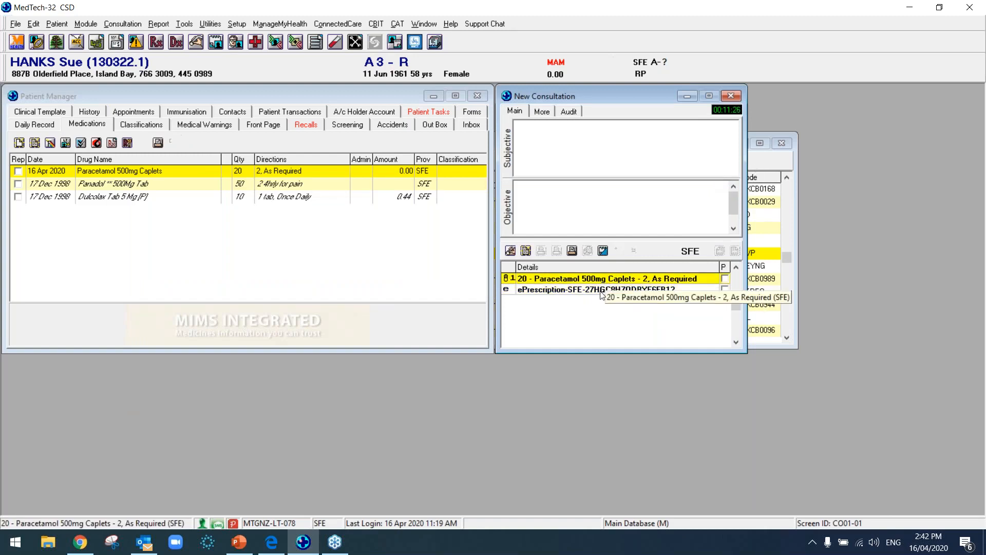
click(603, 290)
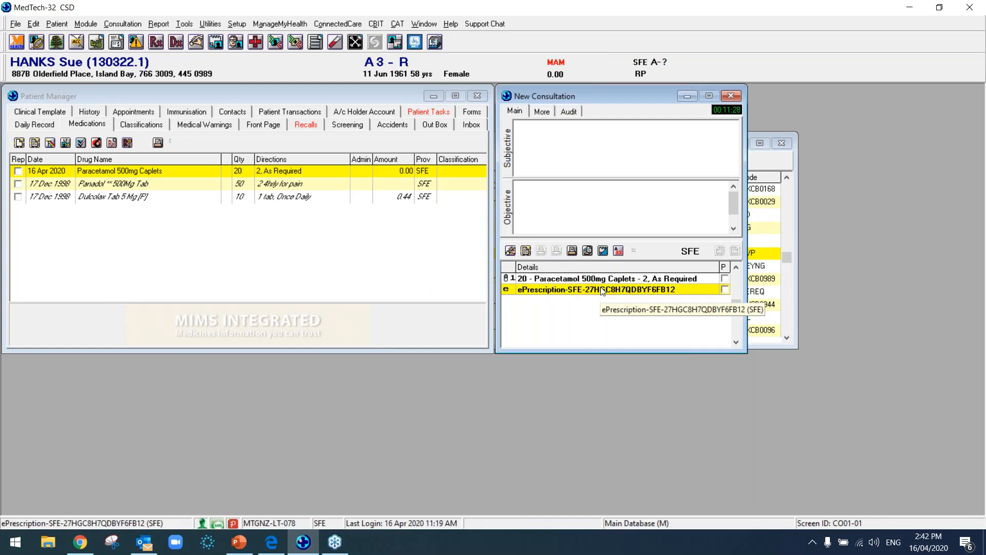
click(690, 280)
click(674, 291)
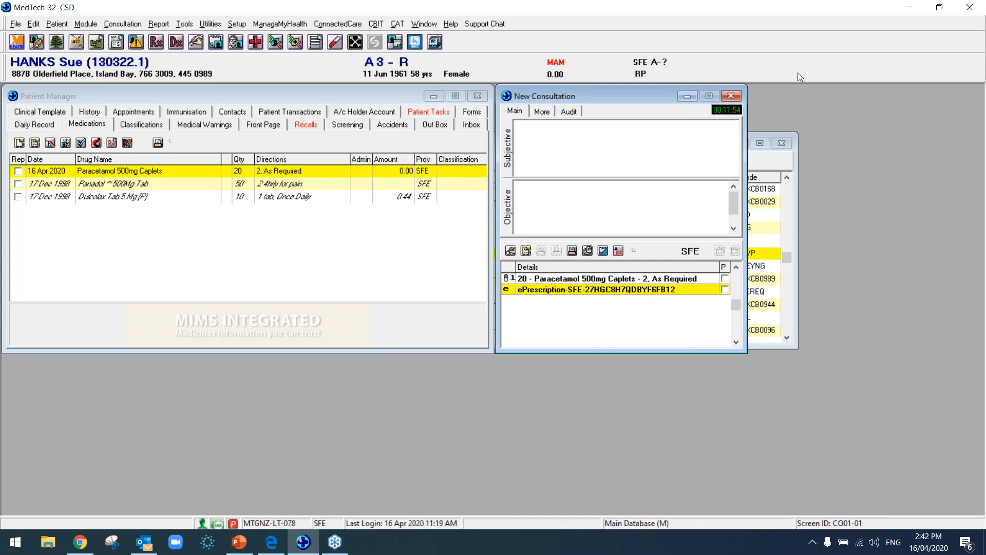
click(972, 299)
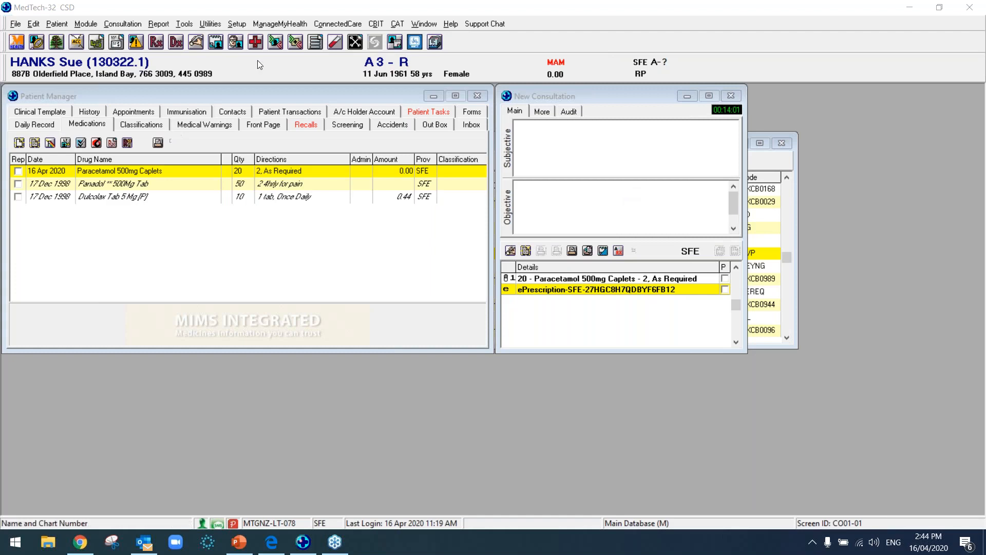
Open the list of staff members from the setup options and close the Address Book.
click(237, 24)
mouse_move(259, 214)
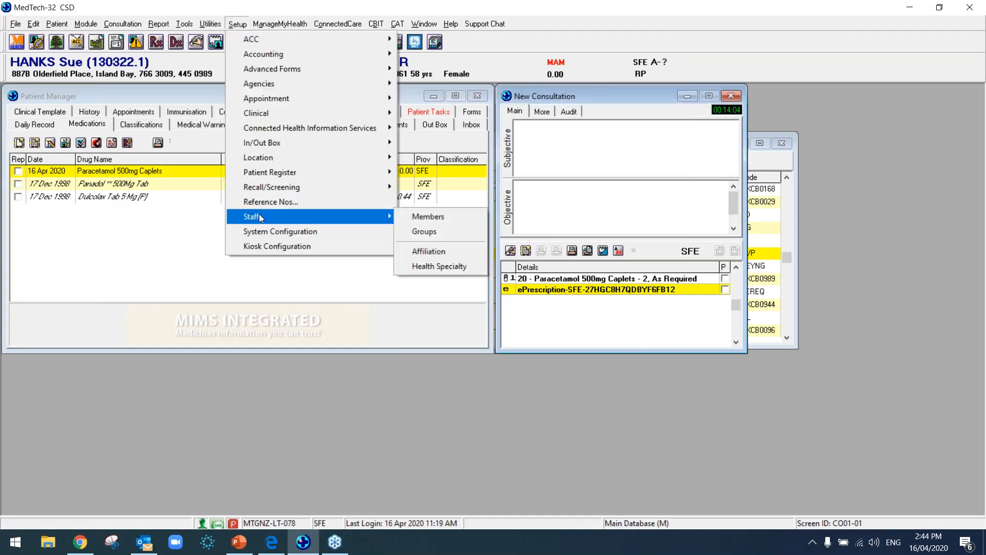
click(421, 216)
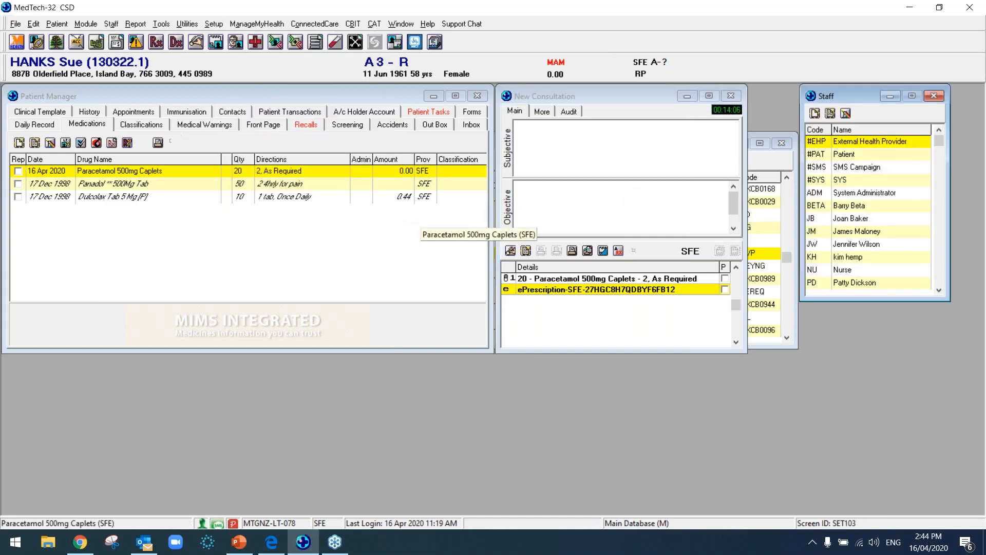
click(754, 157)
click(782, 143)
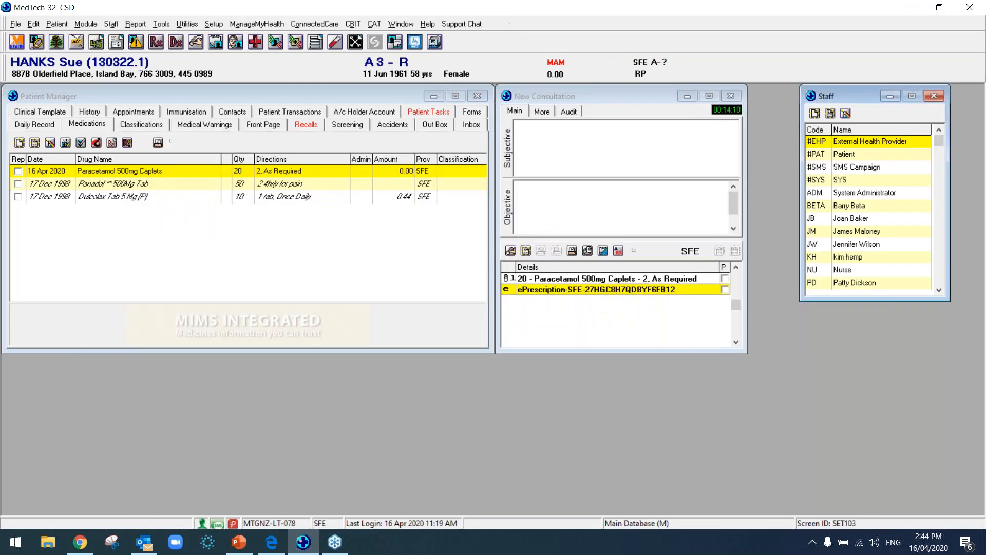
Find the provider with code SFE in the staff list and open the provider messages settings of that staff record.
click(799, 44)
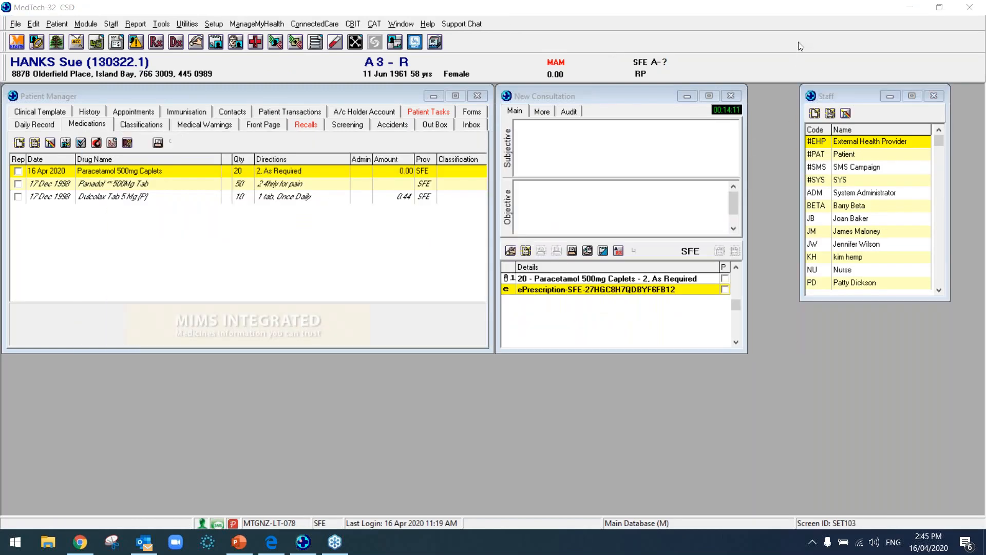
key(Down)
key(Down)
key(Down)
key(Down)
key(Down)
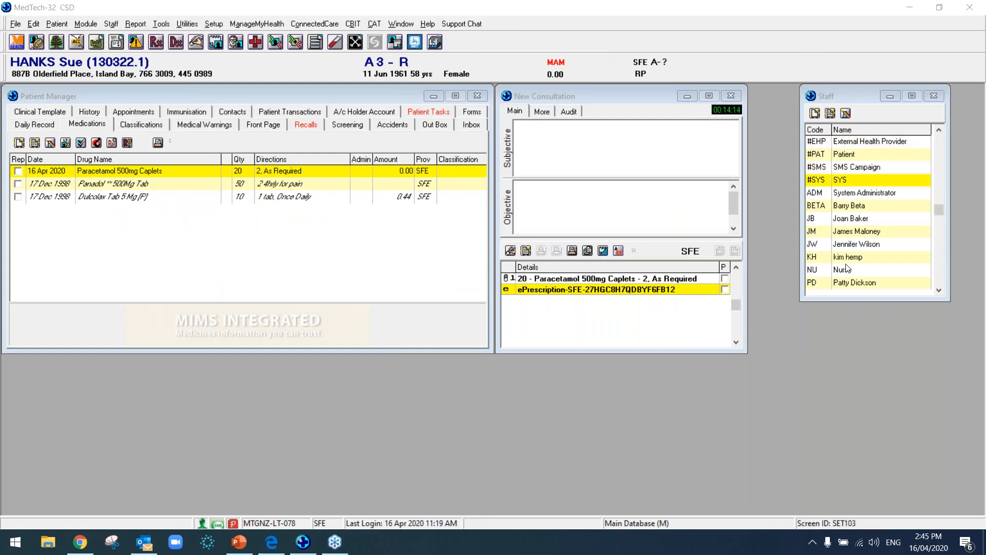
key(Down)
key(Down)
key(Down)
key(Down)
key(Down)
key(Down)
key(Down)
key(Down)
key(Down)
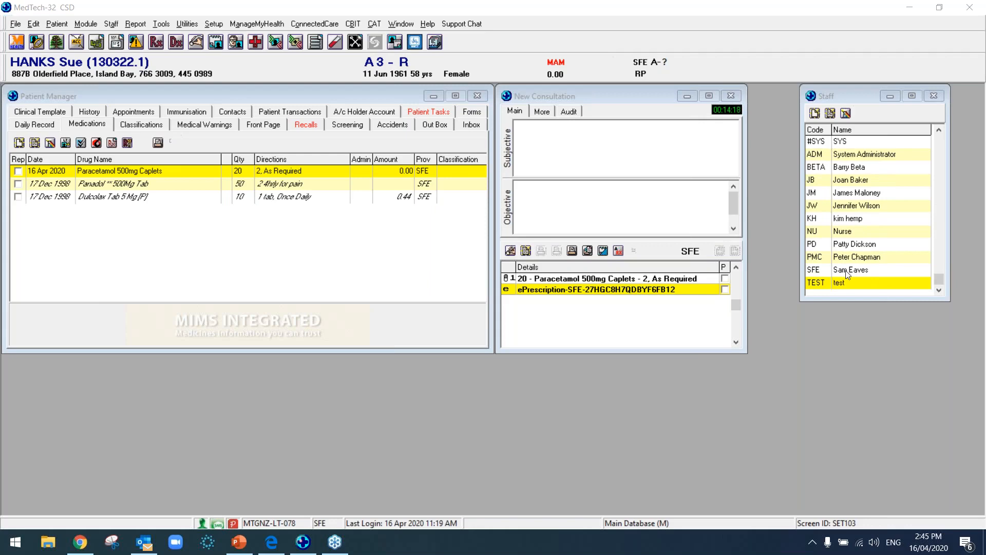
click(845, 270)
double_click(847, 271)
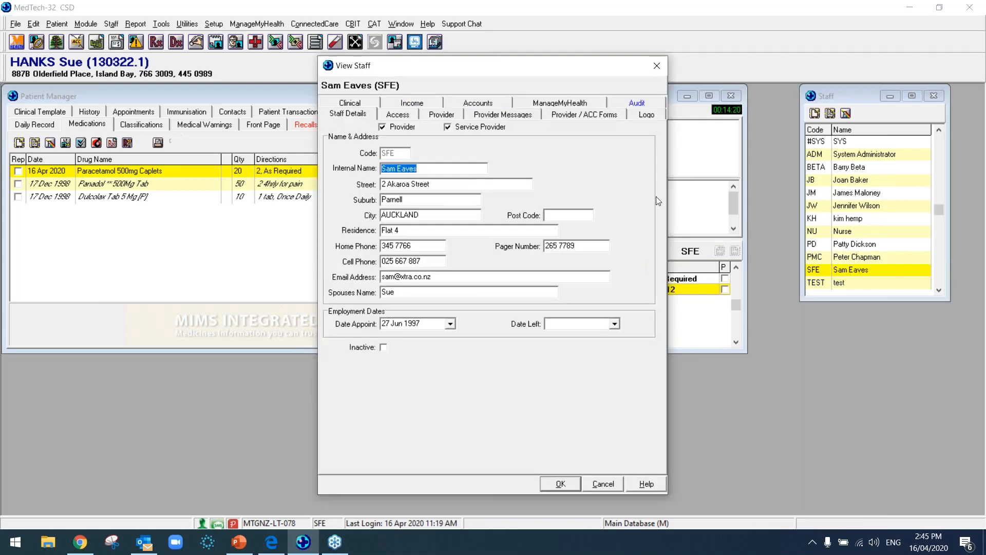
click(525, 118)
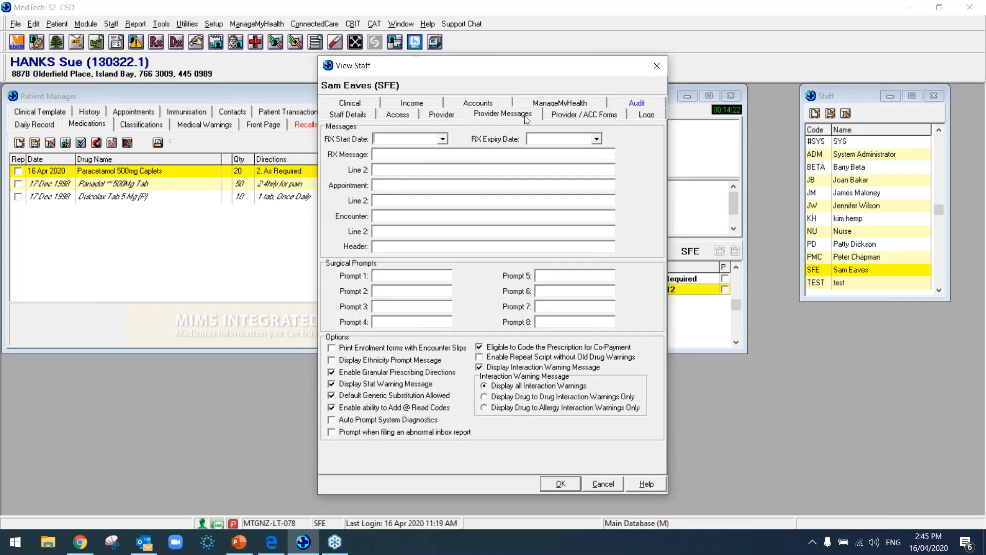
Set the provider's RX message start date to 01 Mar 2020 and its expiry date to 30 Apr 2020.
click(483, 150)
click(443, 139)
click(398, 169)
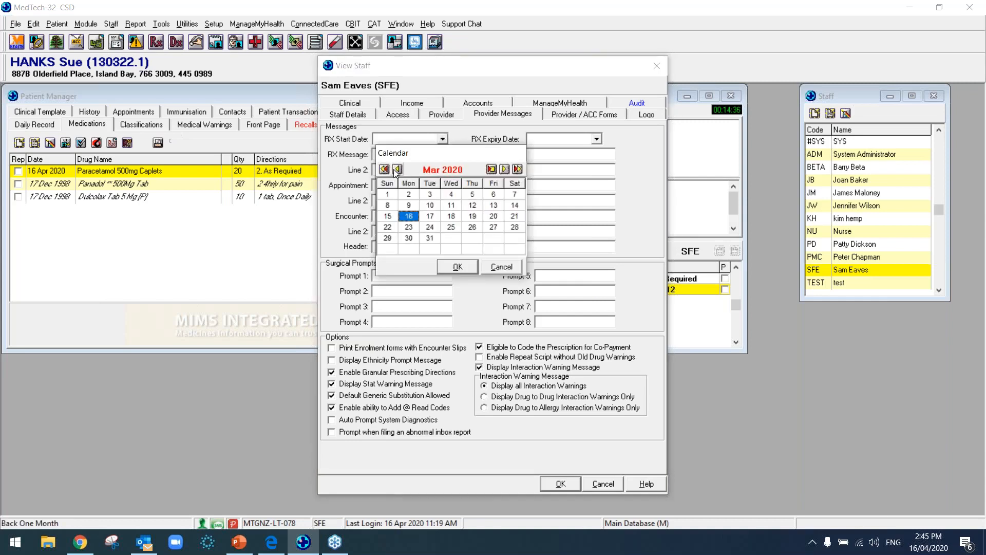
click(394, 196)
click(458, 266)
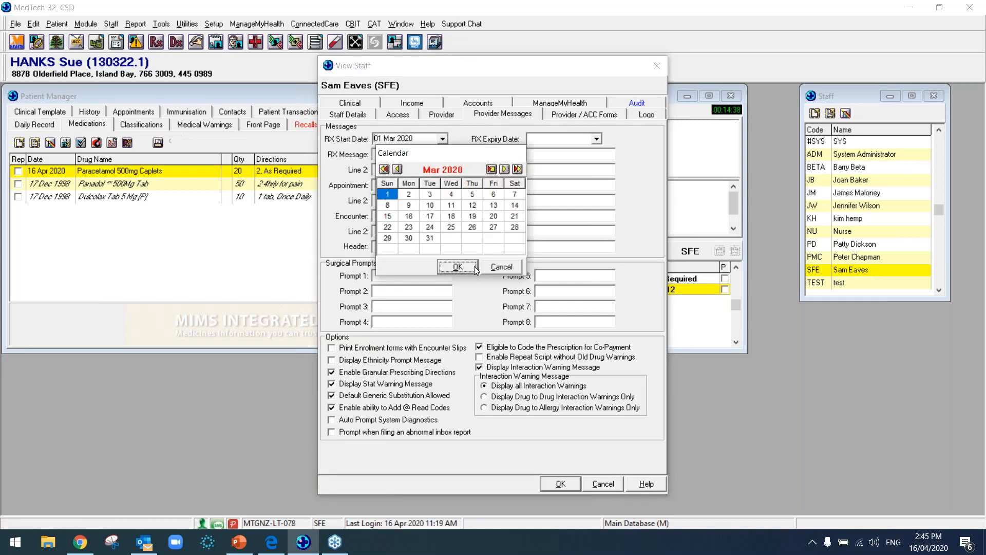
click(597, 139)
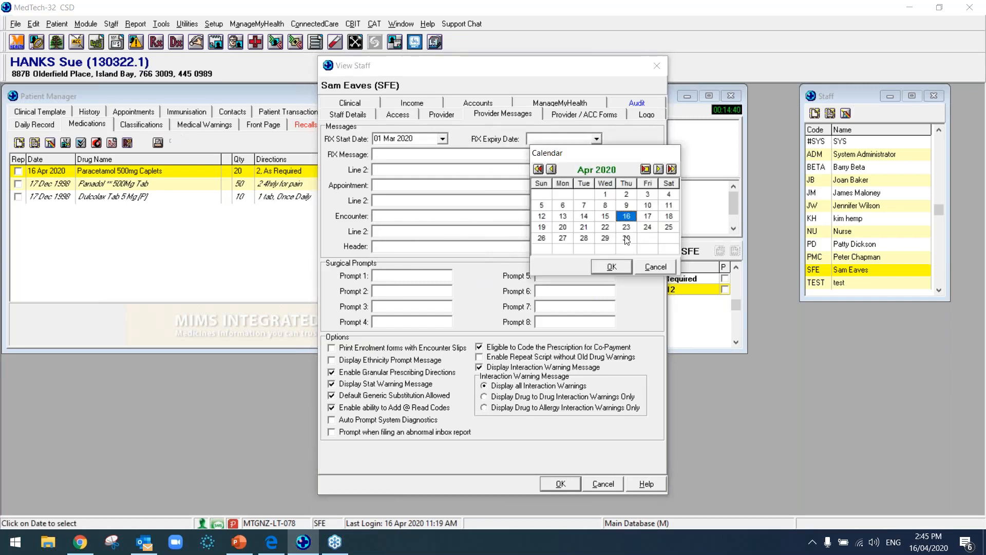
click(626, 238)
click(612, 267)
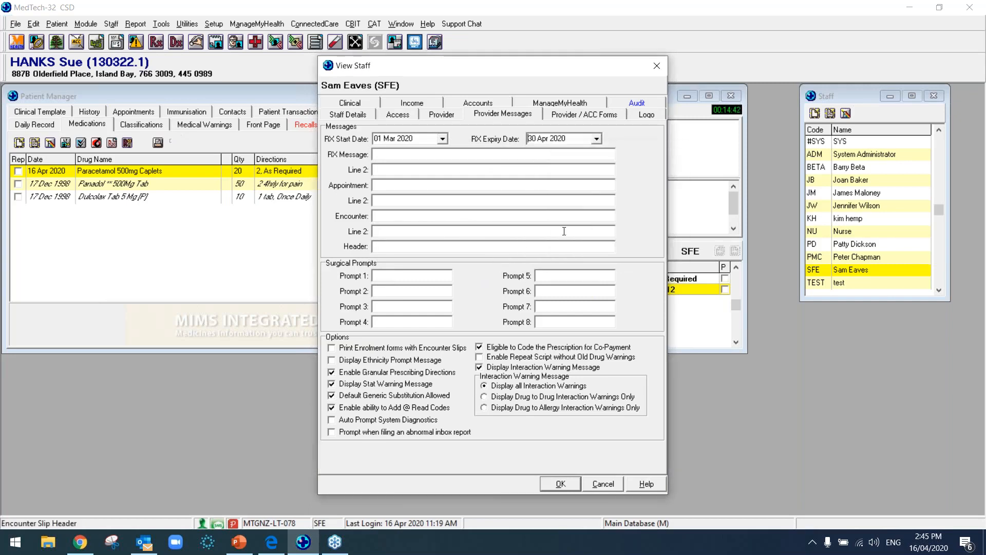
Enter the RX message "Type your message here" with second line "extra lines here", and close the staff record without saving.
click(528, 156)
text(Type your message here)
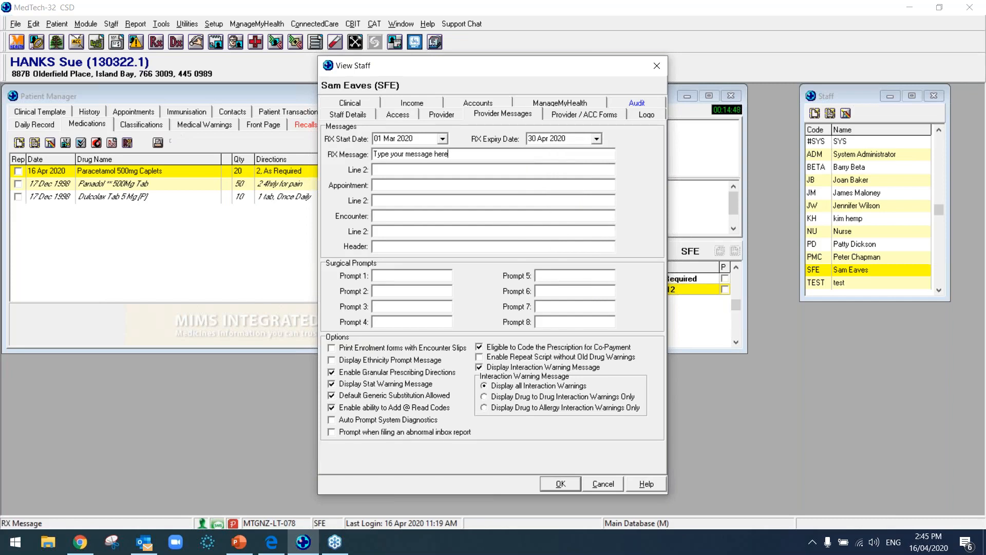
key(Tab)
text(extra lines here)
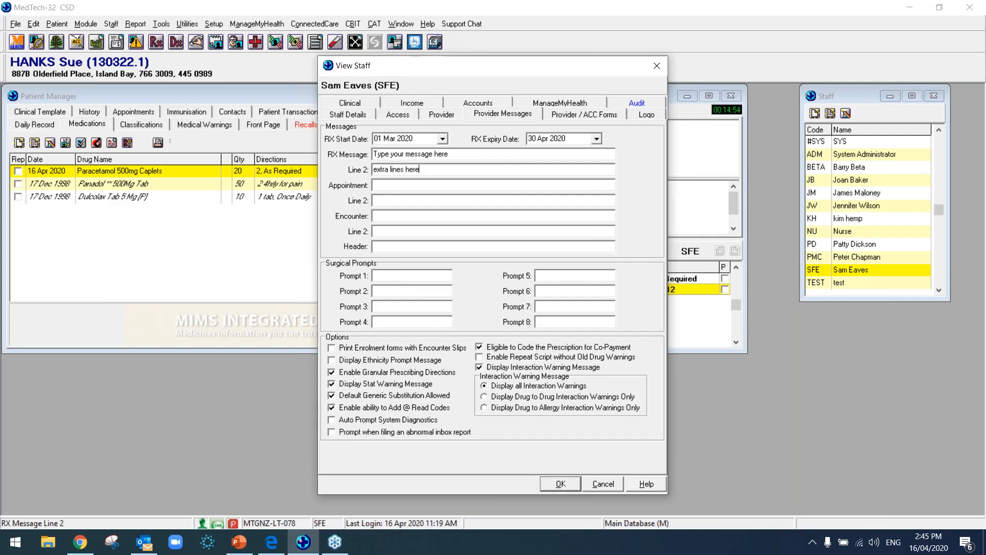
key(Tab)
key(Tab)
click(973, 46)
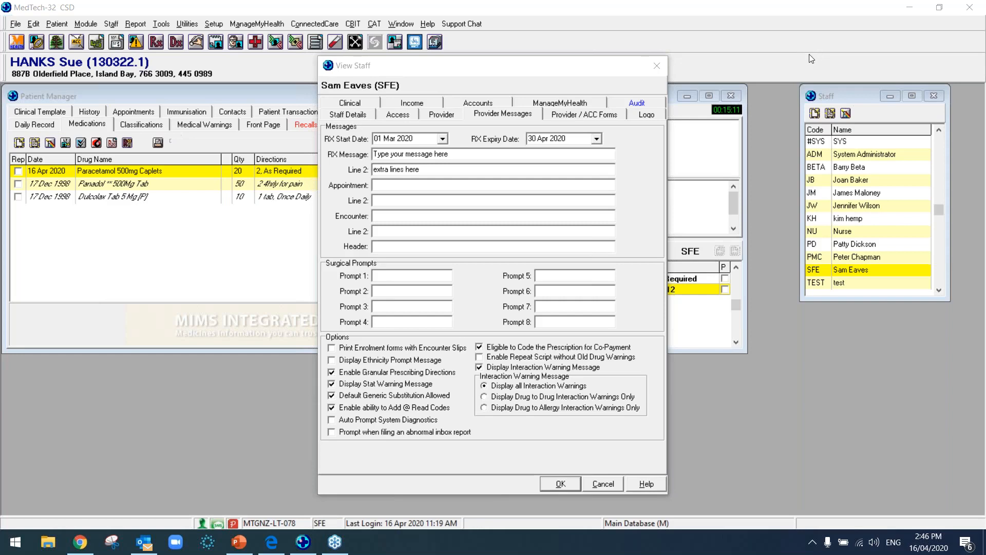
click(658, 66)
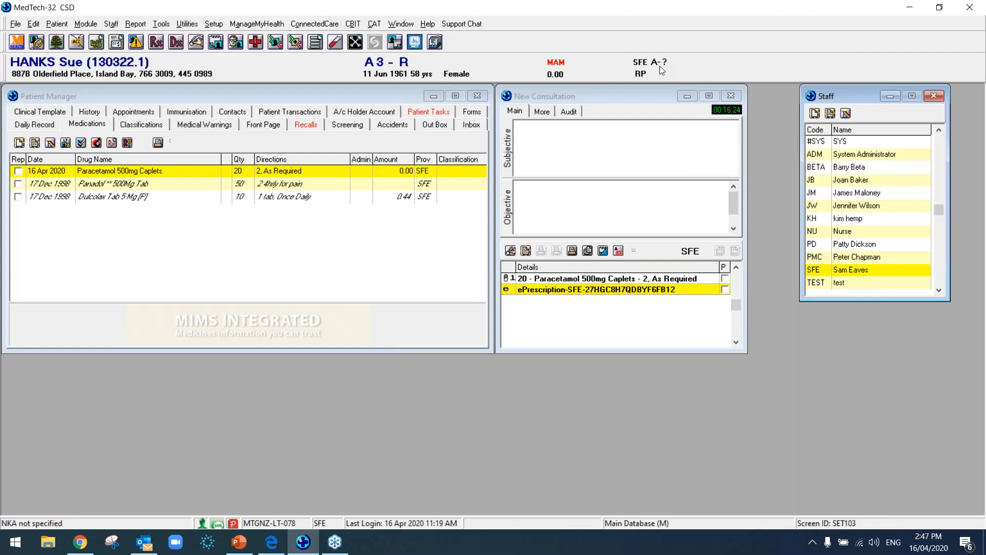
Open the consultation's ePrescription entry and move its window fully into view.
click(694, 293)
double_click(695, 290)
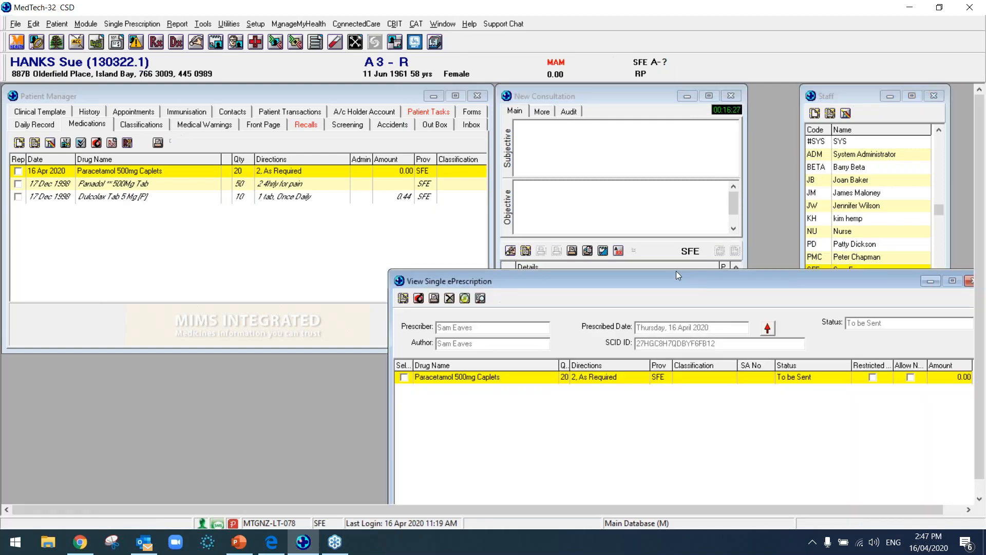
drag(676, 270, 517, 203)
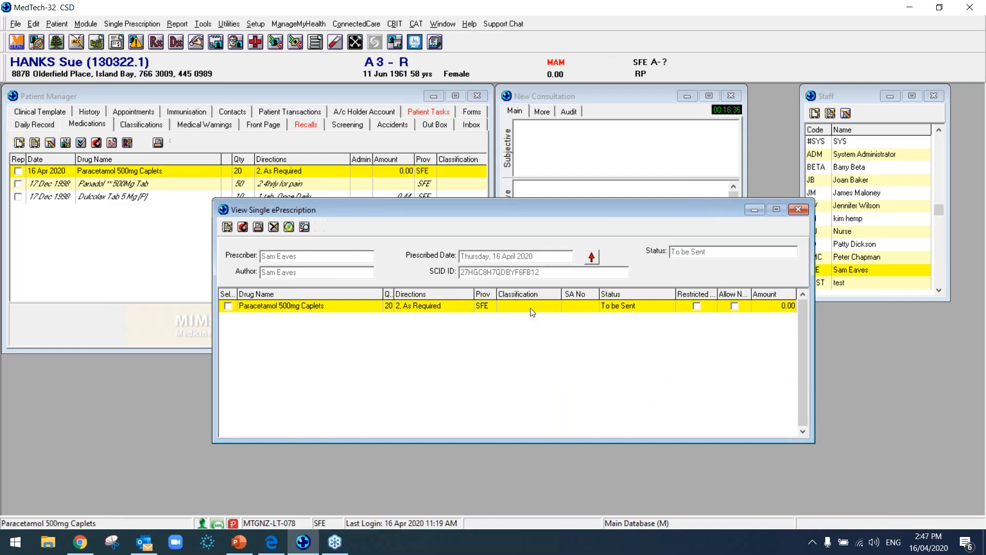
Cancel the Paracetamol 500mg Caplets item on the ePrescription, accepting the warning and giving a cancellation reason.
click(229, 308)
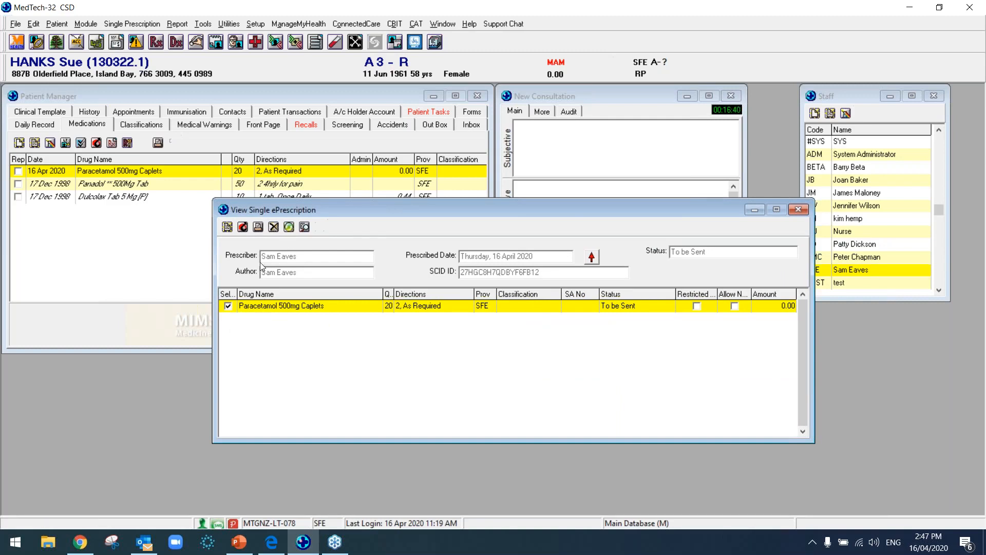
click(273, 228)
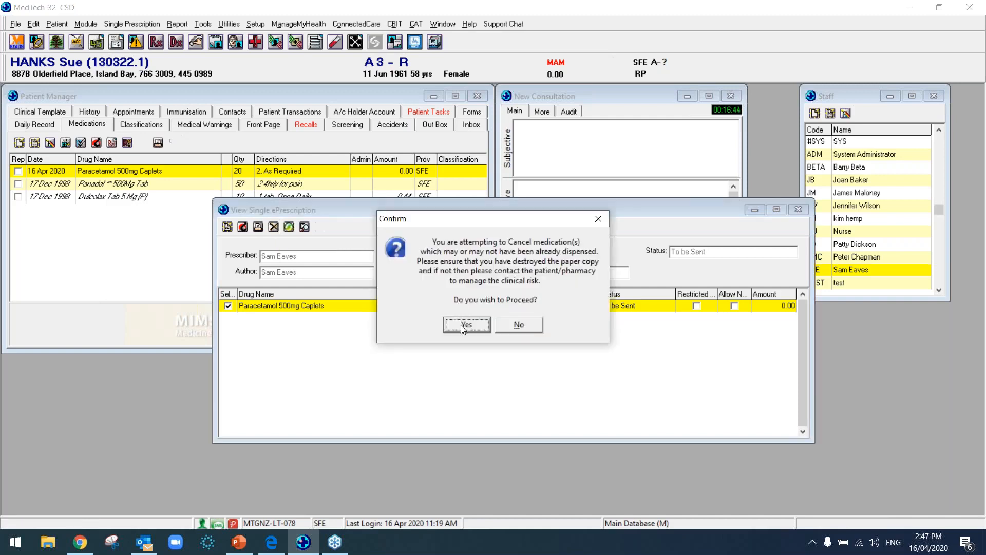
click(461, 325)
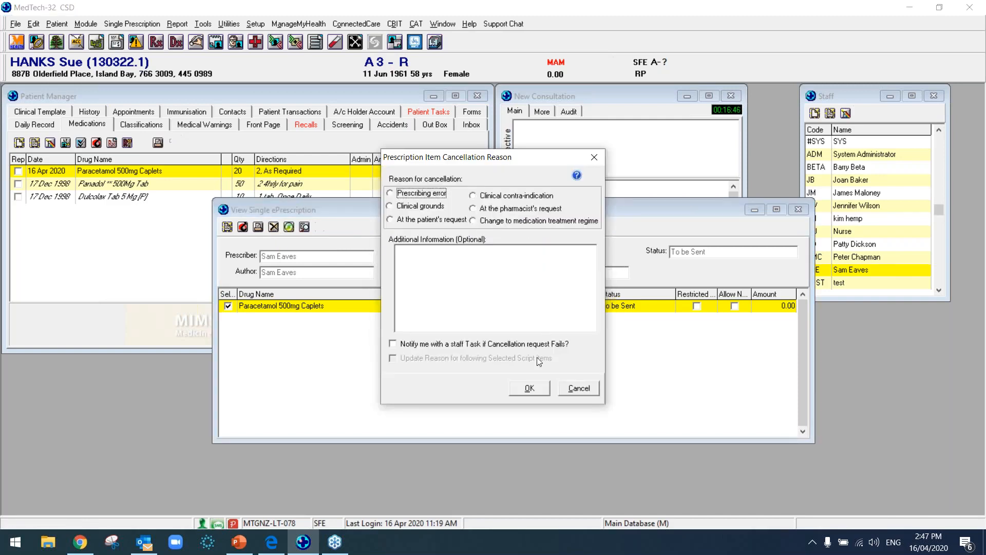
click(529, 388)
click(492, 301)
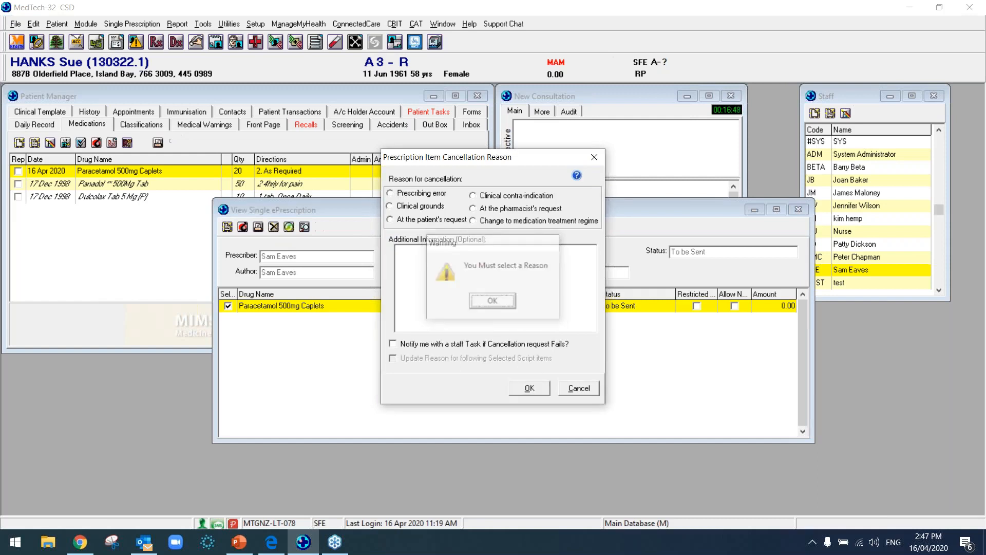
click(531, 389)
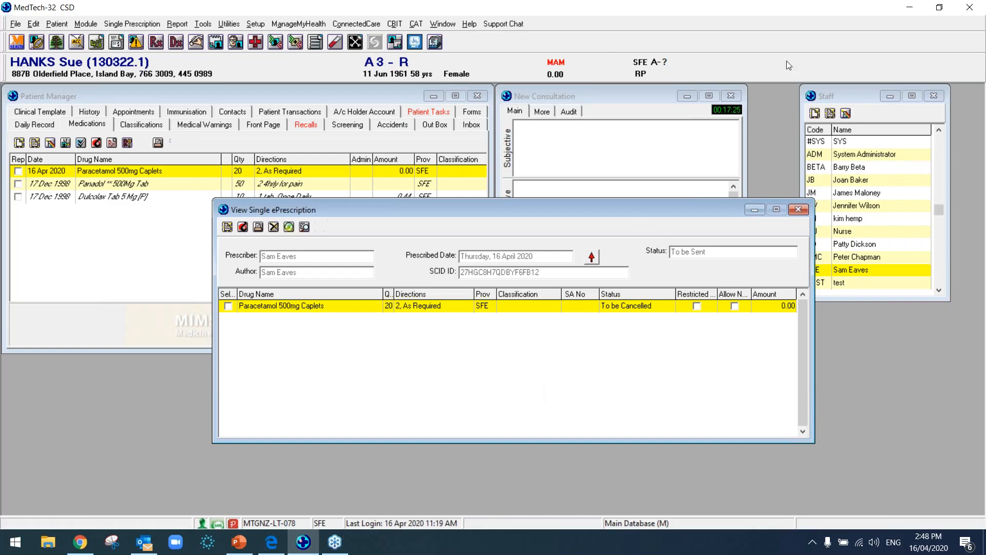
Close the staff list and the single ePrescription window.
click(796, 48)
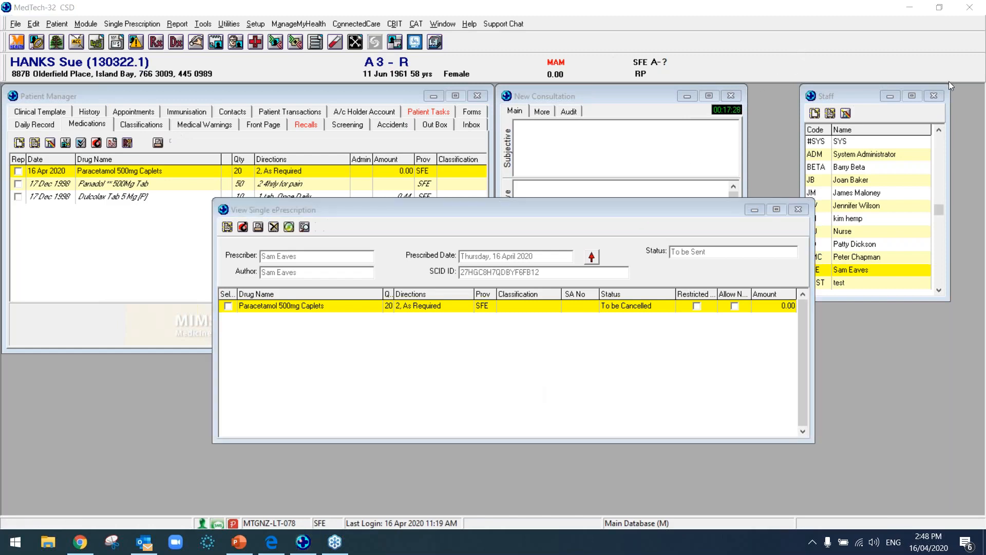
click(933, 96)
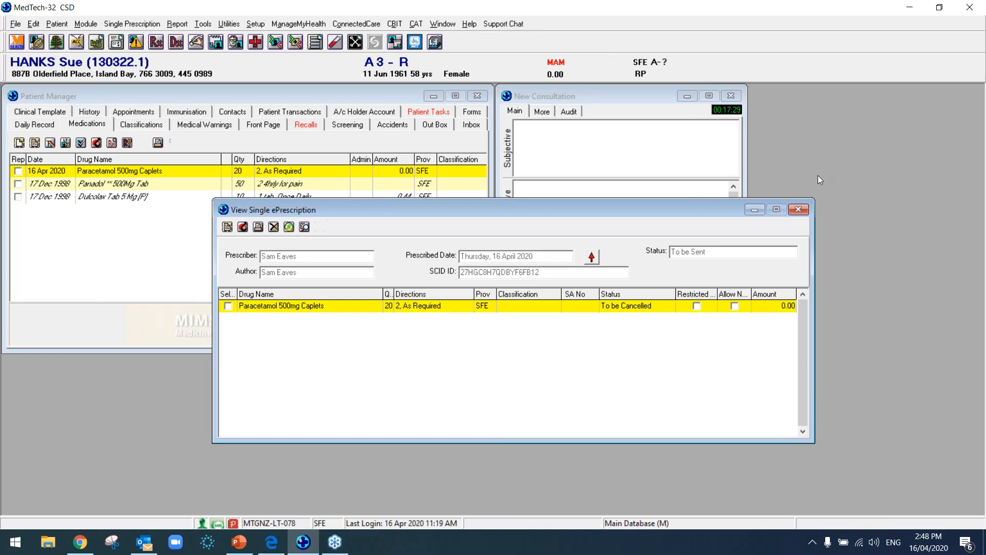
click(804, 212)
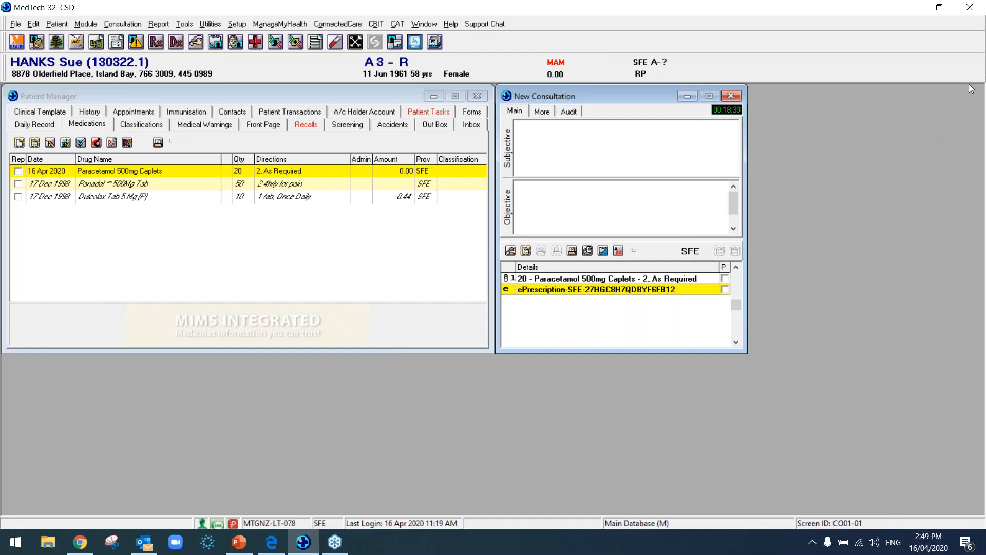
click(981, 66)
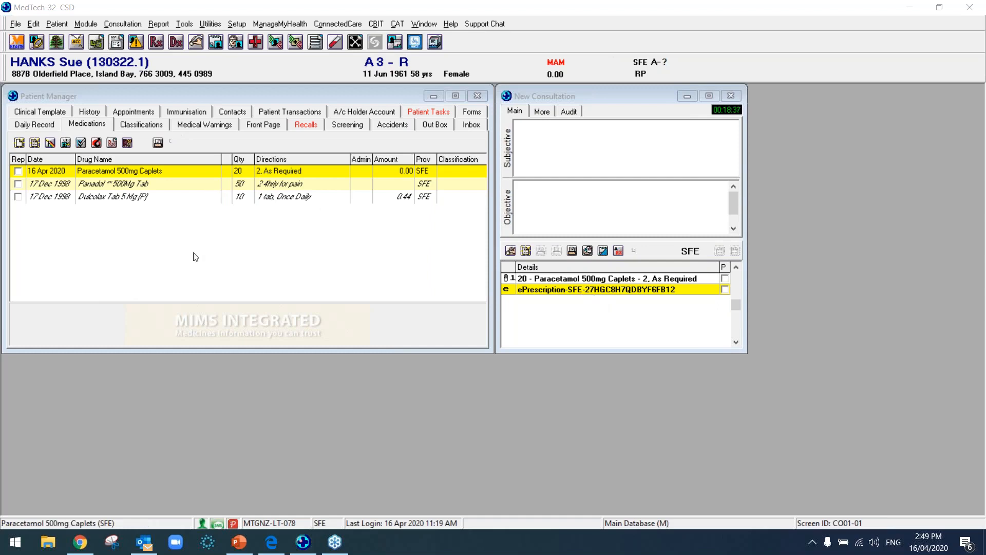
Search for patients by surname and open the record of the match aged 31m.
key(F3)
text(MOUSE)
key(Return)
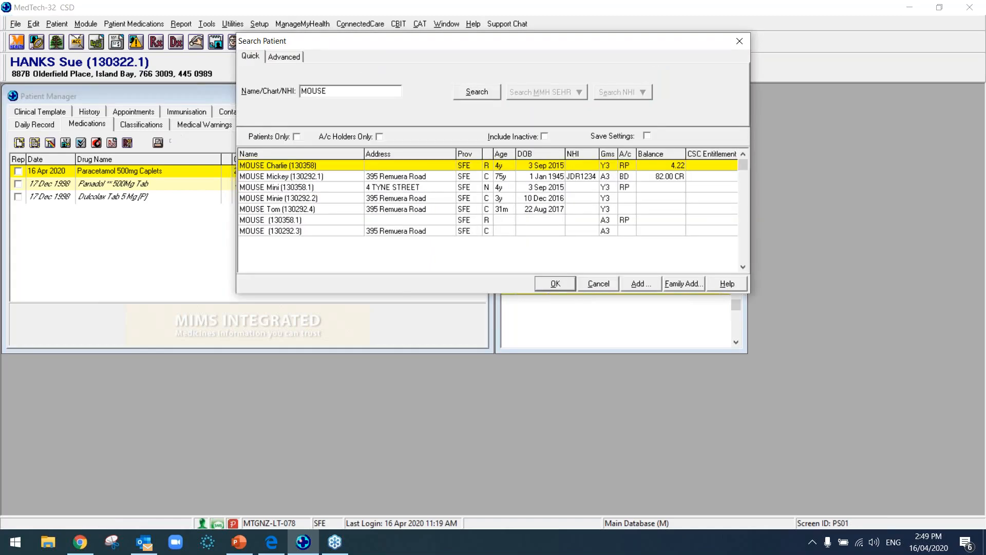
click(289, 211)
double_click(288, 211)
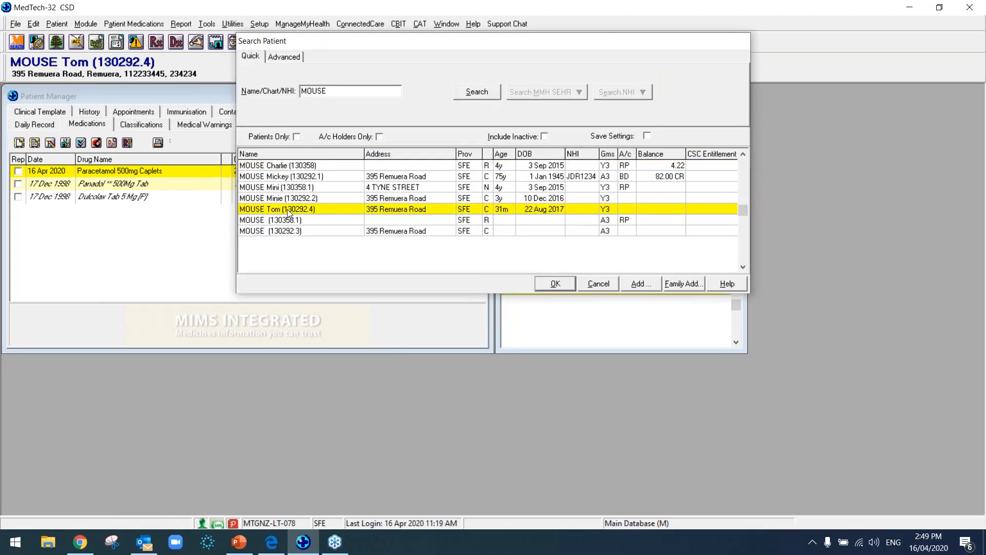
key(Return)
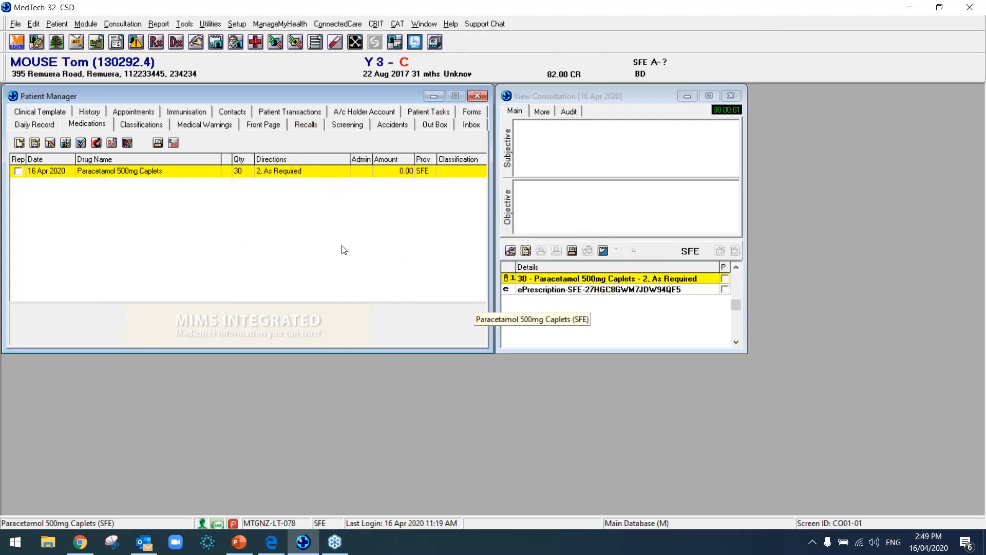
Start a new medication for the patient and choose Amoxycillin 250mg Cap by searching for "amox".
click(22, 143)
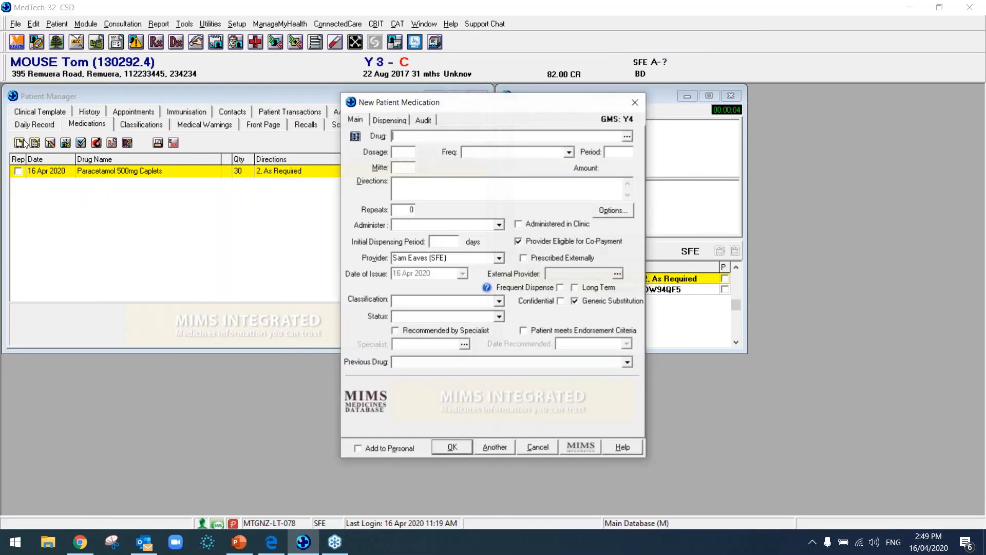
text(amox)
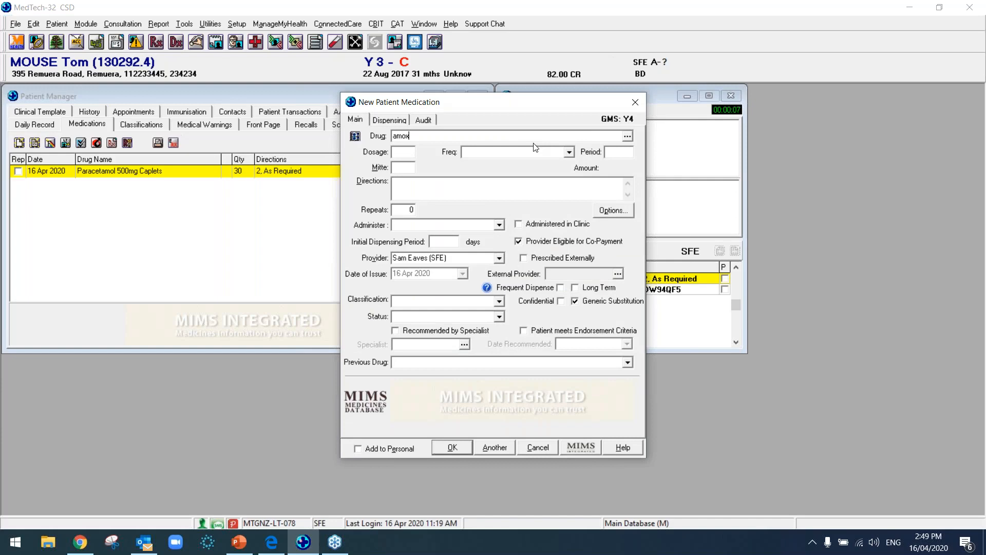
key(Return)
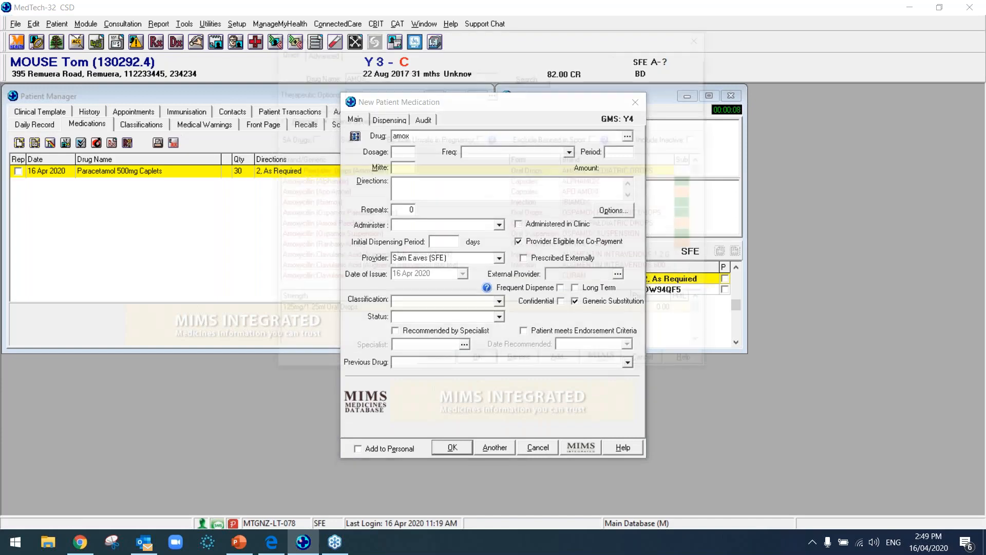
key(Down)
key(Down)
click(478, 365)
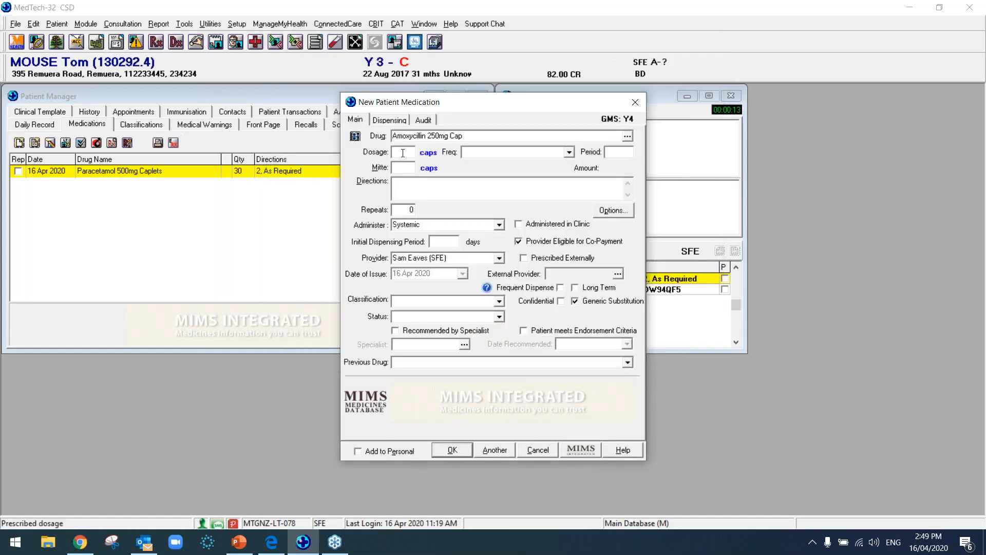
Set the amoxycillin dosage to 2 caps Every Four Hours (QQH) with a quantity of 20, and save the medication.
text(2)
key(Down)
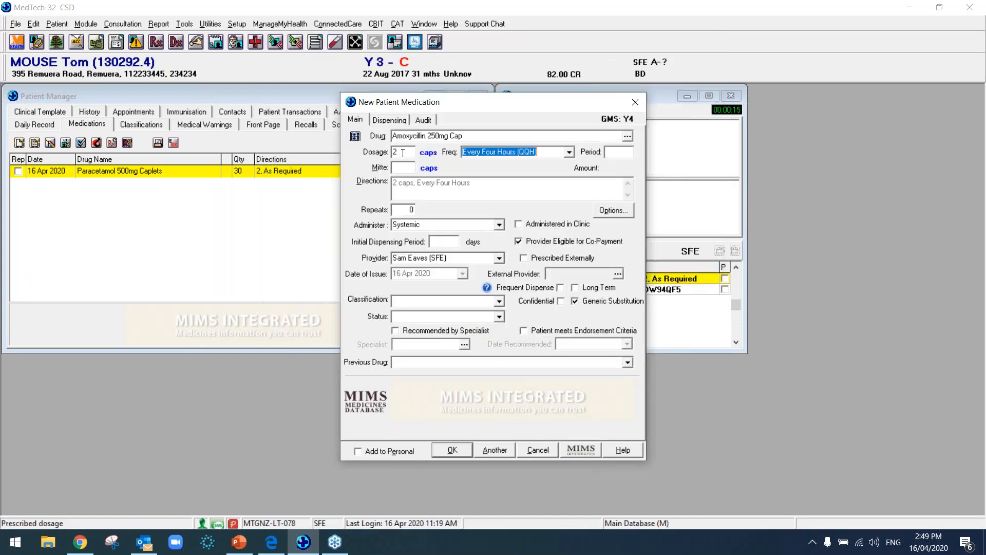
click(409, 171)
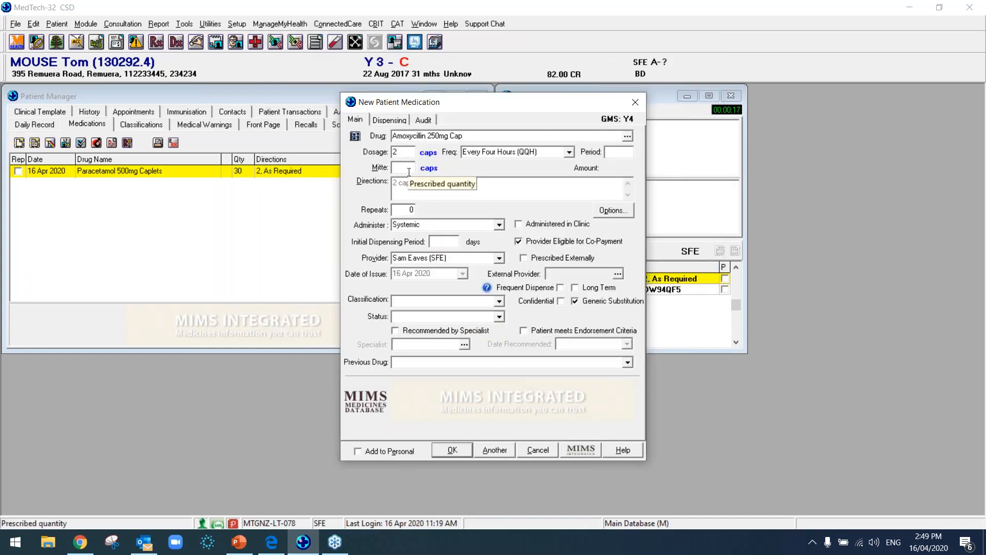
text(20)
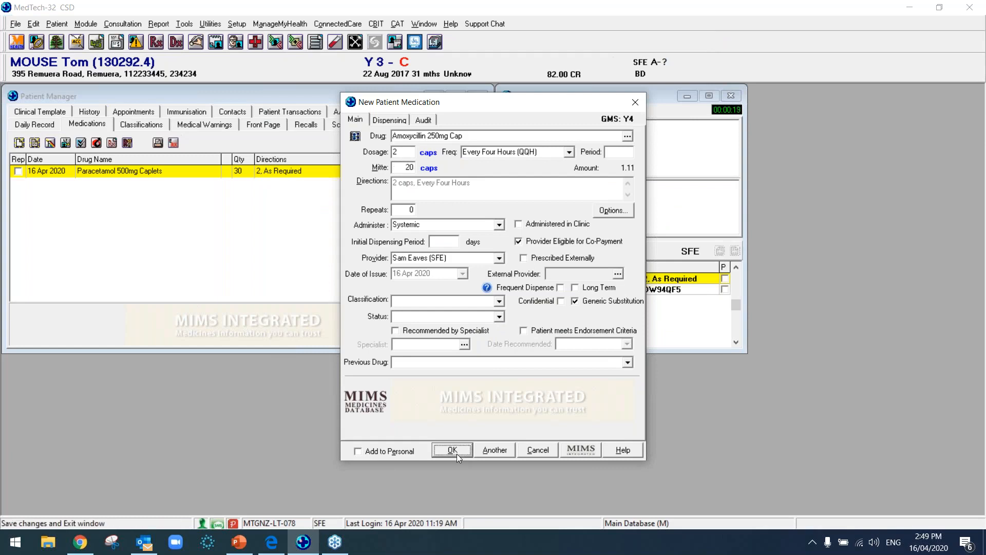
click(457, 454)
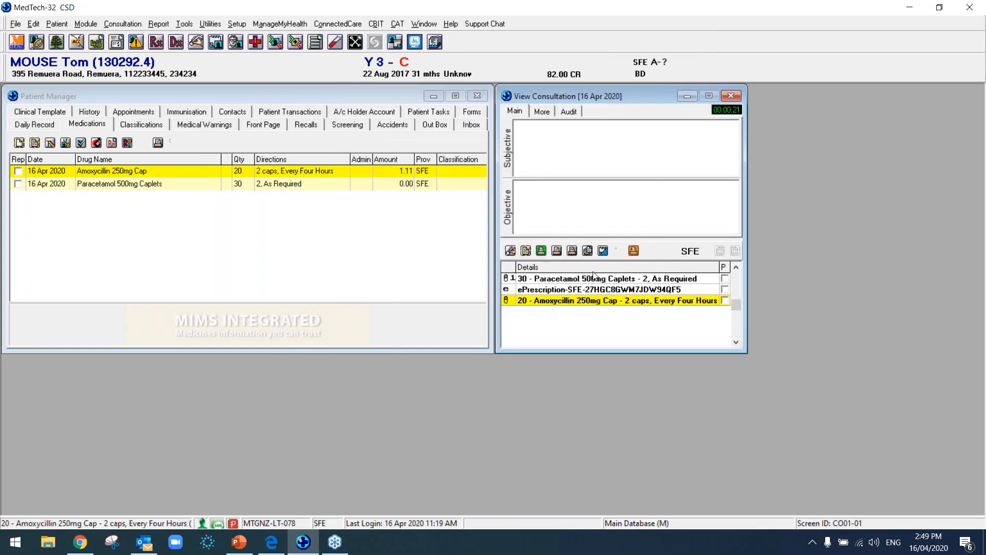
Print and park the amoxycillin ePrescription for review and print the parked script, dismissing the PDF save both times.
click(633, 250)
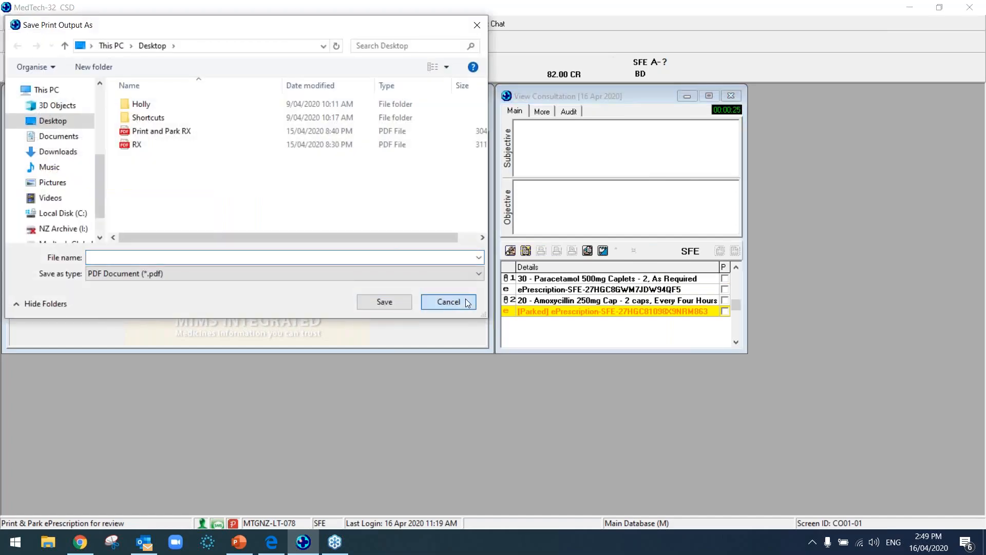
click(448, 302)
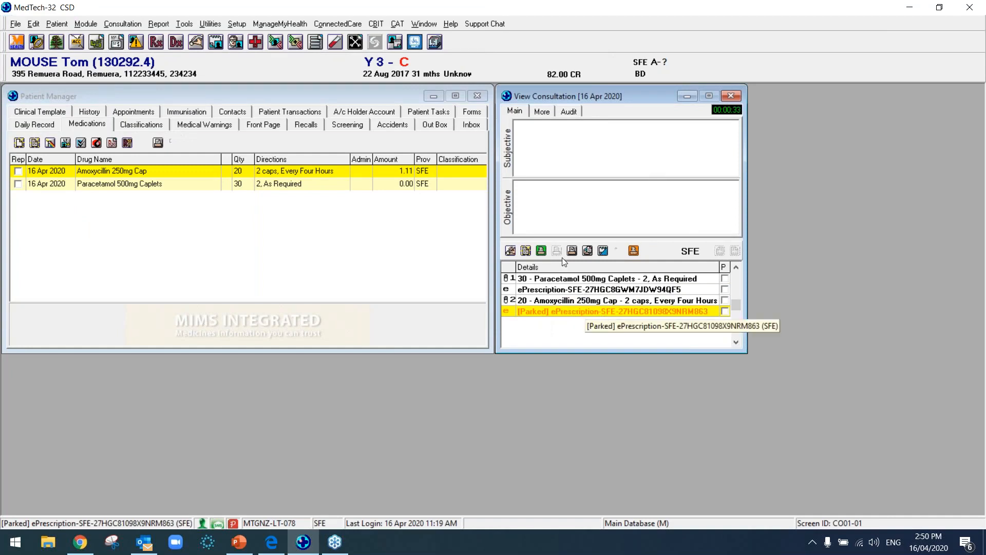
click(542, 252)
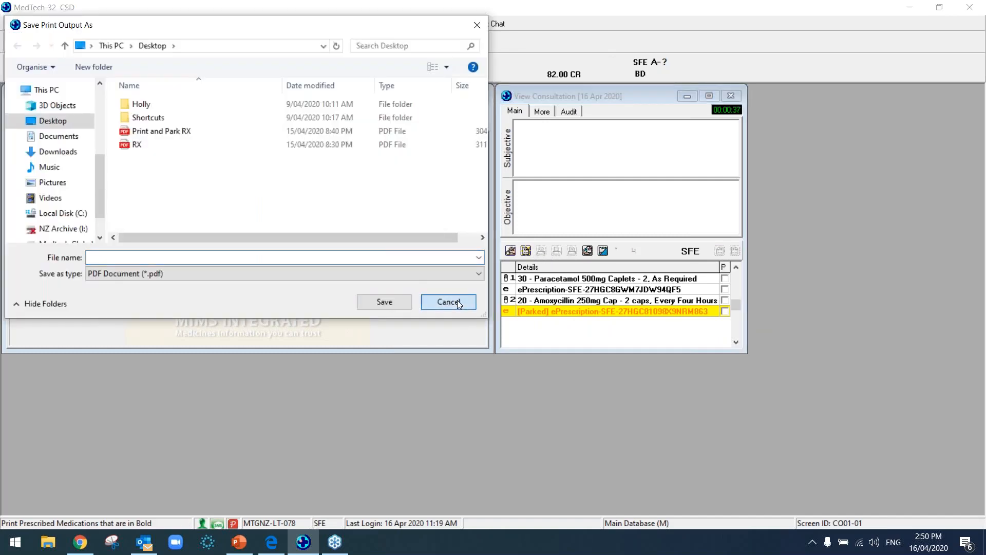
click(457, 301)
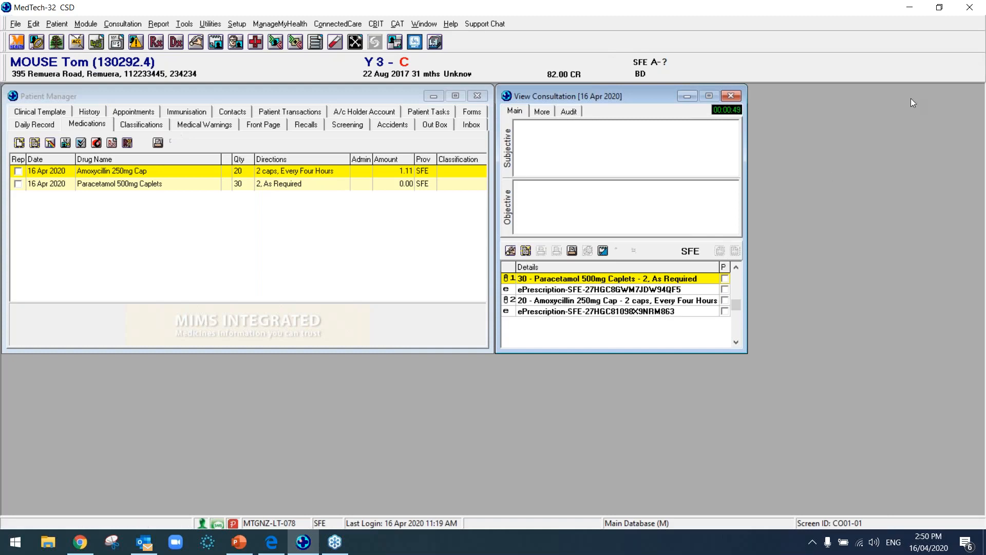
click(974, 61)
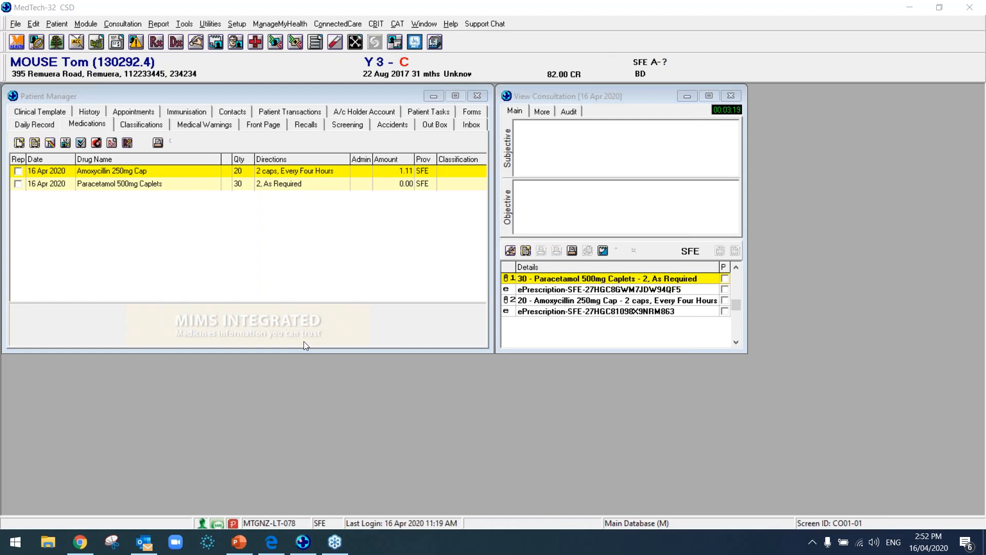
click(565, 146)
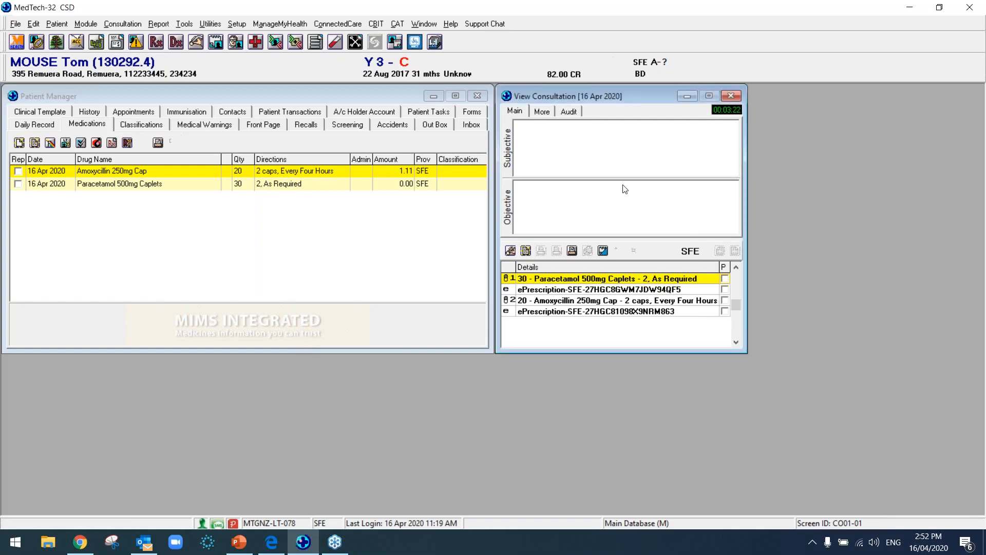
click(804, 62)
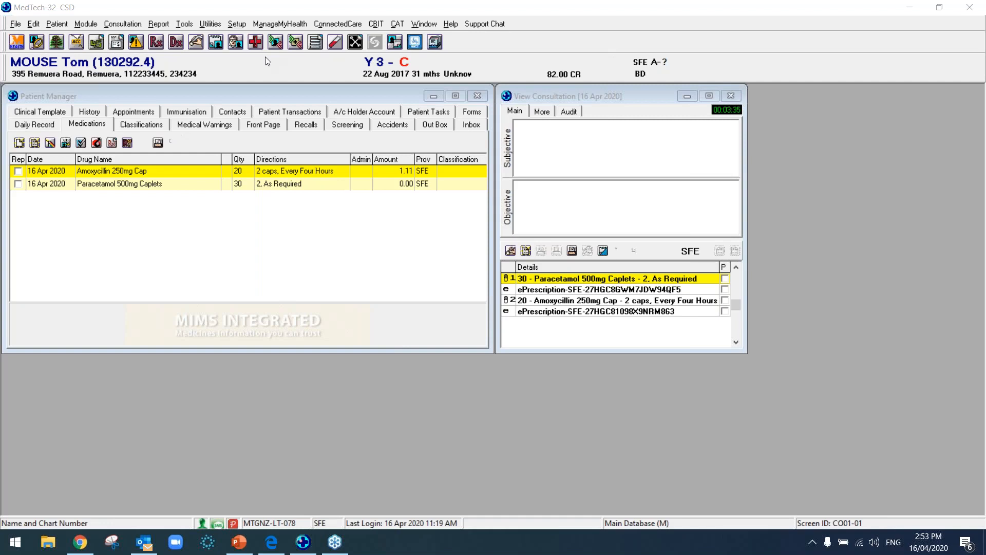
Locate the MedtechPrinter utility among the available utilities.
click(217, 24)
click(217, 24)
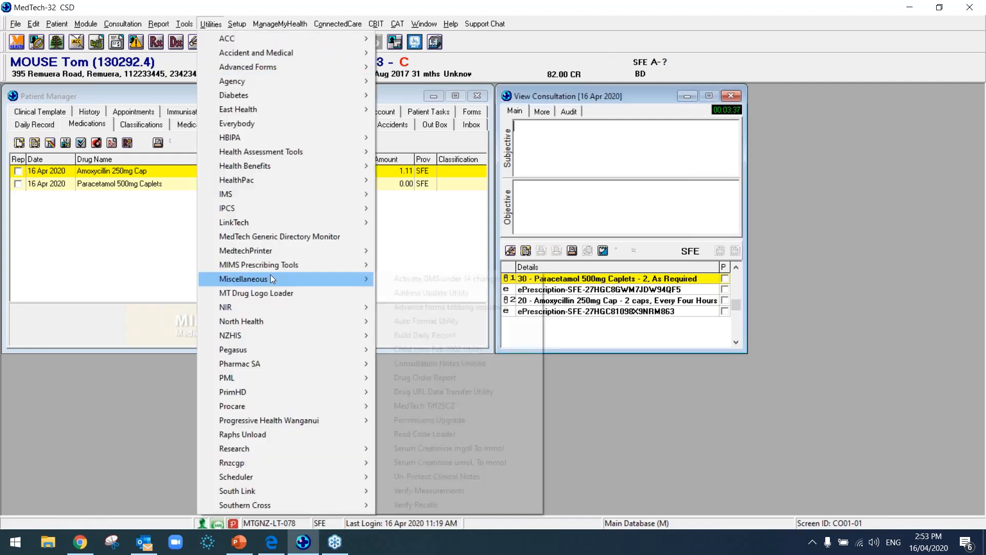
mouse_move(319, 250)
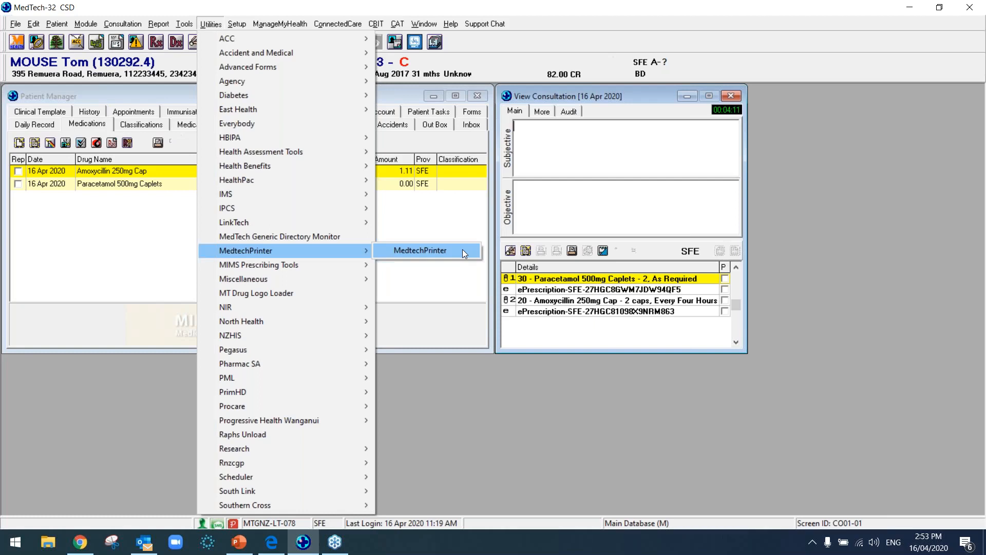
click(462, 249)
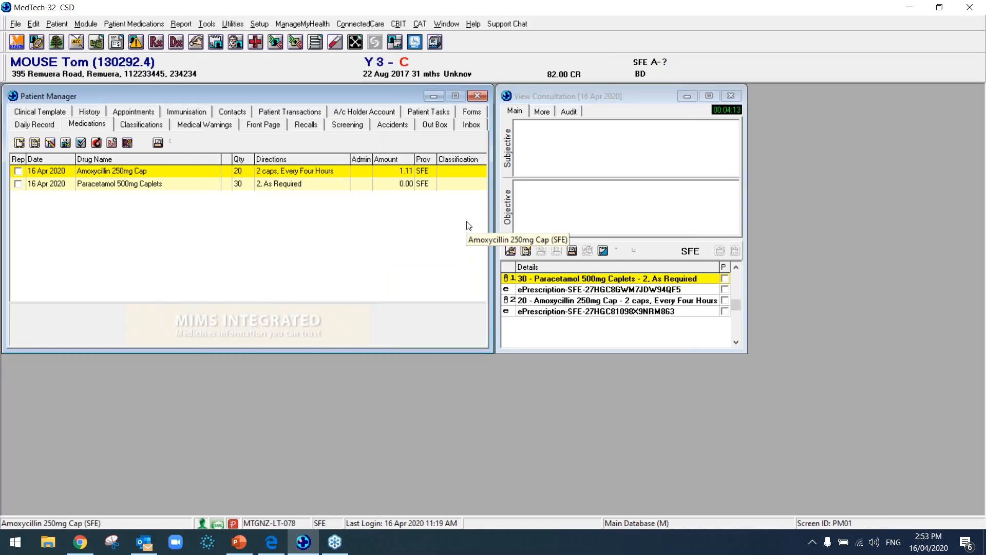
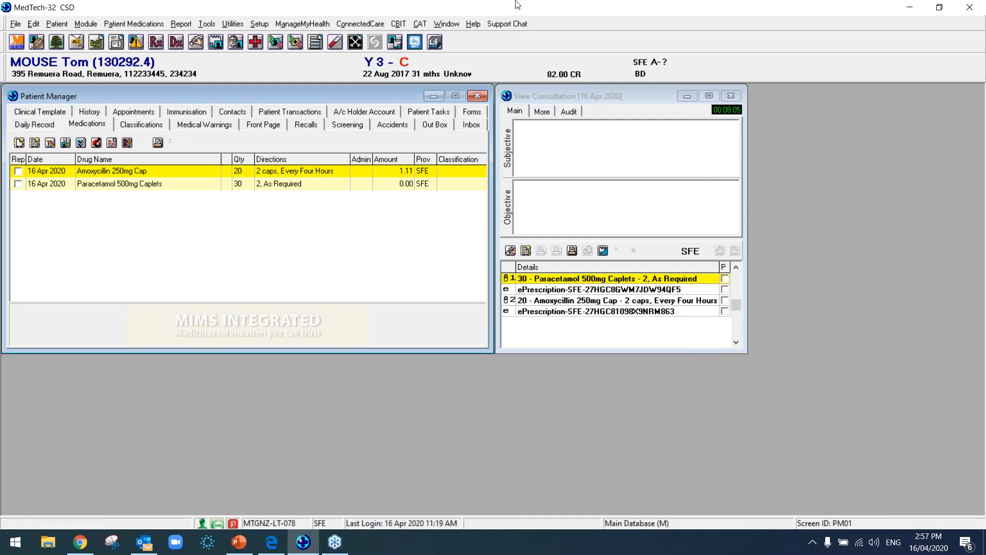
click(798, 62)
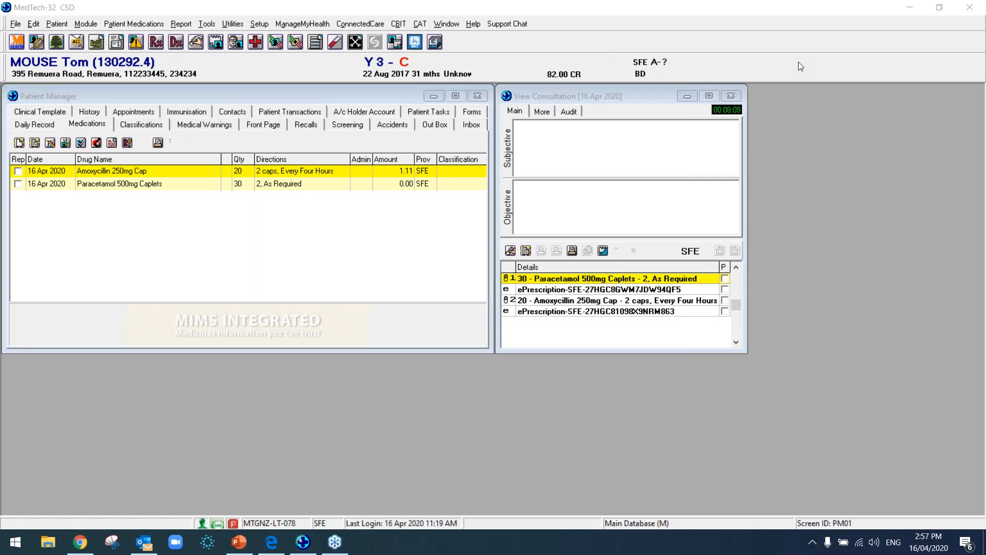